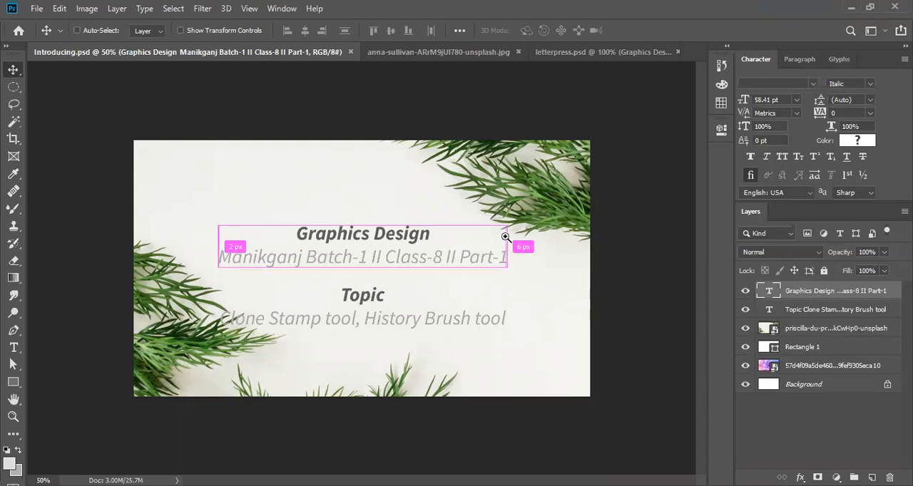
- Change the ending of the title slide's second text line to "Part-2" and save the document
key(ctrl+plus)
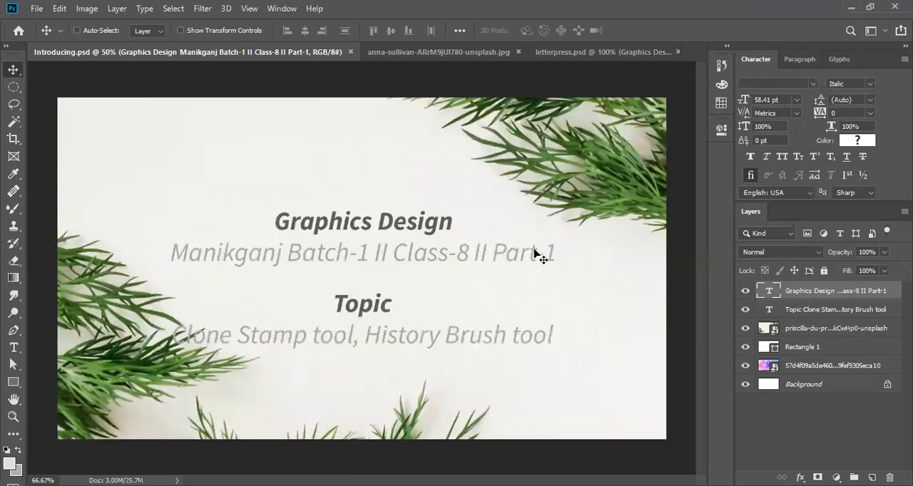
double_click(768, 291)
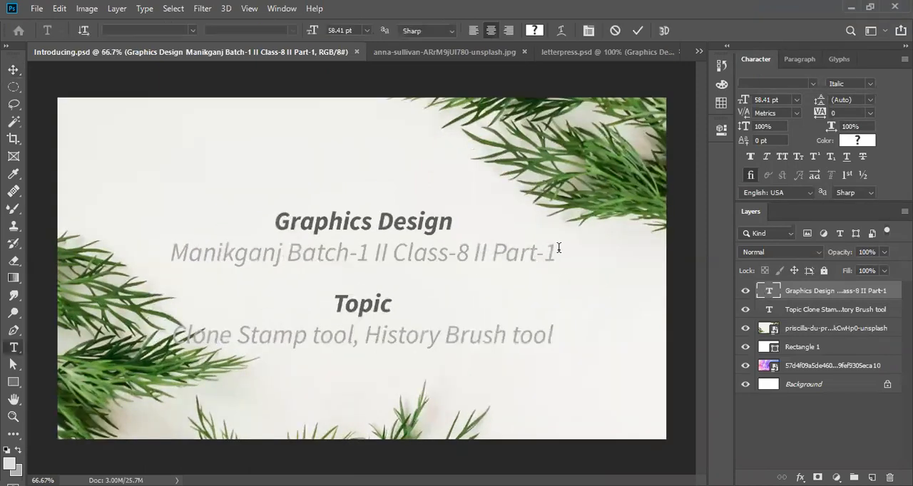
click(549, 250)
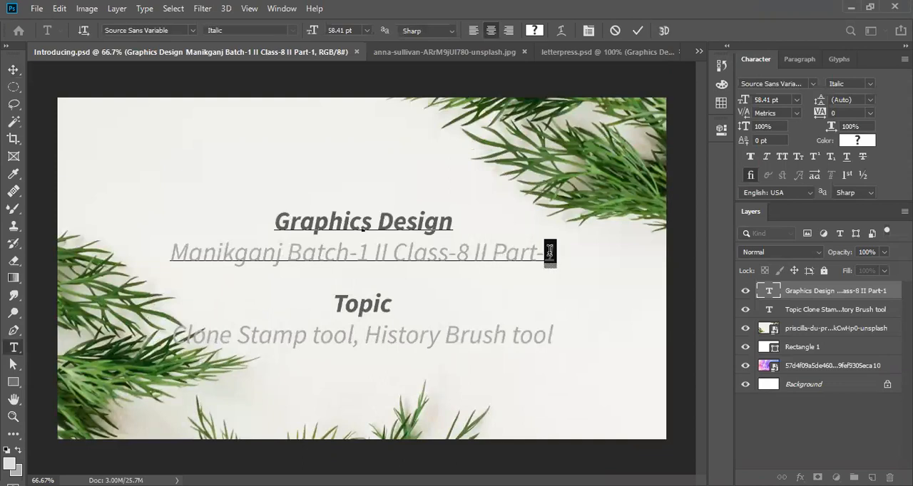
click(558, 251)
key(BackSpace)
text(2)
click(634, 32)
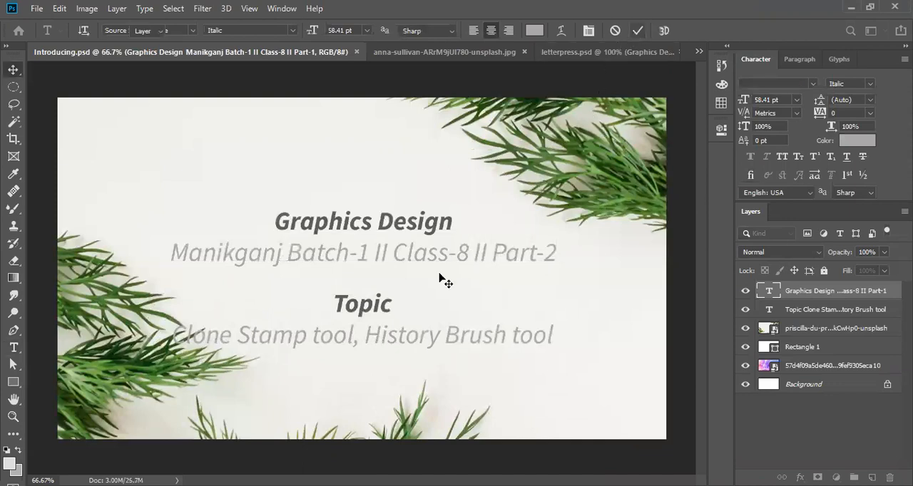
key(ctrl+s)
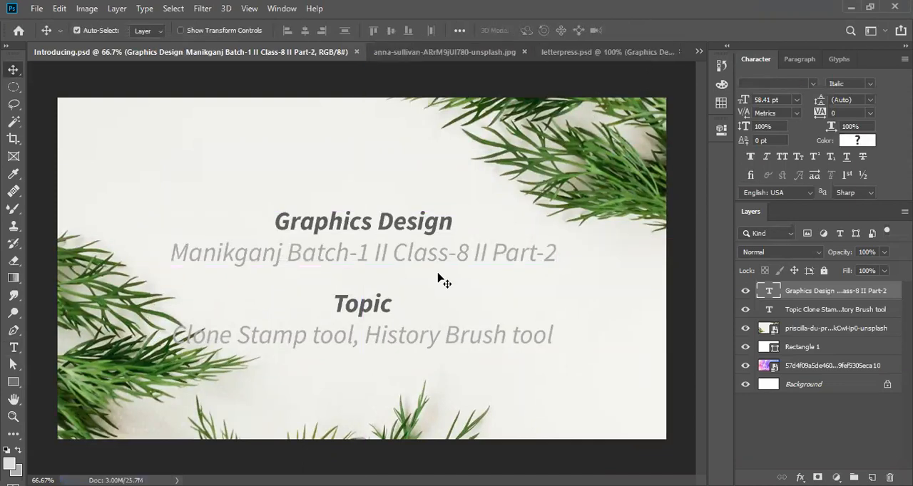
- Switch to the anna-sullivan flower photo and activate the Clone Stamp tool
click(411, 60)
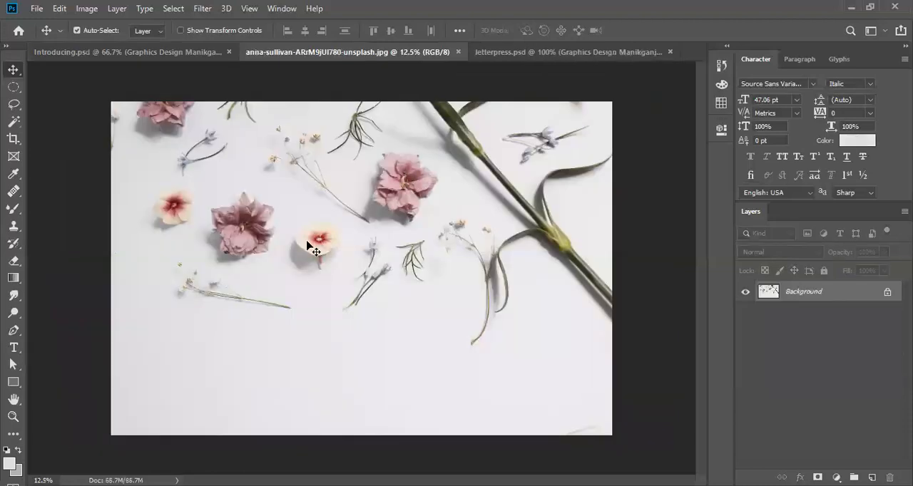
key(ctrl+plus)
mouse_move(369, 271)
mouse_down()
mouse_move(341, 257)
mouse_move(350, 258)
mouse_up()
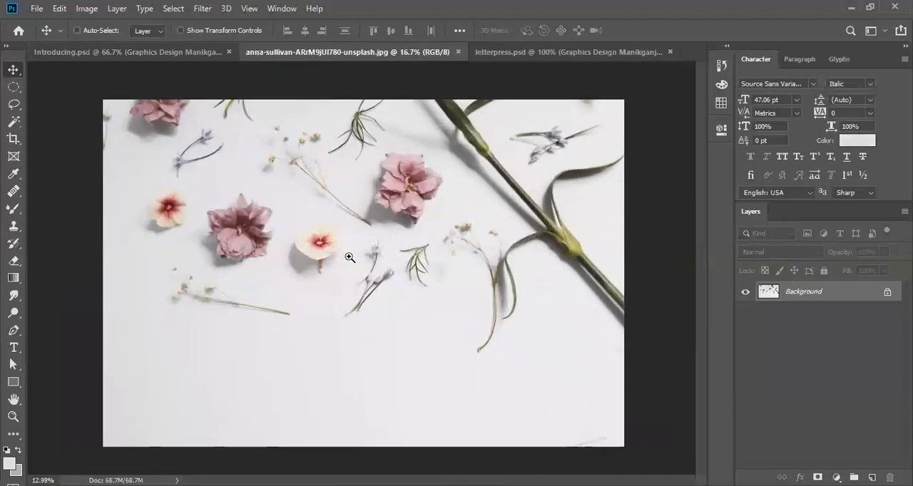
click(14, 226)
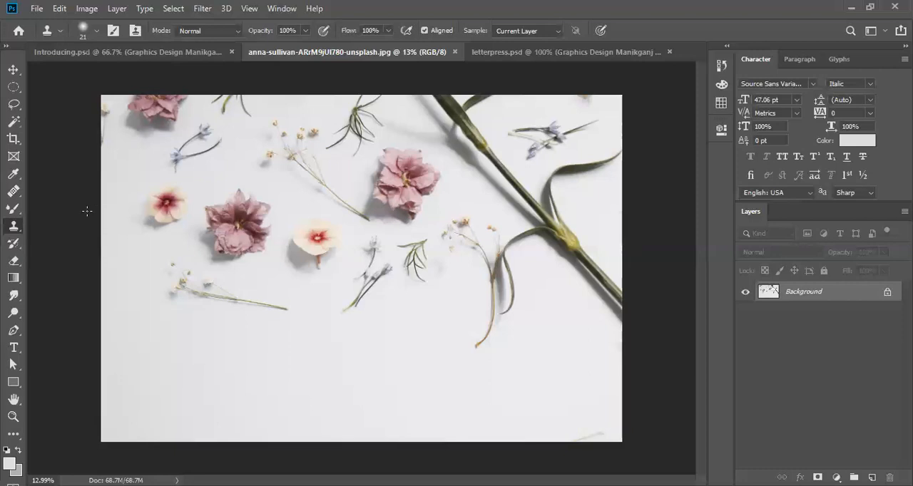
click(179, 51)
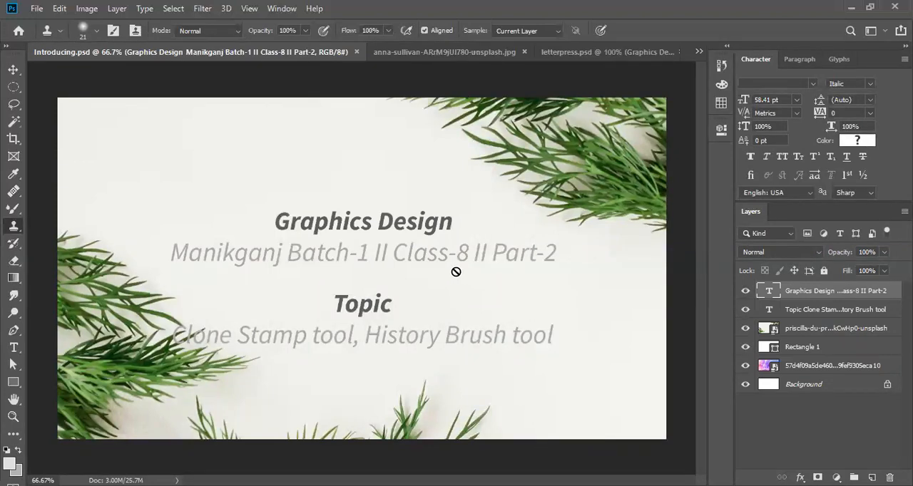
click(433, 53)
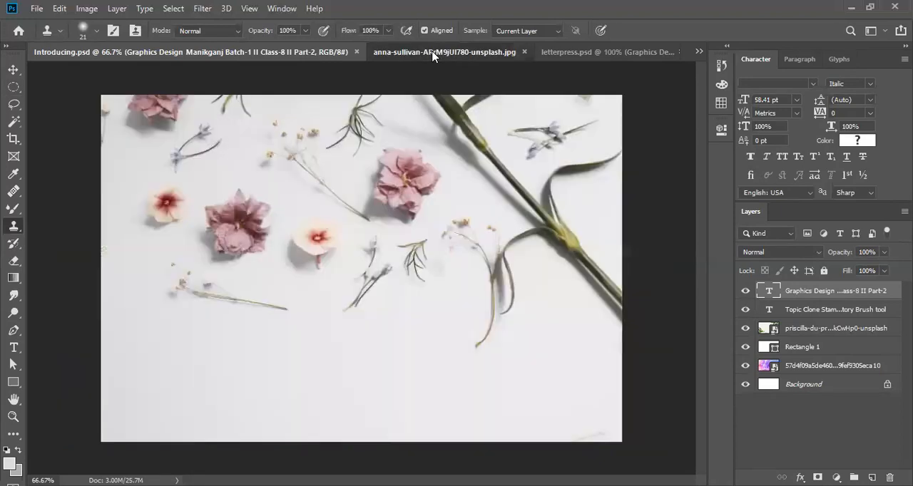
right_click(11, 229)
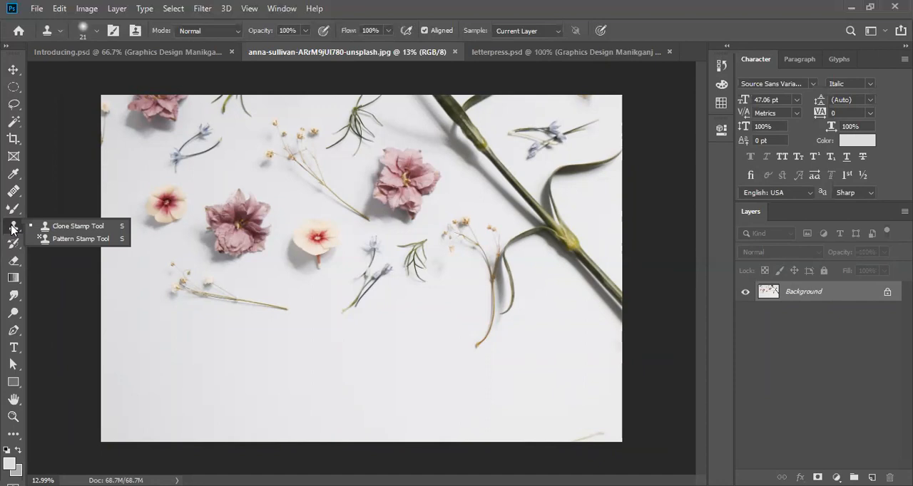
click(77, 226)
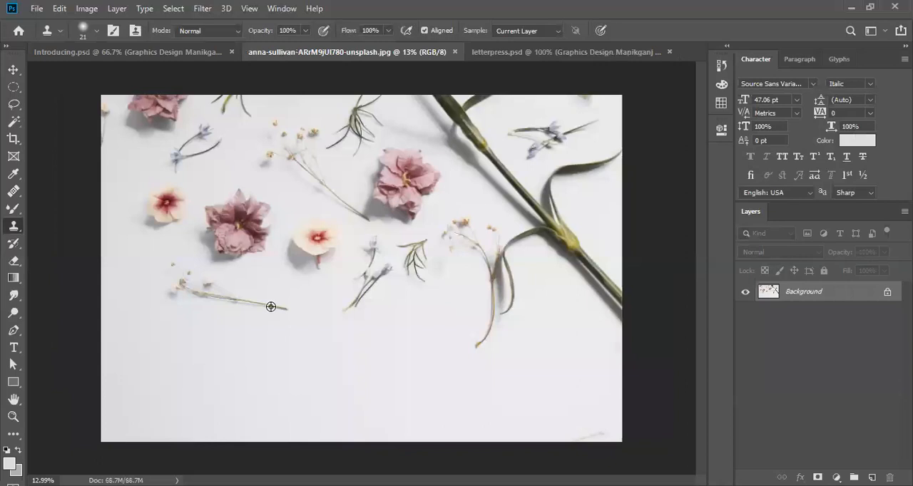
- Enlarge the Clone Stamp brush to 1500 px so that it surrounds a whole flower
scroll(271, 306, up, 2)
scroll(270, 307, up, 1)
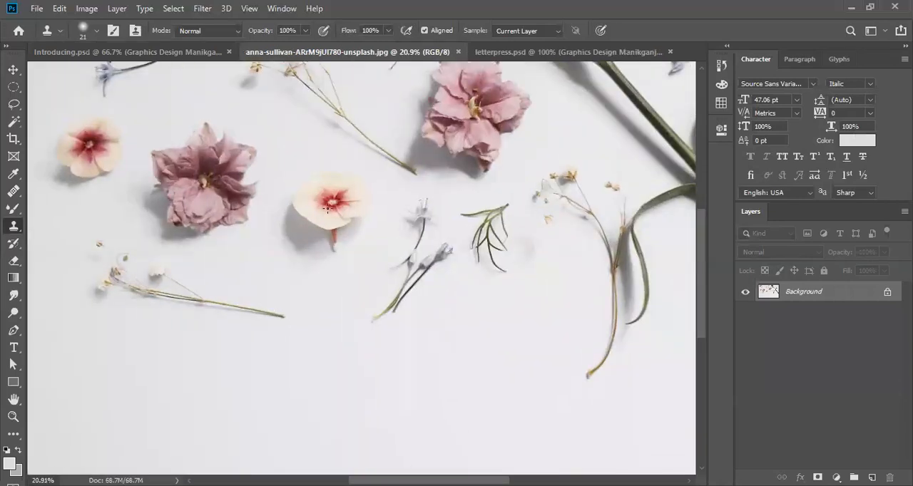
key(bracketright)
key(bracketright)
key(bracketright)
key(bracketright)
key(bracketright)
key(bracketright)
key(bracketright)
key(bracketright)
key(bracketright)
key(bracketright)
key(bracketleft)
key(bracketleft)
key(bracketleft)
key(bracketleft)
key(bracketleft)
key(bracketleft)
key(bracketleft)
key(bracketleft)
key(bracketleft)
key(bracketleft)
key(bracketleft)
key(bracketleft)
key(bracketleft)
key(bracketleft)
key(bracketleft)
key(bracketleft)
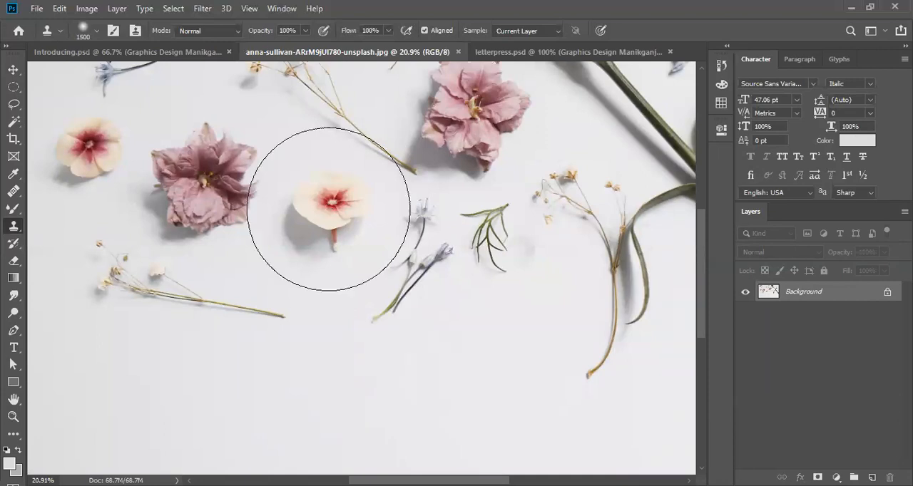
key(bracketright)
scroll(328, 209, down, 5)
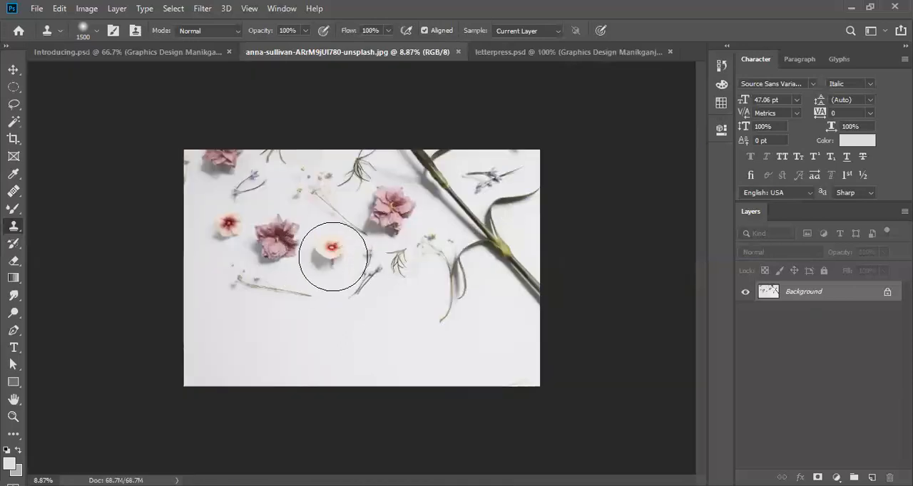
scroll(327, 259, up, 2)
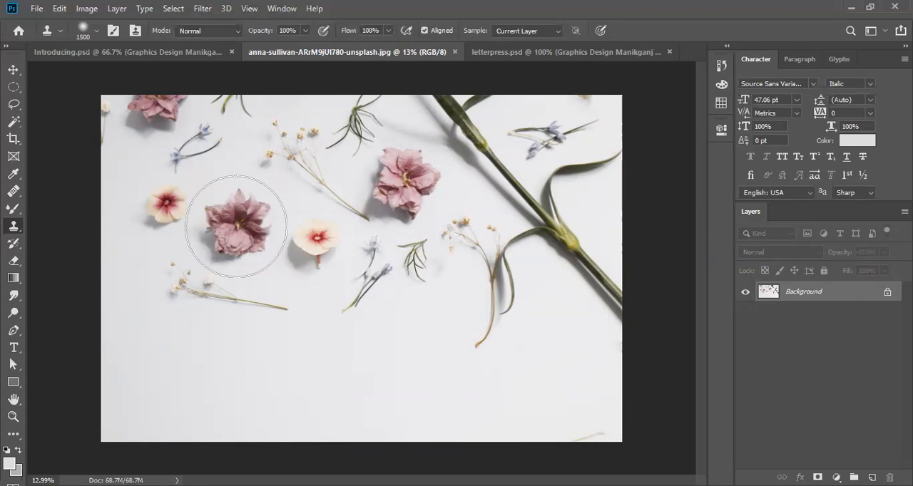
- Try cloning the mauve flower beside the cream one into the empty area below it, and undo the clone
alt+click(236, 226)
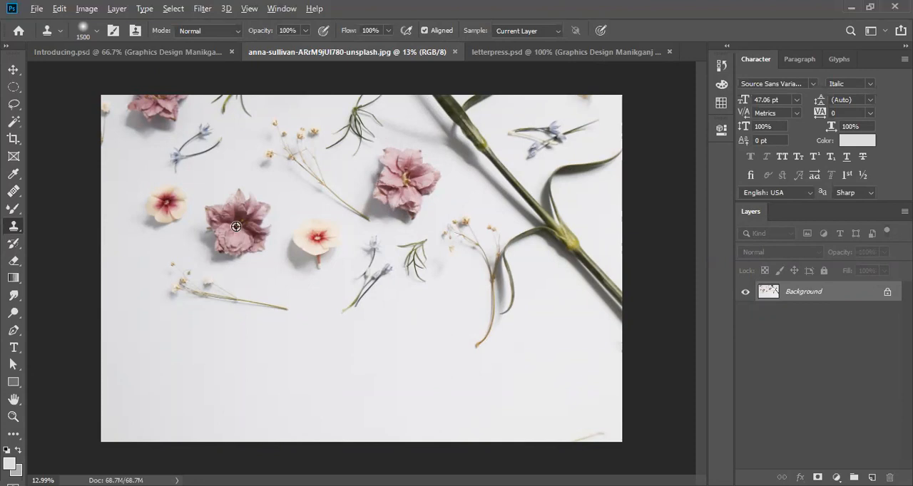
alt+click(236, 227)
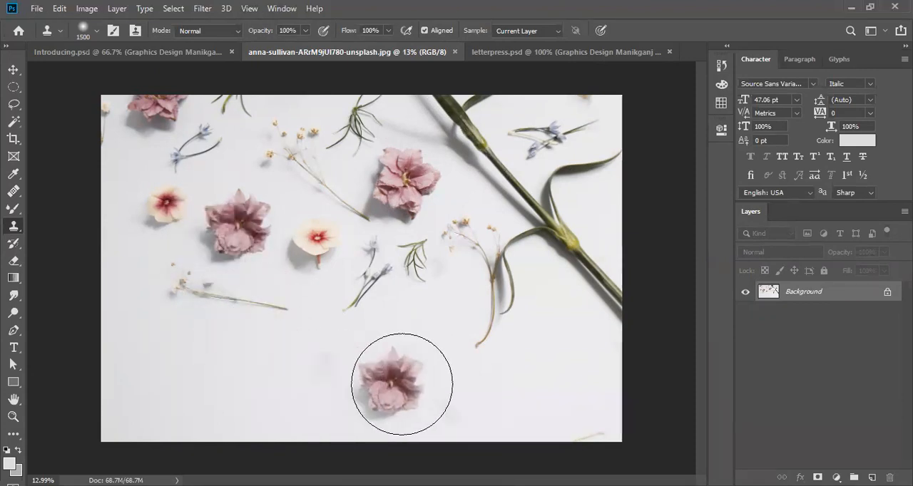
click(225, 382)
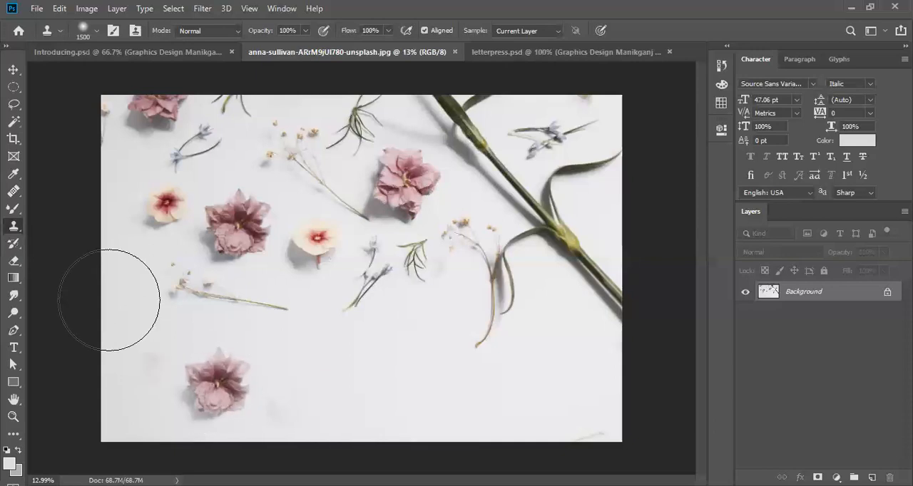
key(ctrl+z)
- Activate the Healing Brush and enlarge its brush to 1300 px to cover the mauve flower
click(16, 196)
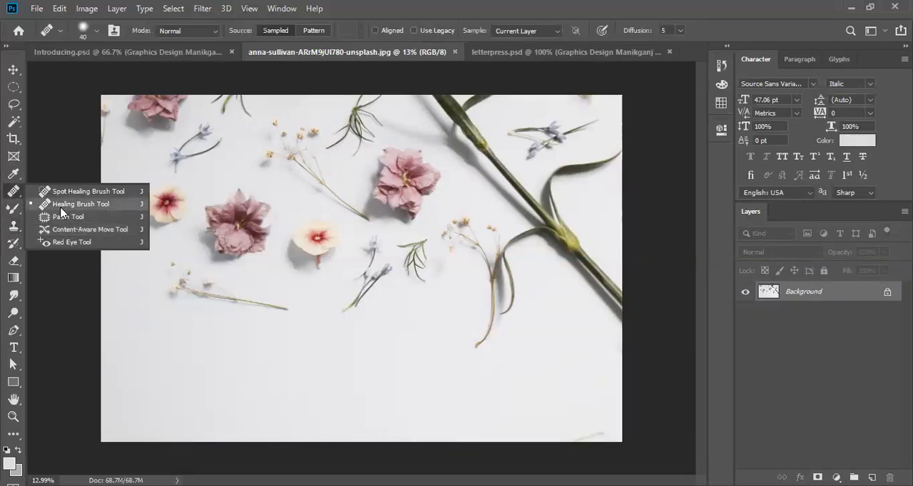
click(61, 207)
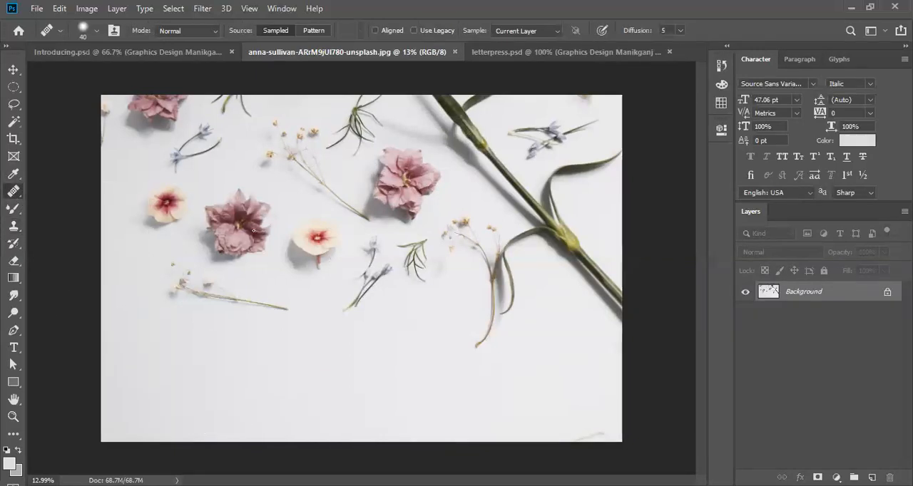
key(bracketright)
key(bracketright)
key(bracketright)
key(bracketright)
key(bracketright)
key(bracketright)
key(bracketright)
key(bracketright)
key(bracketright)
key(bracketright)
key(bracketright)
key(bracketright)
key(bracketright)
key(bracketright)
key(bracketright)
key(bracketright)
key(bracketright)
key(bracketright)
key(bracketright)
key(bracketright)
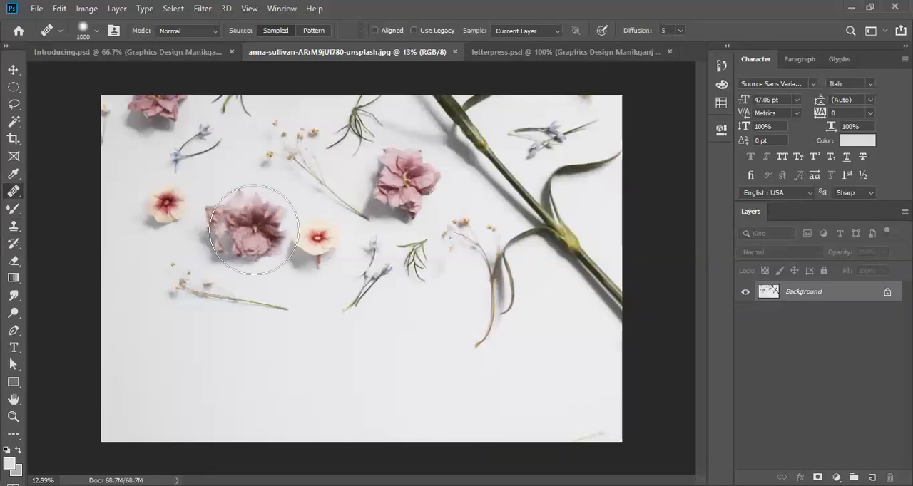
key(bracketright)
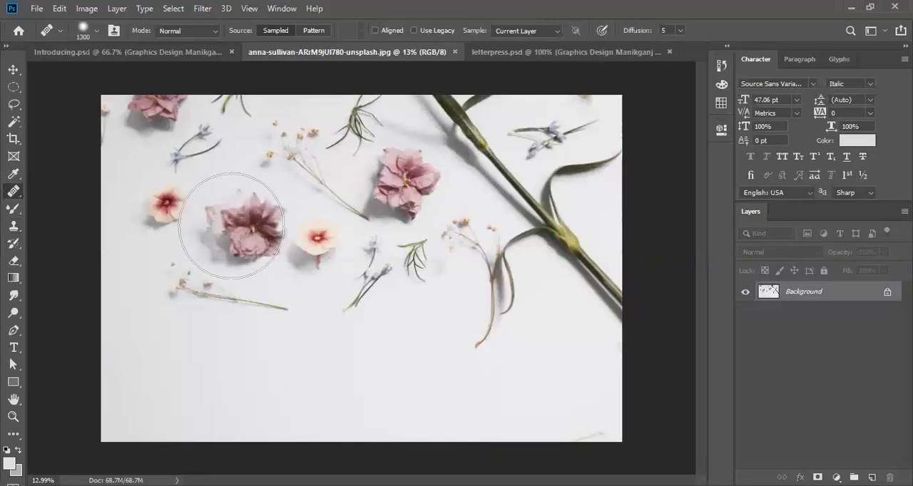
click(290, 326)
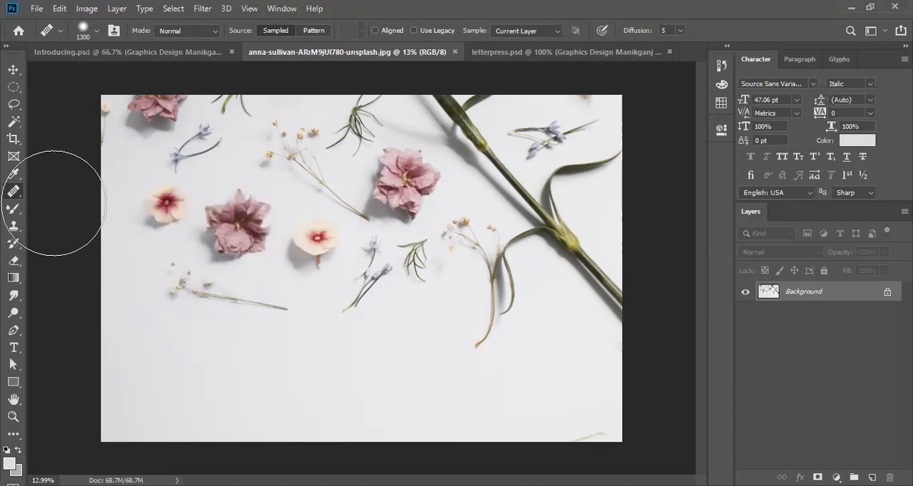
- Switch to the Clone Stamp for comparison, and change to the Spot Healing Brush
right_click(13, 191)
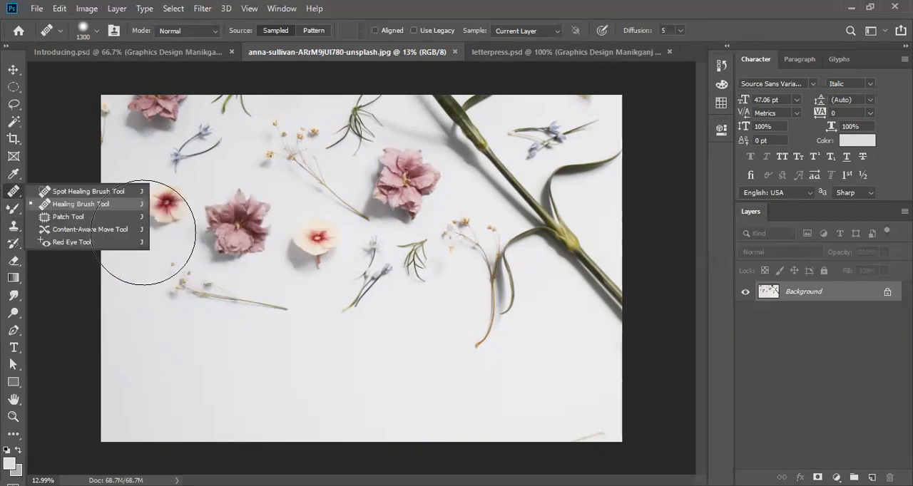
click(24, 229)
click(19, 226)
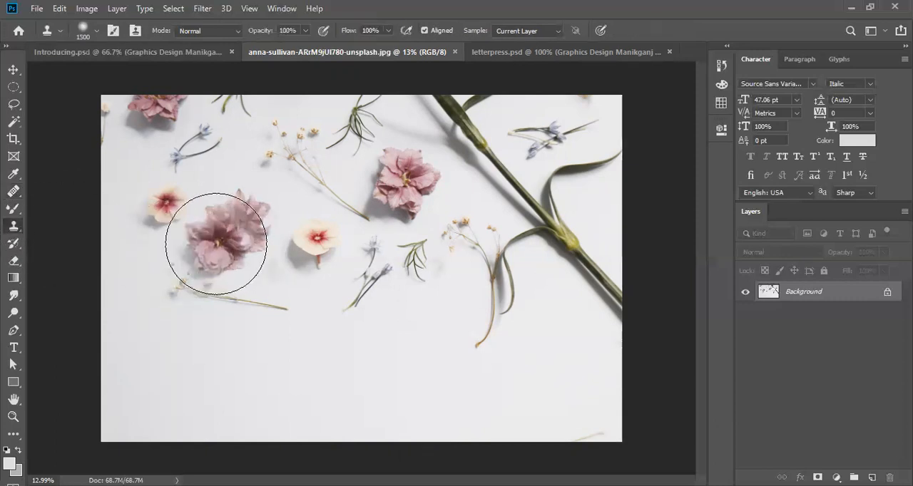
right_click(10, 227)
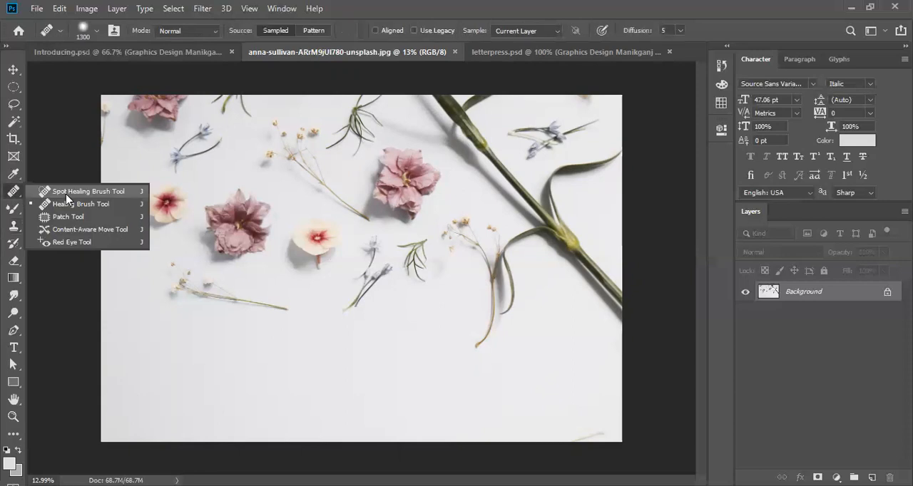
click(66, 192)
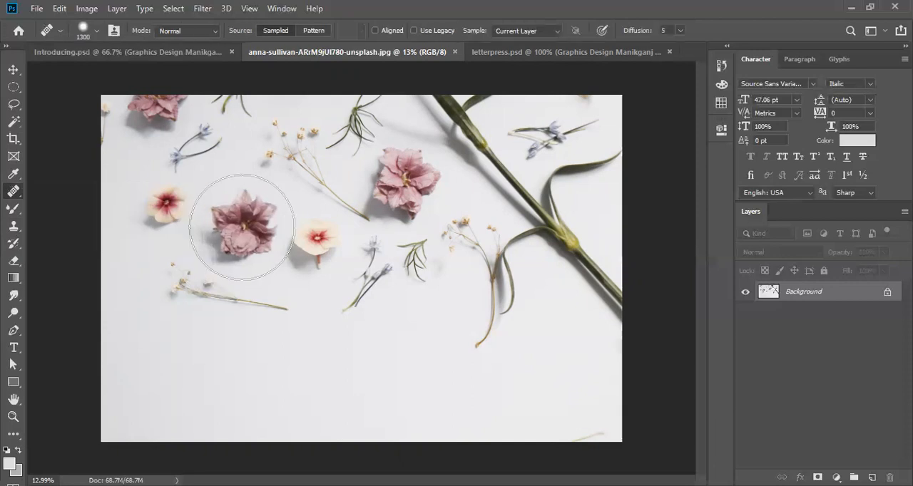
- Try copying the mauve flower into the empty lower area with the Healing Brush, and undo the copy
click(265, 262)
key(ctrl+z)
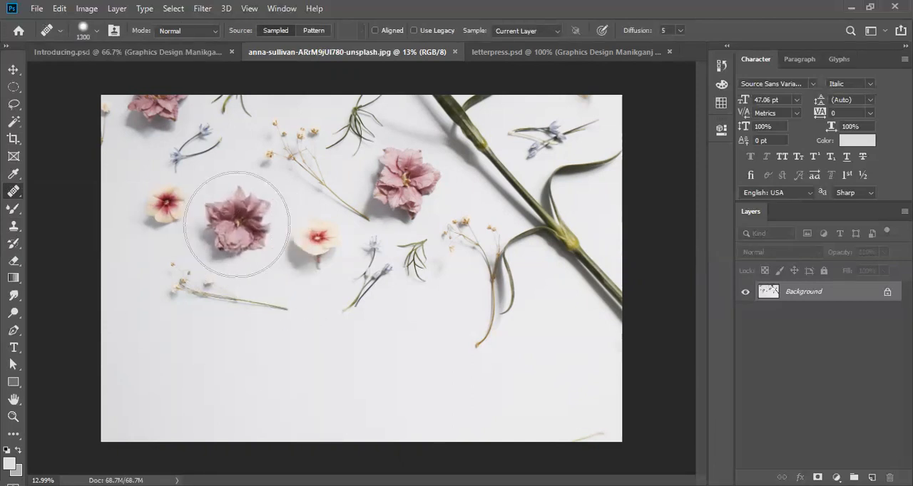
click(342, 406)
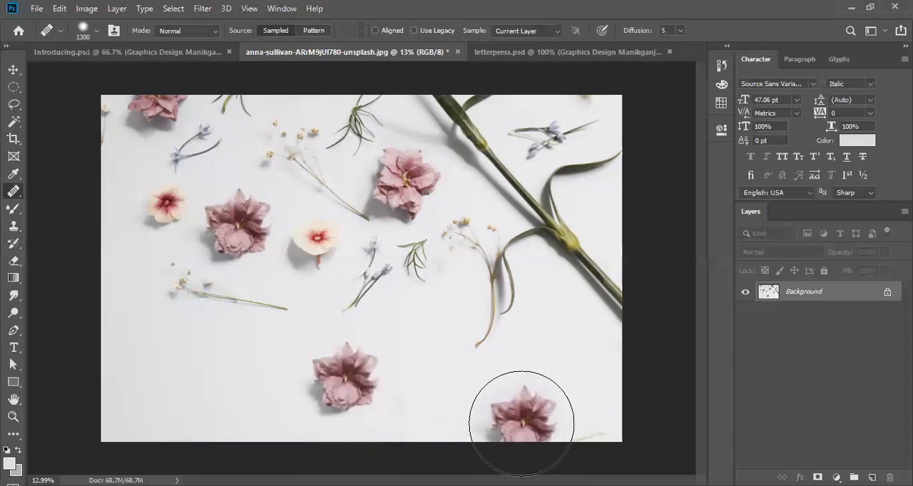
key(ctrl+z)
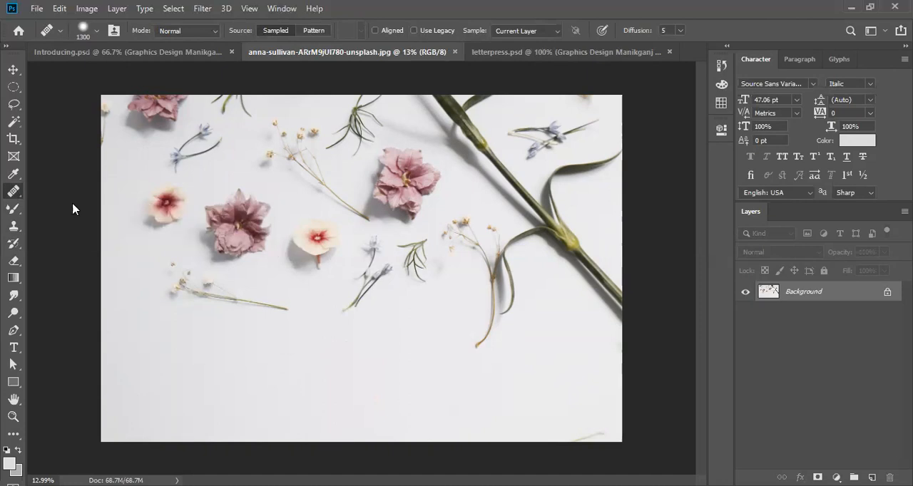
- Activate the Clone Stamp over the mauve flower for comparison, and return to the Healing Brush
right_click(13, 191)
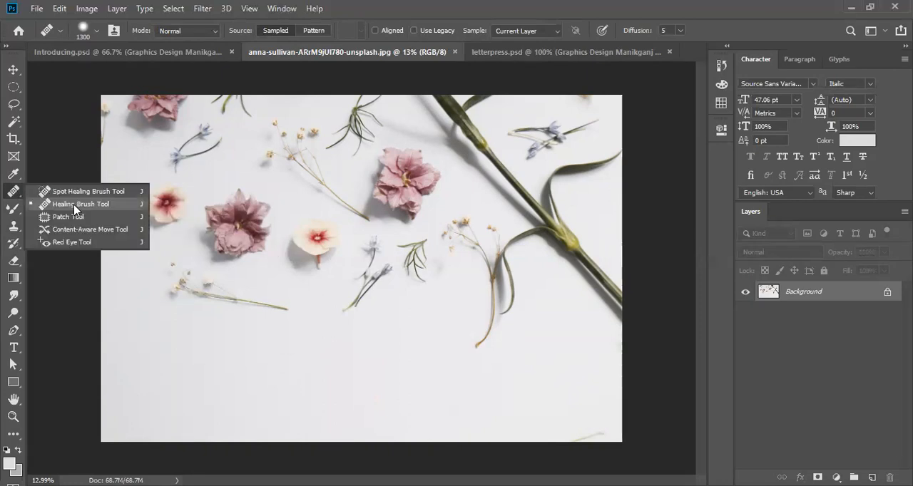
click(15, 225)
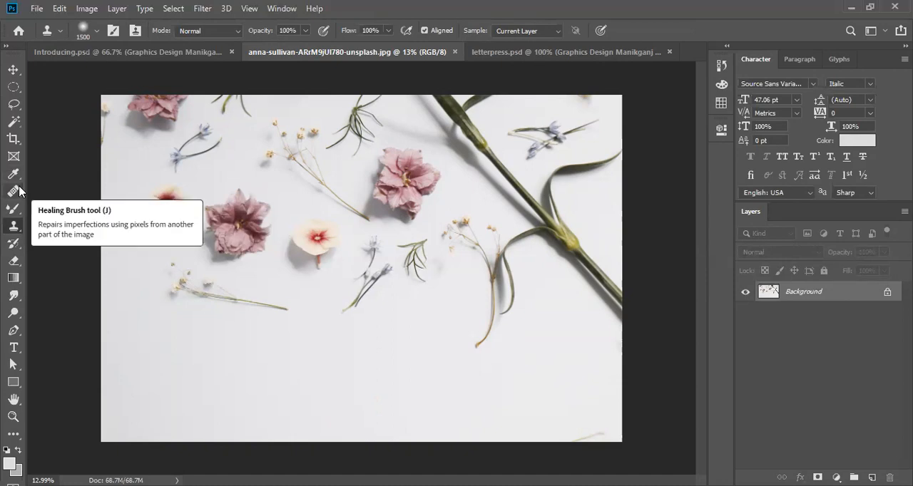
click(15, 228)
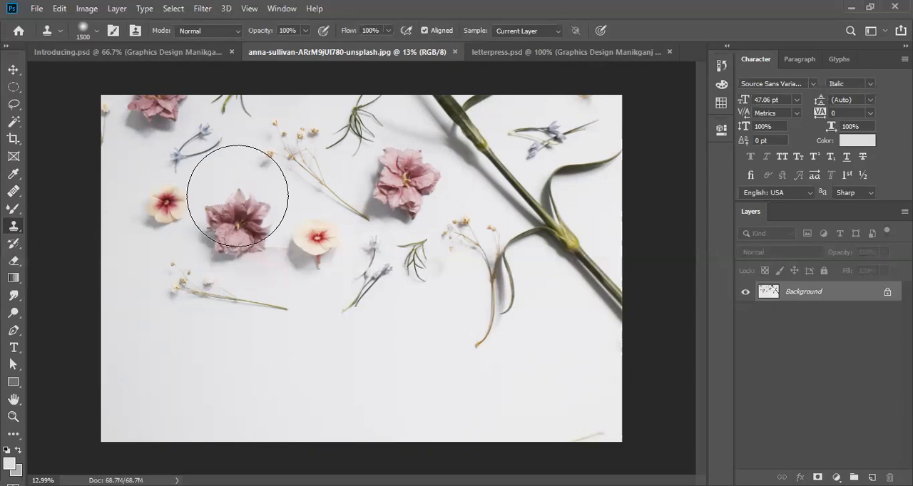
click(14, 189)
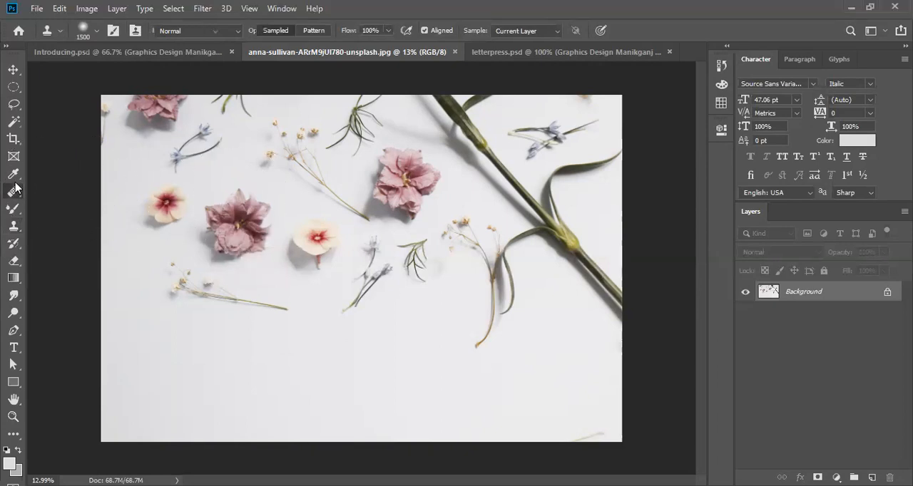
- Try cloning the mauve flower and its surroundings across the empty lower area with the Healing Brush, and undo the strokes
click(67, 201)
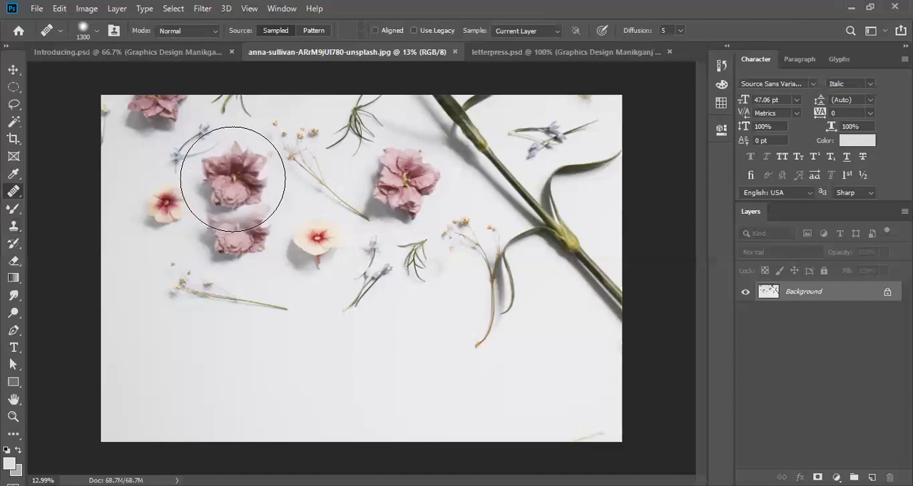
alt+click(234, 179)
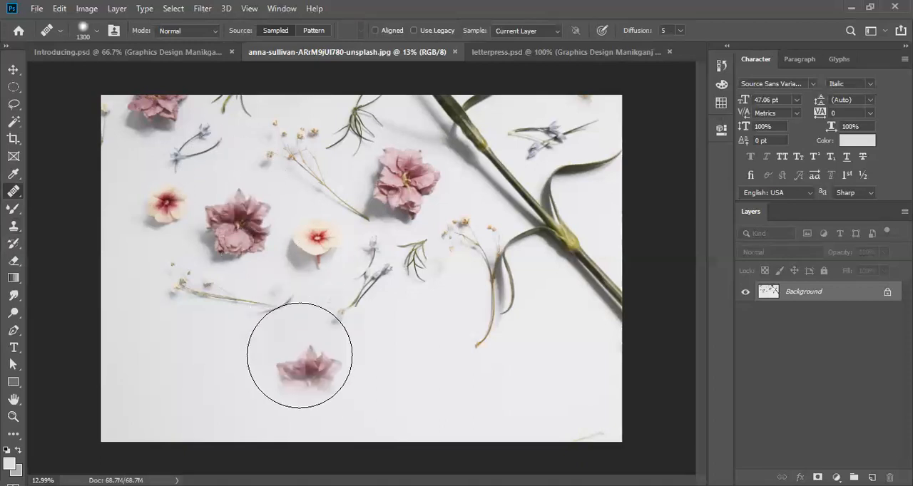
mouse_move(384, 375)
mouse_down()
mouse_move(475, 391)
mouse_move(591, 381)
mouse_move(603, 370)
mouse_move(587, 300)
mouse_move(520, 223)
mouse_move(359, 281)
mouse_move(275, 297)
mouse_move(245, 344)
mouse_move(254, 378)
mouse_move(432, 392)
mouse_move(420, 284)
mouse_move(297, 247)
mouse_move(355, 287)
mouse_move(377, 366)
mouse_move(285, 336)
mouse_move(254, 411)
mouse_up()
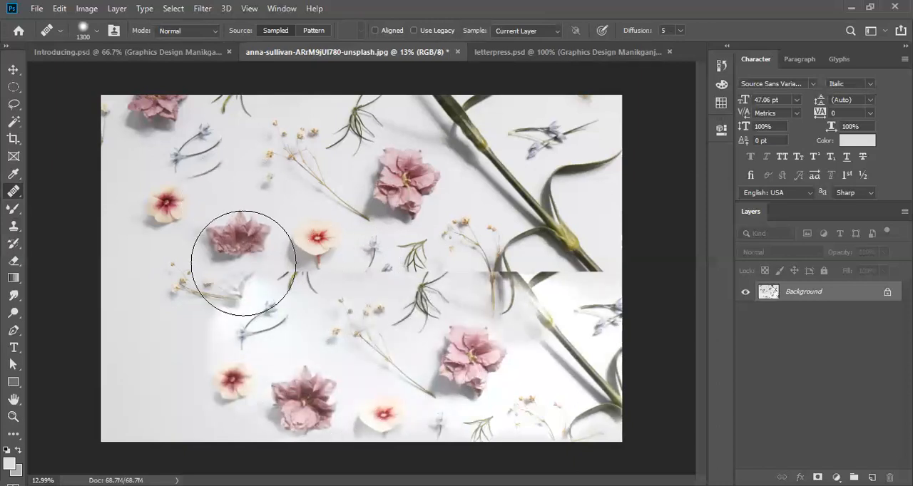
key(ctrl+z)
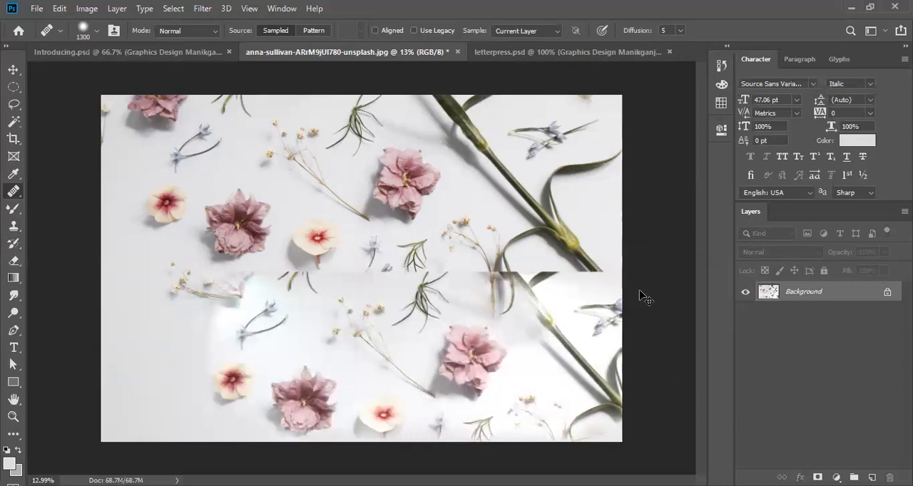
key(ctrl+z)
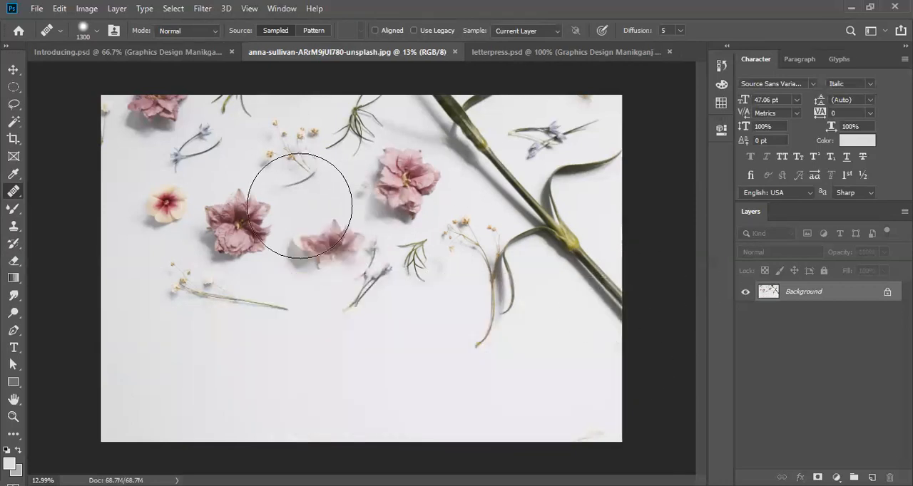
- Activate the Clone Stamp Tool and open its brush settings over the mauve flower
click(67, 223)
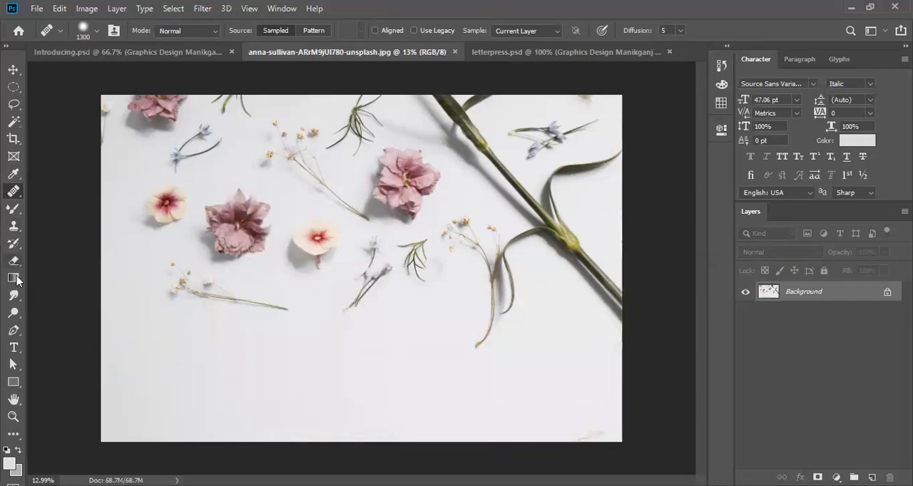
click(13, 229)
right_click(14, 231)
click(52, 228)
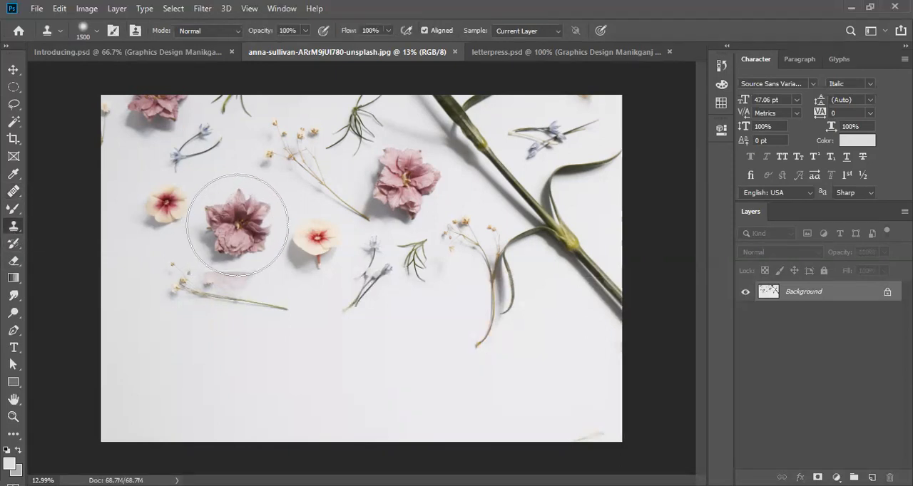
right_click(237, 225)
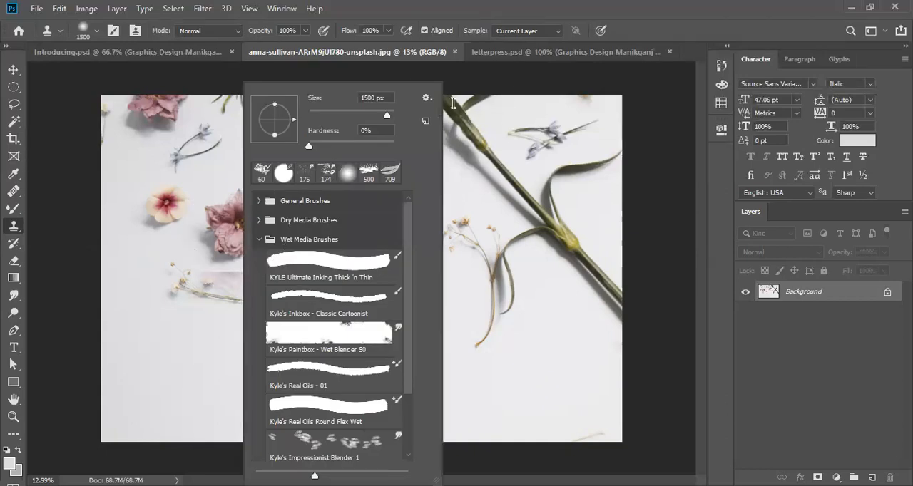
click(235, 231)
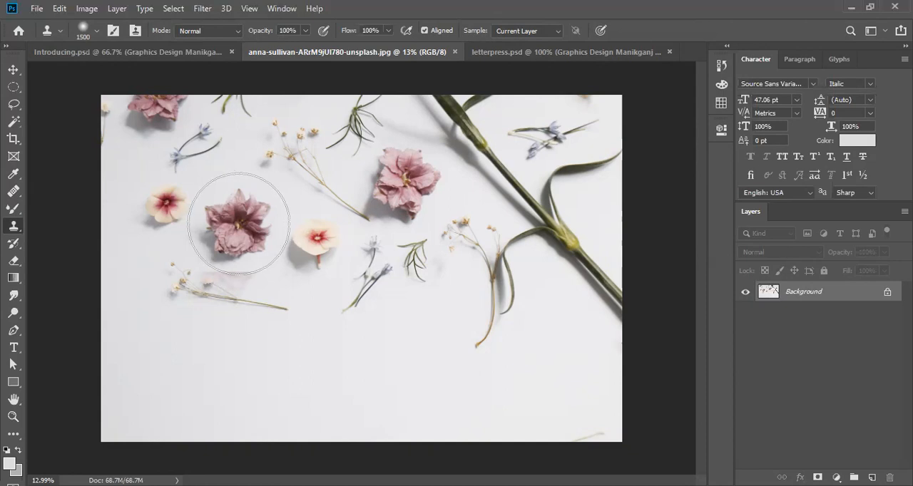
- Choose the Kyle's Real Oils - 01 wet media brush, enlarge it to 1700 px and sample a brown from the mauve flower's centre
right_click(239, 224)
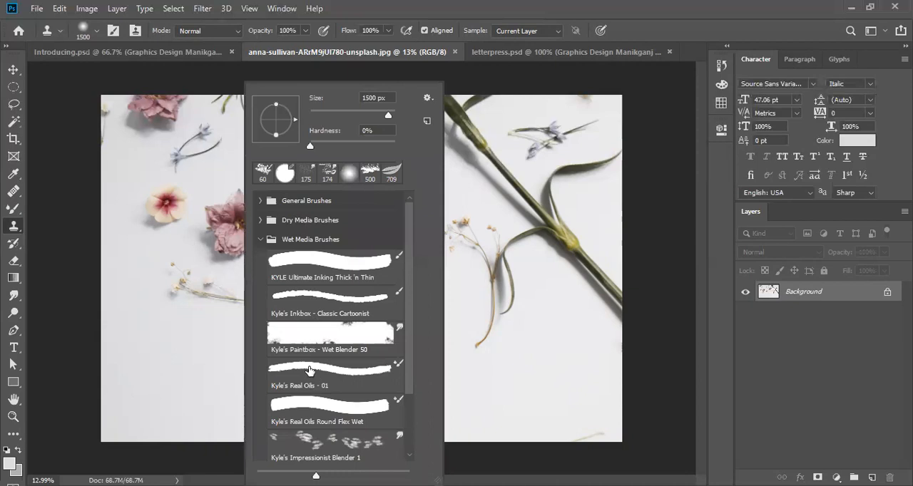
click(309, 370)
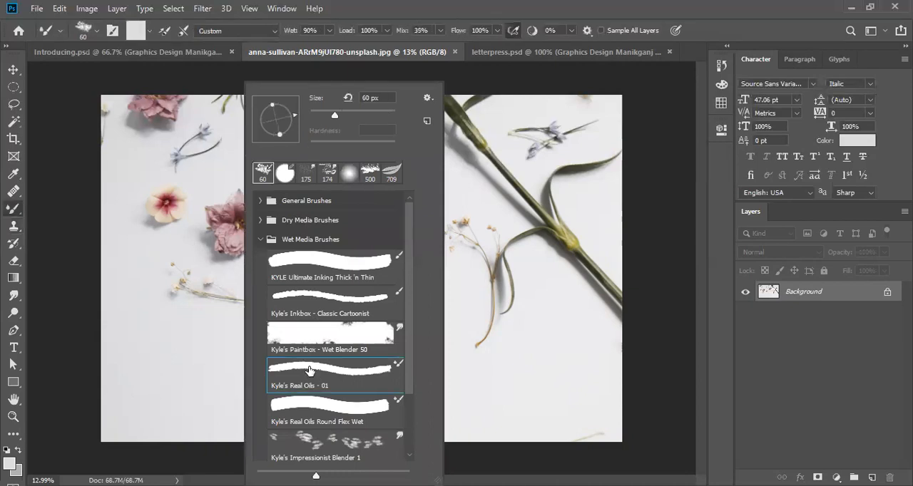
click(239, 236)
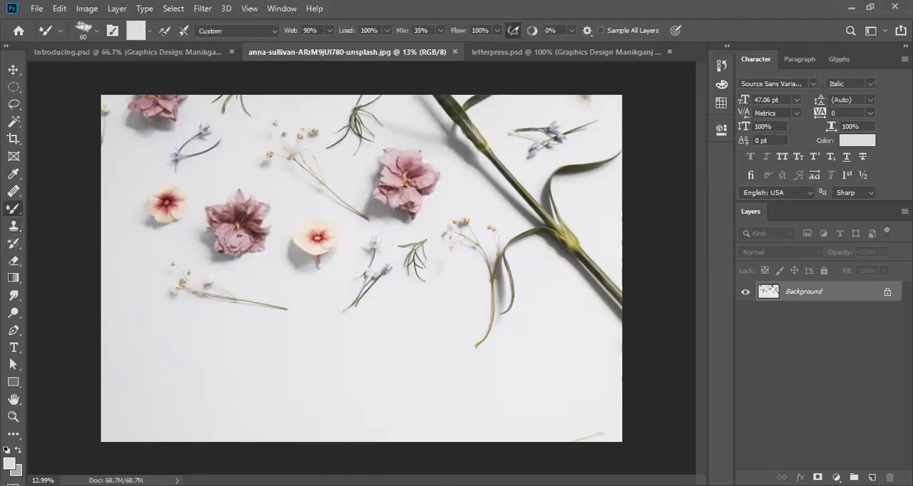
key(bracketright)
key(bracketright)
key(bracketright)
key(bracketright)
key(bracketright)
key(bracketright)
key(bracketright)
key(bracketright)
key(bracketright)
key(bracketright)
key(bracketright)
key(bracketright)
key(bracketright)
key(bracketright)
key(bracketright)
key(bracketright)
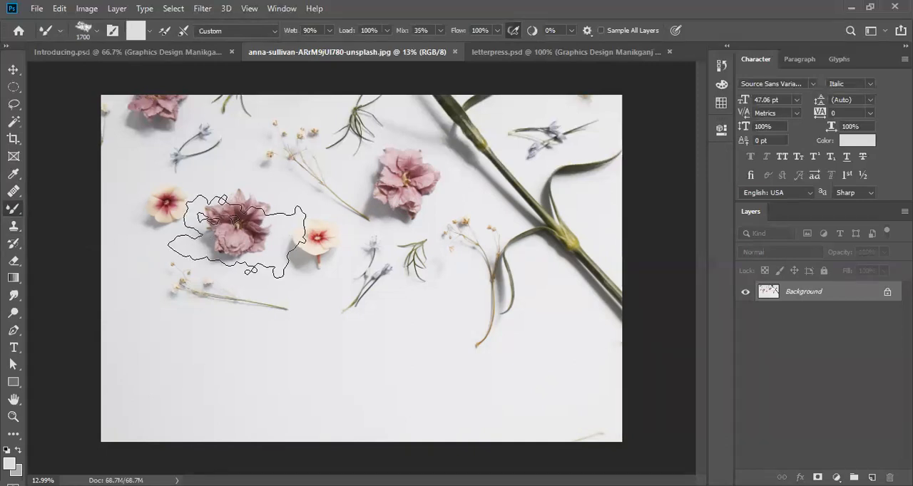
alt+click(244, 222)
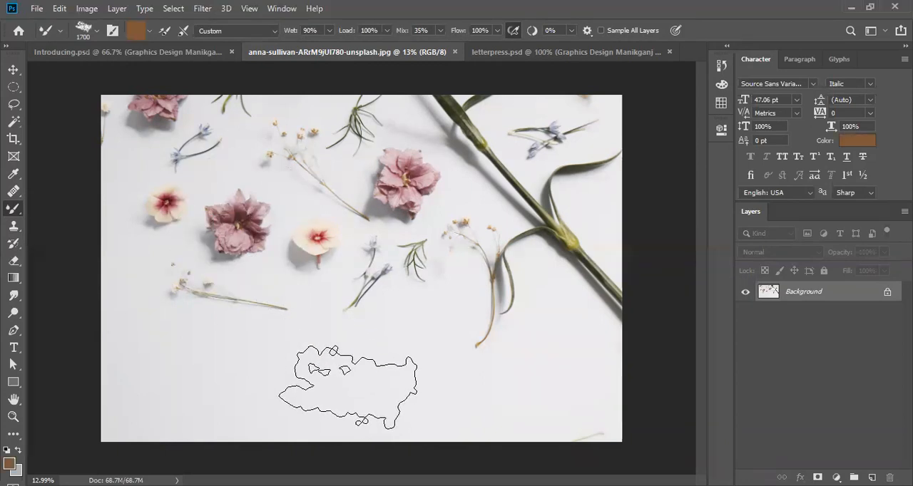
- Try a Mixer Brush stroke on the empty lower area, set the brush smoothing to 100%, and undo the stroke
drag(348, 386, 460, 389)
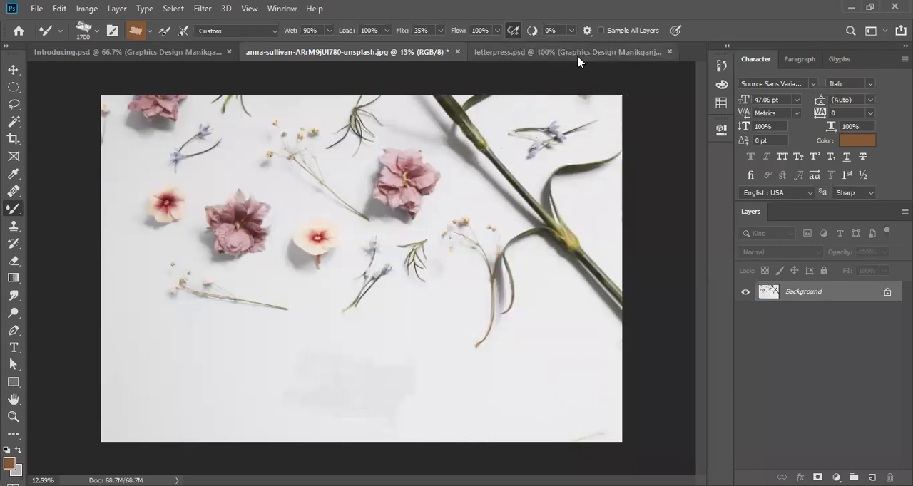
drag(571, 31, 632, 46)
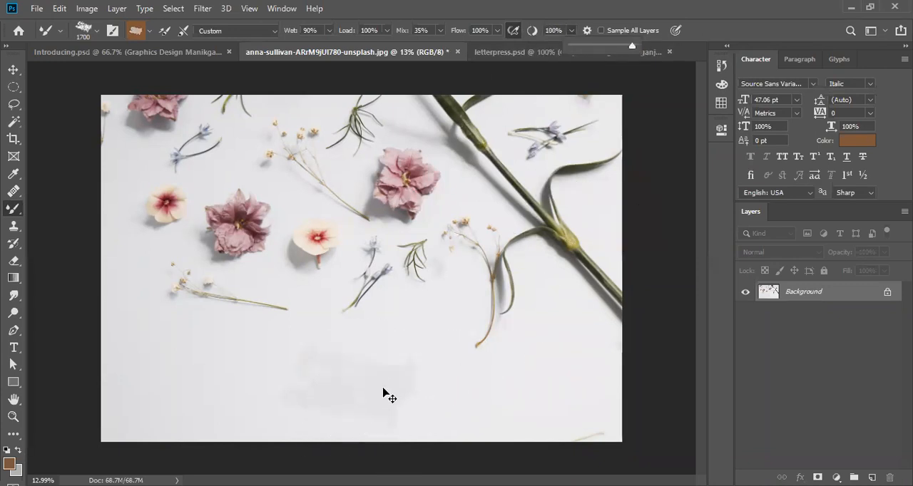
key(ctrl+z)
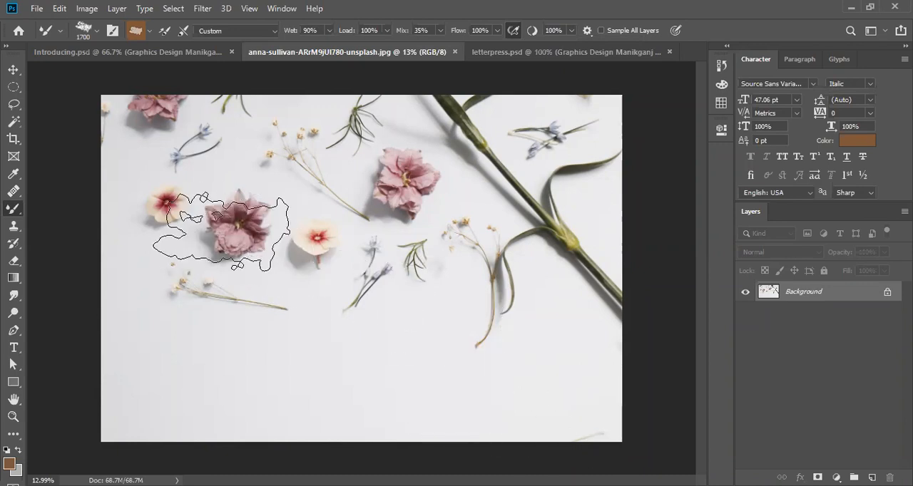
- Switch the Mixer Brush to the Soft Round preset at 1400 px and sample a tan colour from the mauve flower's centre
scroll(229, 226, up, 2)
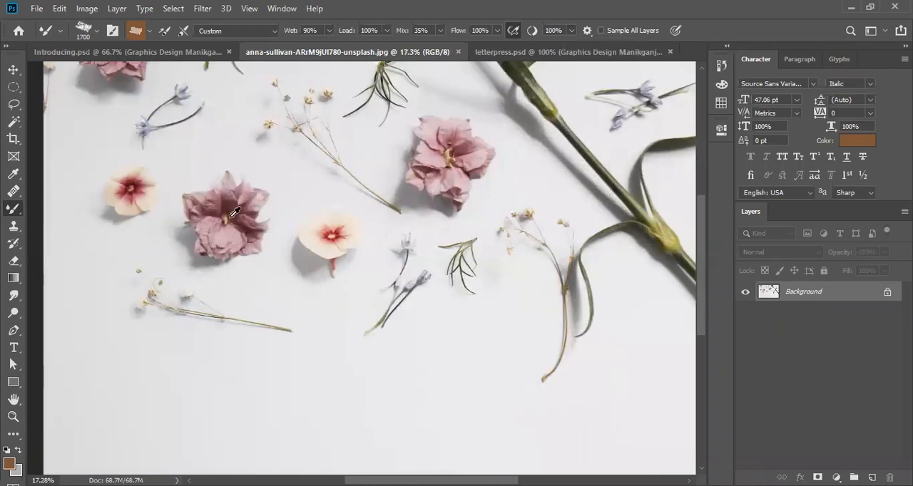
right_click(234, 212)
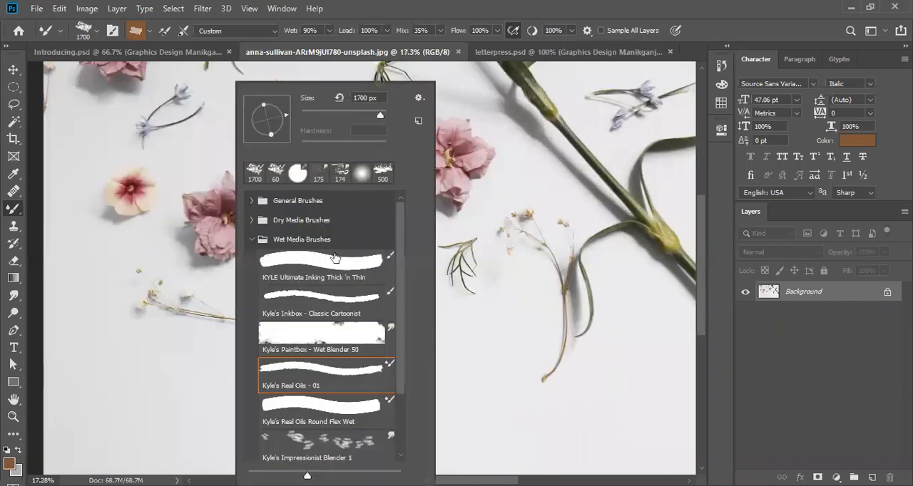
click(253, 203)
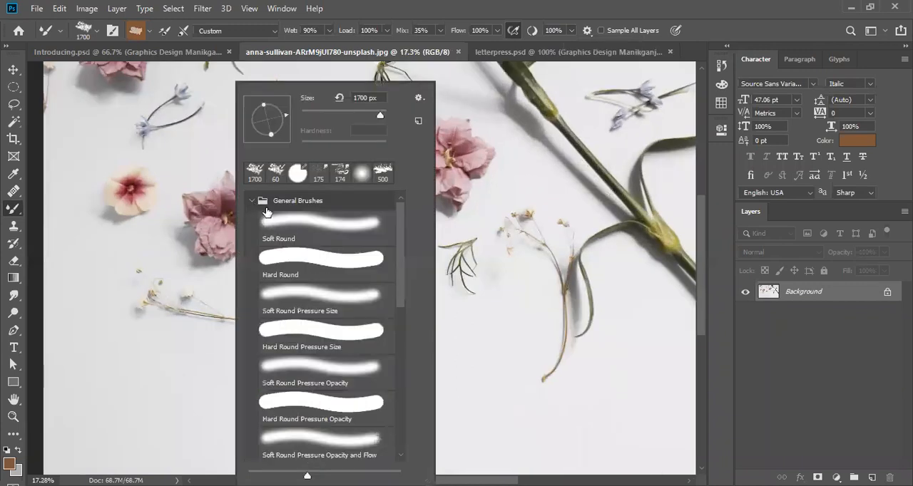
click(320, 225)
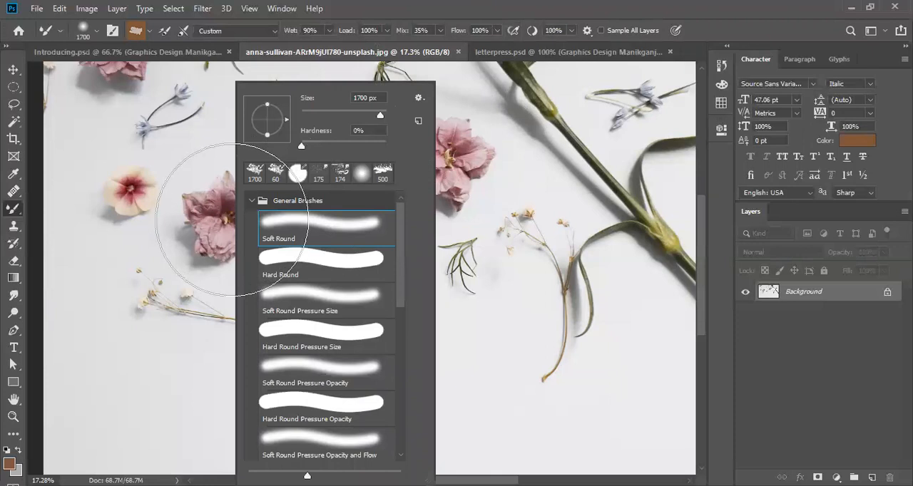
click(218, 214)
key(bracketleft)
key(bracketleft)
key(bracketleft)
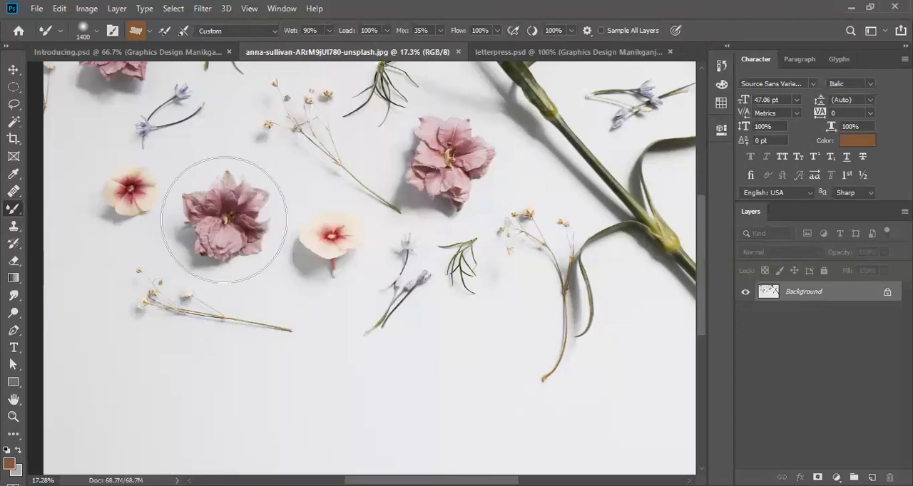
alt+click(230, 216)
- Try painting the sampled tan colour across the empty lower area with the Mixer Brush, and undo the stroke
scroll(242, 260, down, 4)
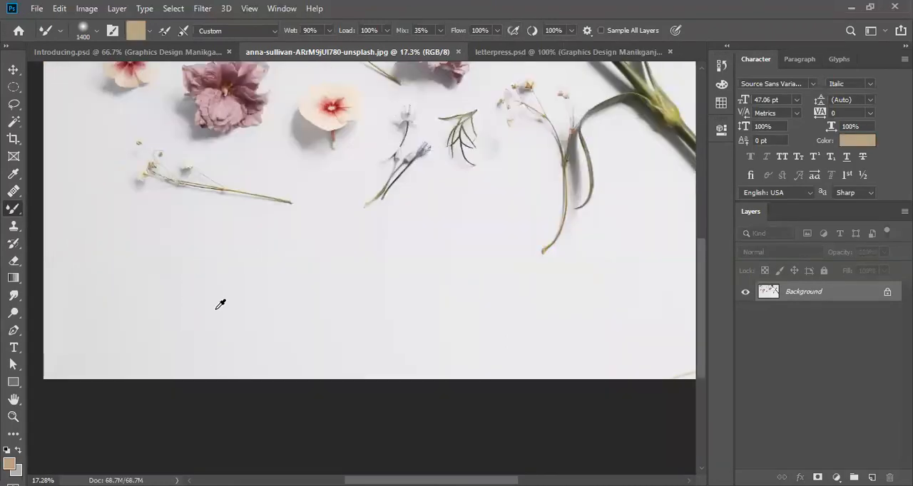
scroll(221, 305, down, 2)
mouse_move(197, 377)
mouse_down()
mouse_move(583, 403)
mouse_move(506, 426)
mouse_move(231, 423)
mouse_move(212, 414)
mouse_up()
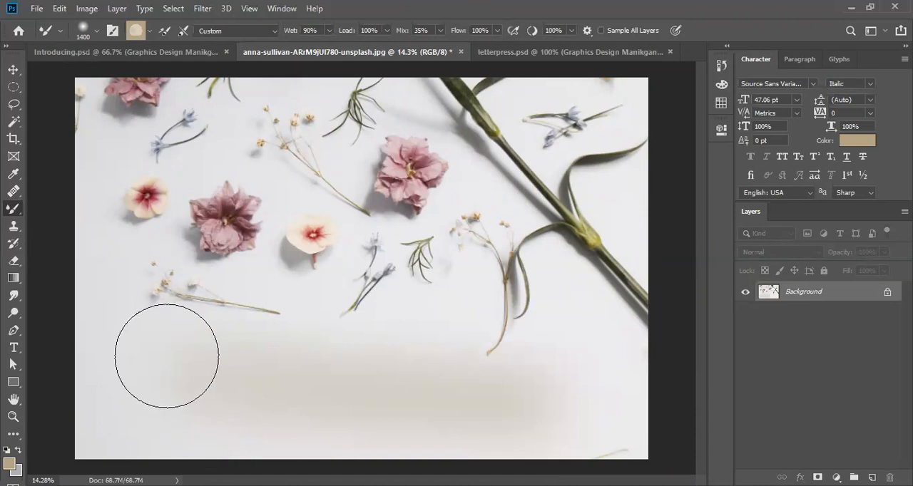
key(ctrl+z)
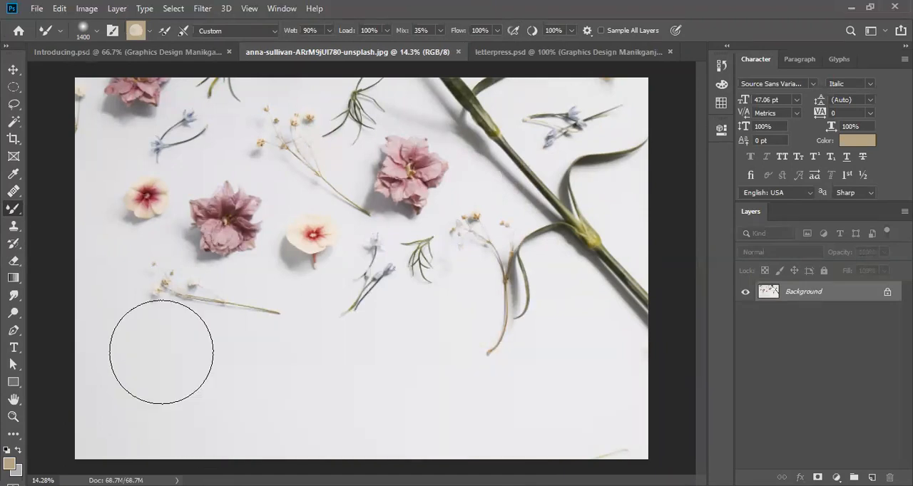
- Clone the flowers and green stem across the empty lower area with the Clone Stamp, sampling from the mauve flower's centre
click(14, 225)
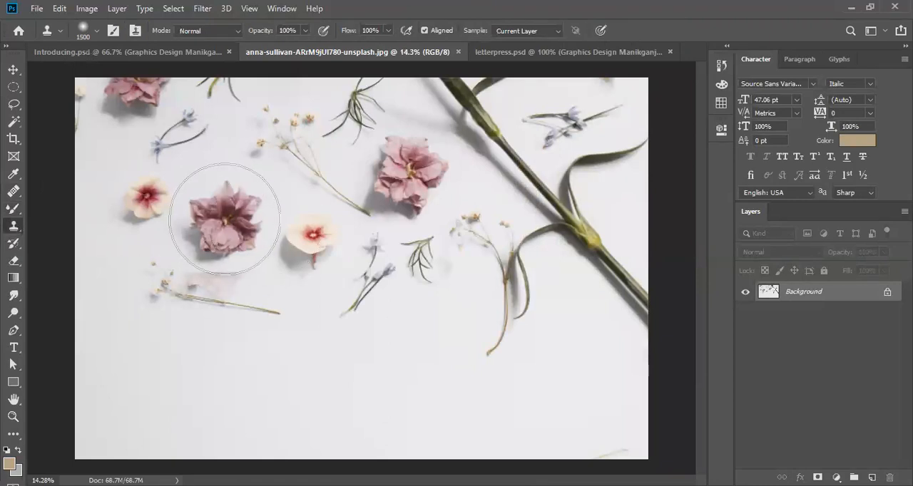
alt+click(225, 220)
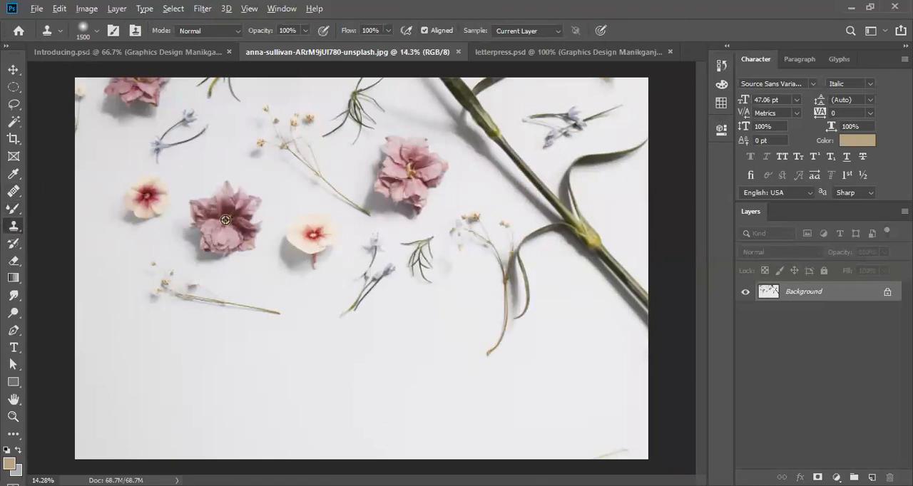
drag(267, 335, 288, 378)
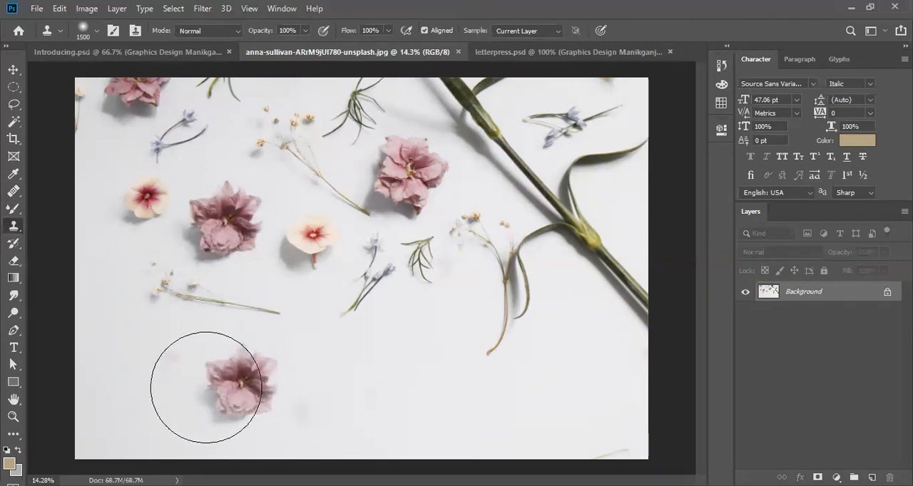
mouse_move(203, 387)
mouse_down()
mouse_move(338, 390)
mouse_move(407, 378)
mouse_move(505, 399)
mouse_move(560, 399)
mouse_move(357, 398)
mouse_move(433, 413)
mouse_move(572, 404)
mouse_up()
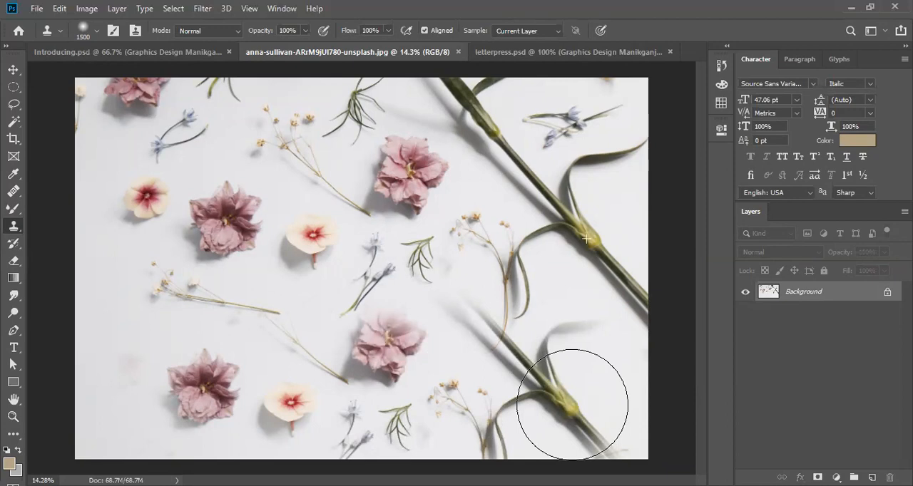
mouse_move(572, 404)
mouse_down()
mouse_move(564, 414)
mouse_move(575, 400)
mouse_move(543, 402)
mouse_up()
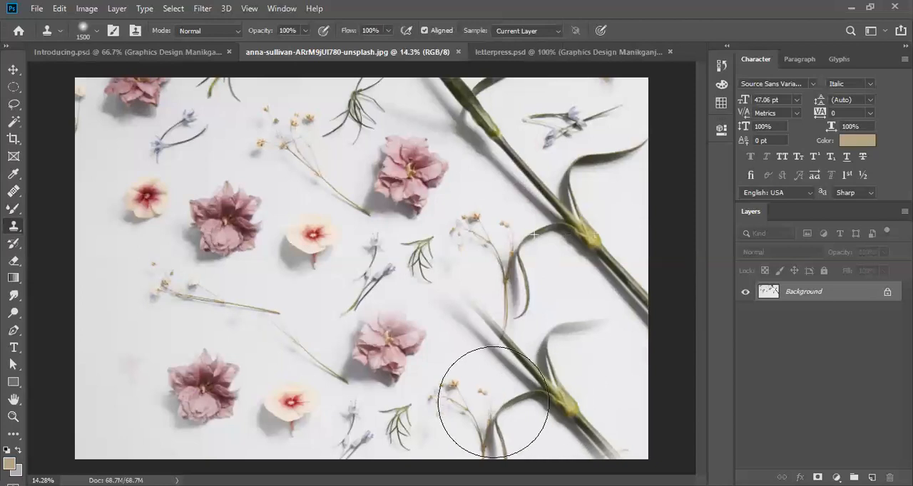
mouse_move(415, 398)
mouse_down()
mouse_move(126, 401)
mouse_move(127, 364)
mouse_move(104, 366)
mouse_move(116, 380)
mouse_move(121, 368)
mouse_move(165, 407)
mouse_move(179, 397)
mouse_up()
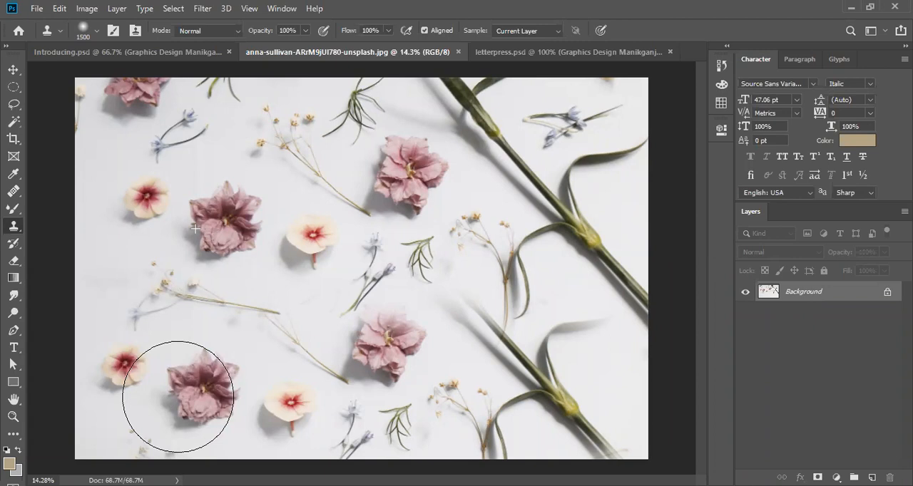
mouse_move(178, 397)
mouse_down()
mouse_move(214, 333)
mouse_move(226, 340)
mouse_move(267, 315)
mouse_up()
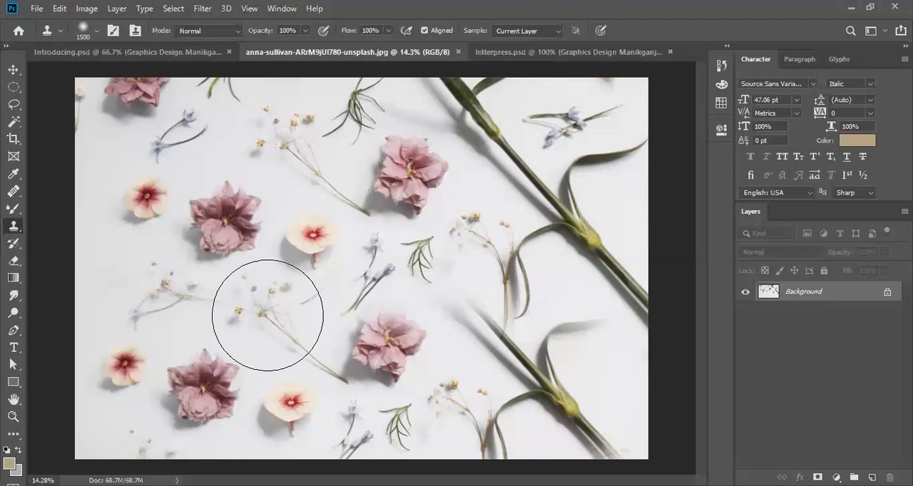
click(268, 315)
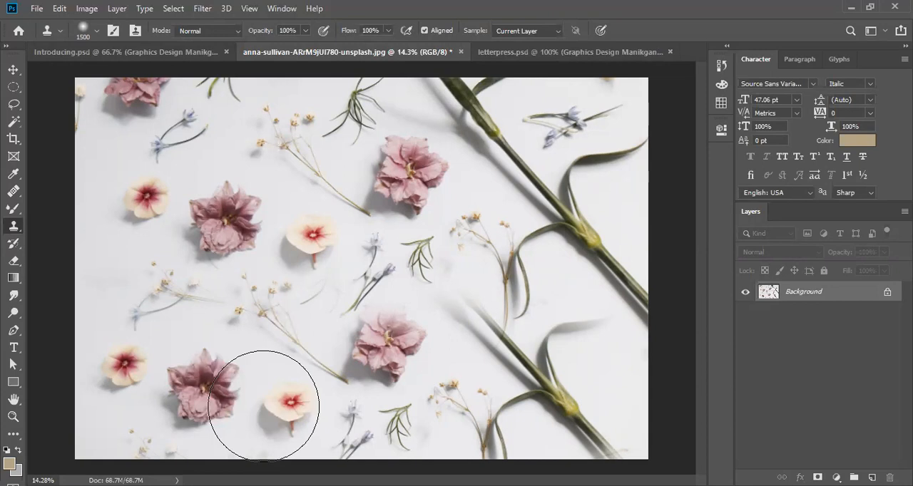
- Sample the small cream flower beside the mauve one and stamp a copy directly below it
click(146, 281)
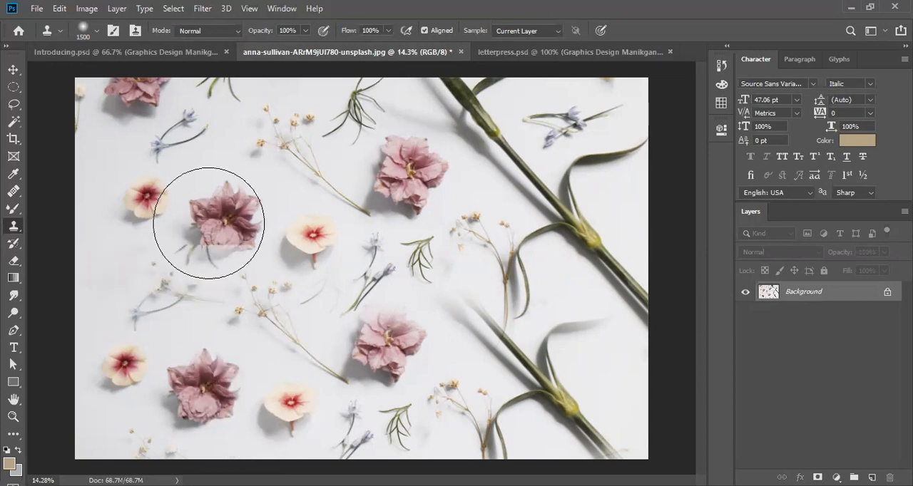
click(215, 223)
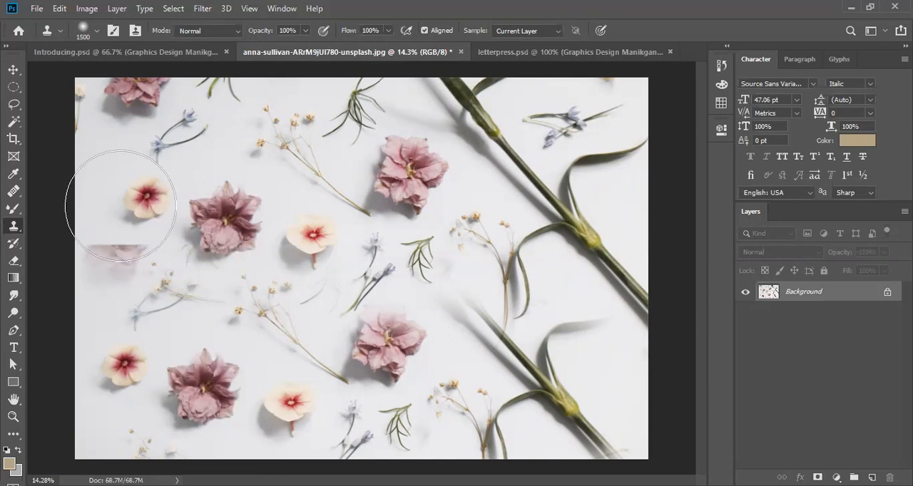
alt+click(146, 196)
click(132, 268)
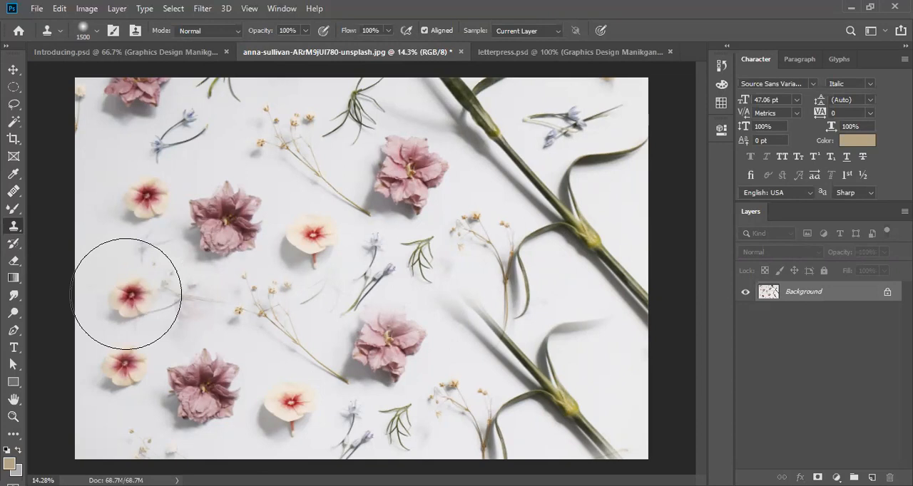
- Try cloning the small cream flower onto the lower sky of the palm tree photo with the soft 1500 px brush
click(126, 294)
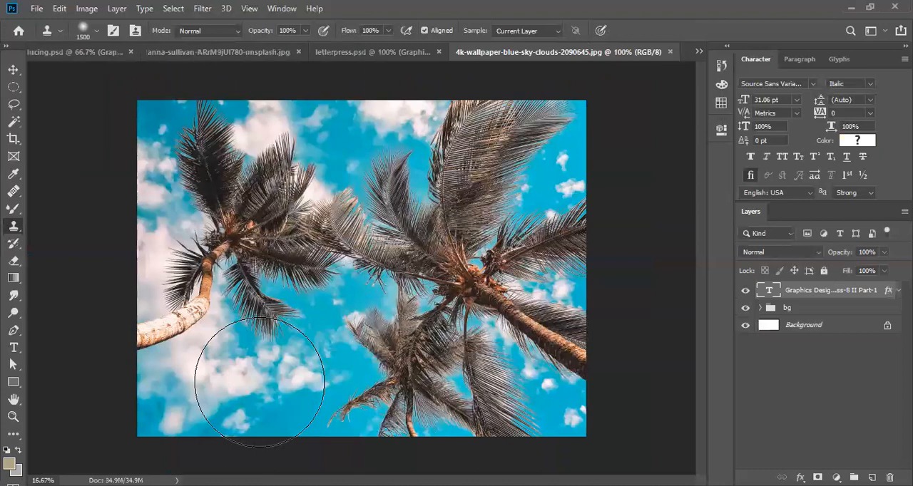
click(189, 378)
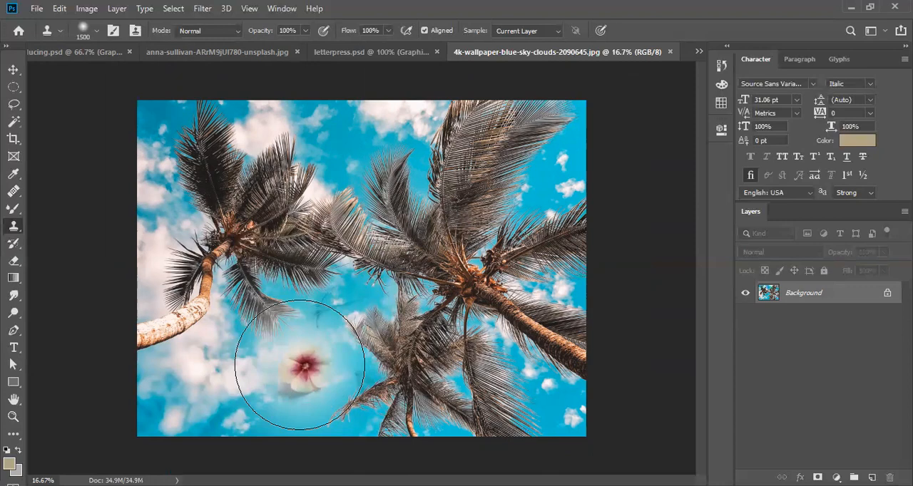
key(bracketright)
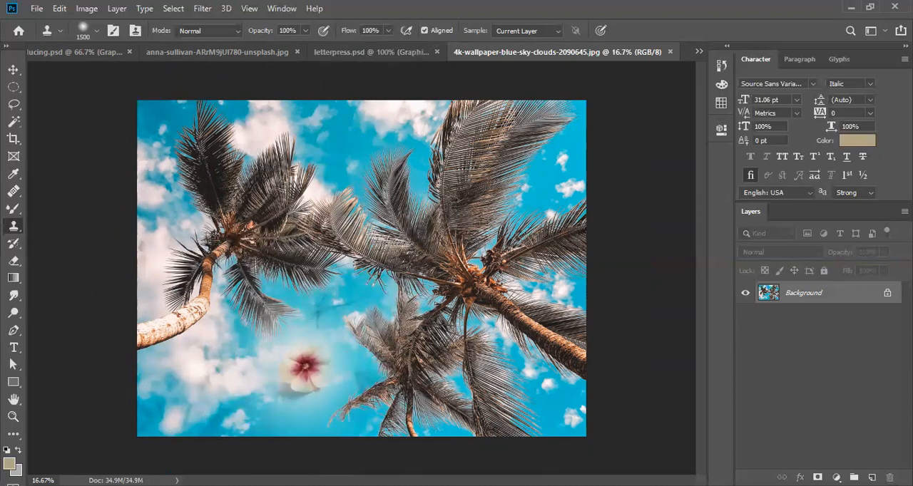
scroll(305, 367, up, 2)
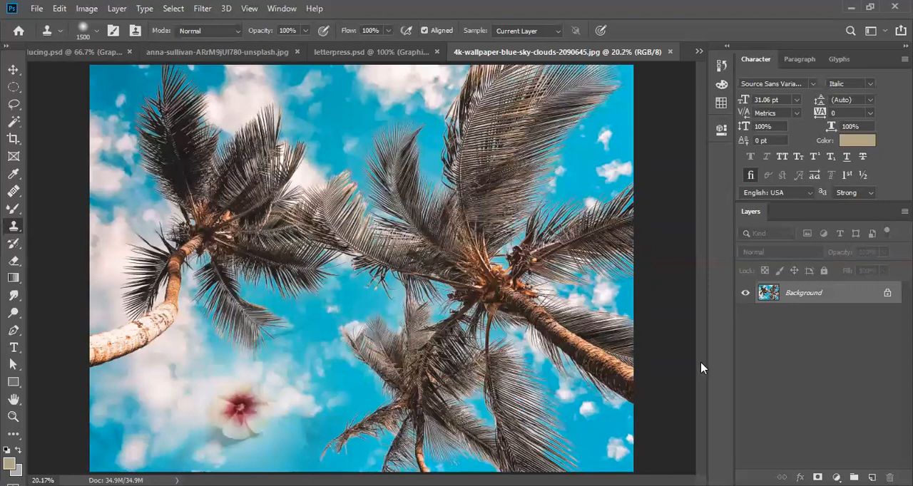
- Reorder the open documents so that the flower photo comes after the palm tree photo
click(365, 55)
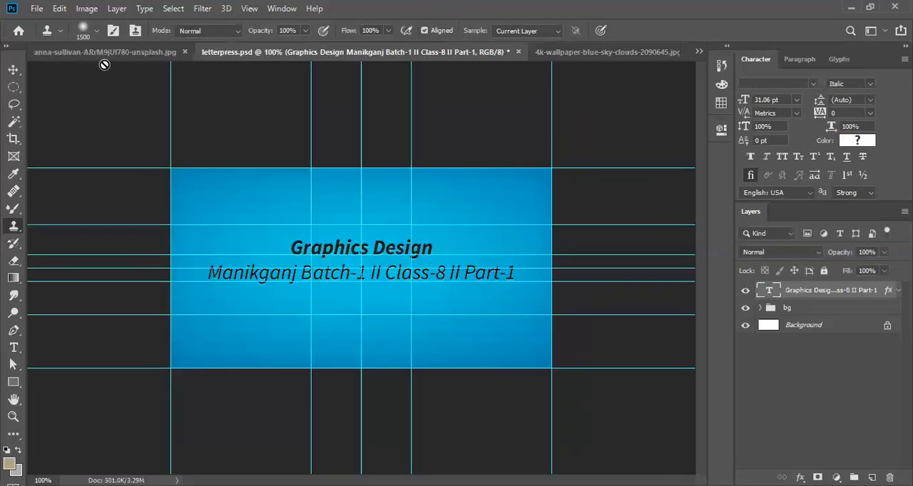
drag(105, 57, 442, 57)
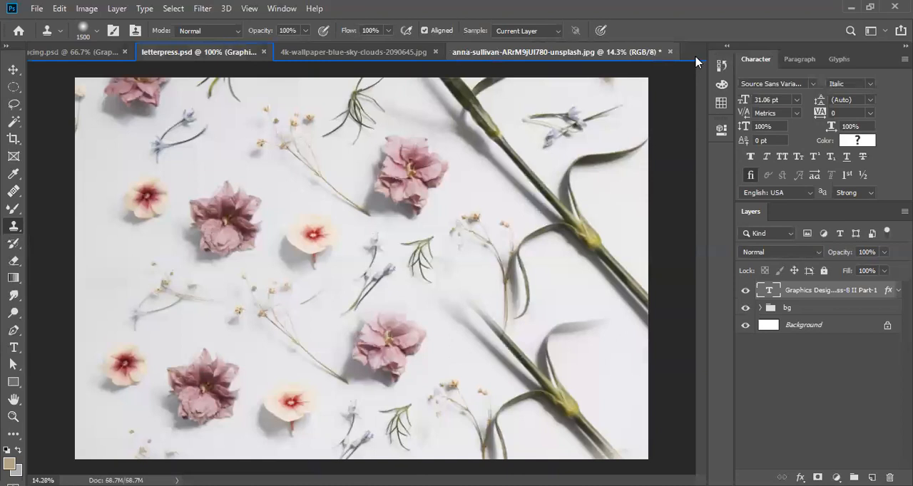
click(65, 54)
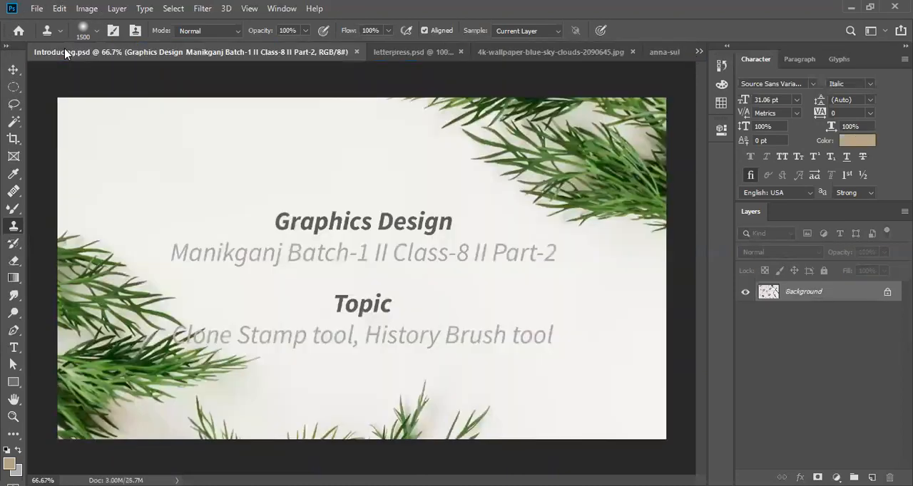
click(460, 54)
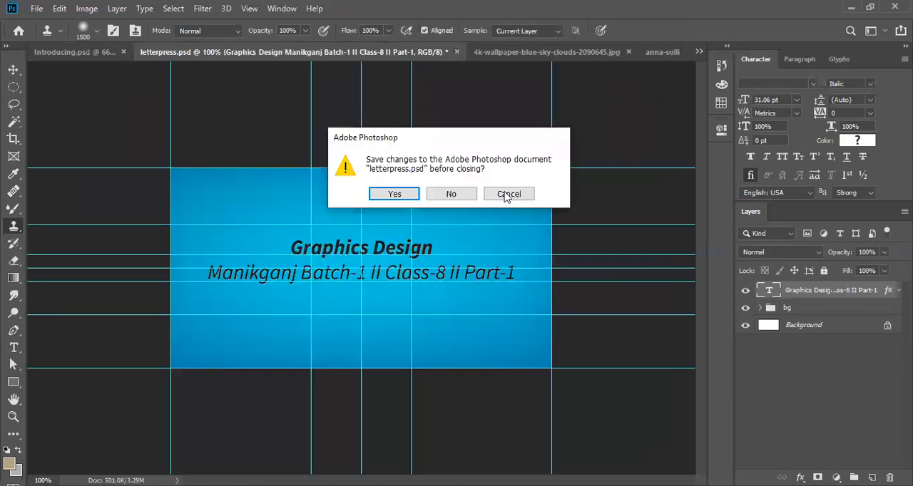
click(508, 194)
key(v)
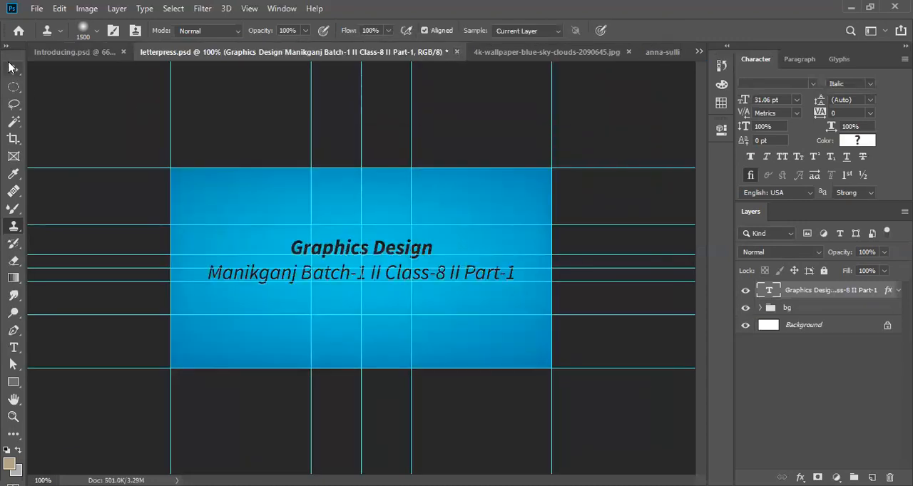
click(74, 52)
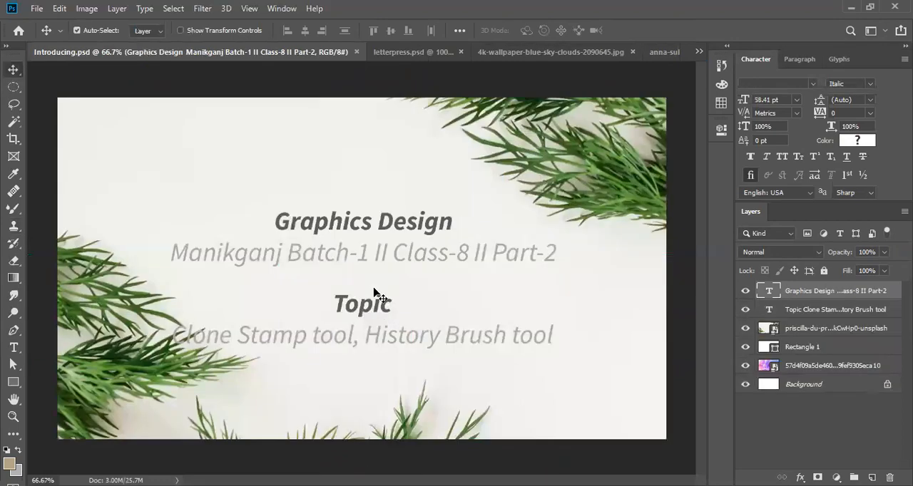
- Close letterpress.psd without saving its changes
click(418, 51)
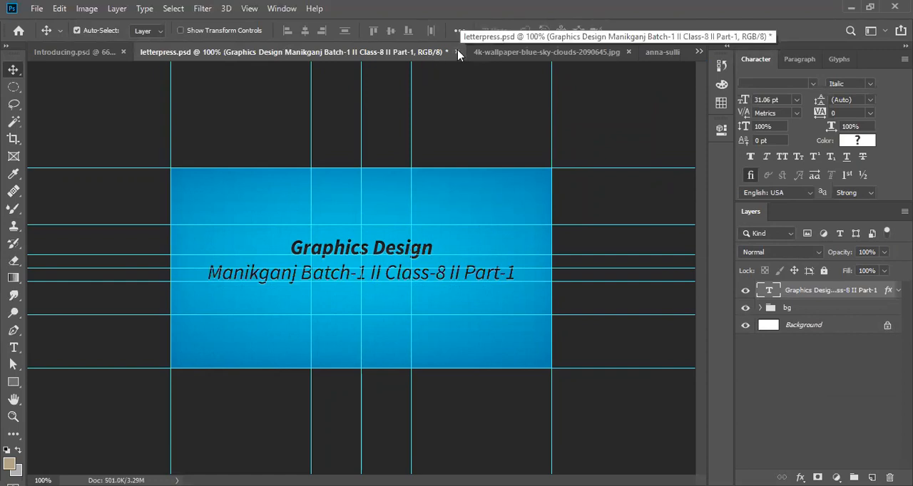
click(455, 52)
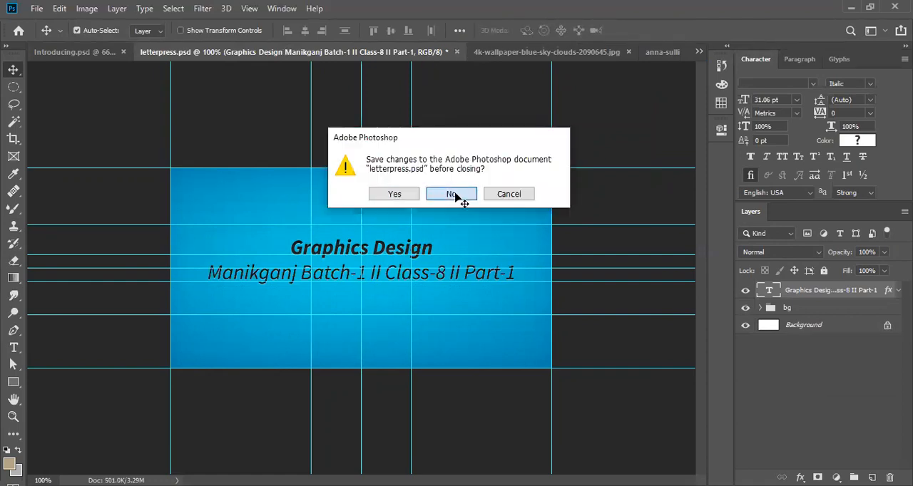
click(454, 196)
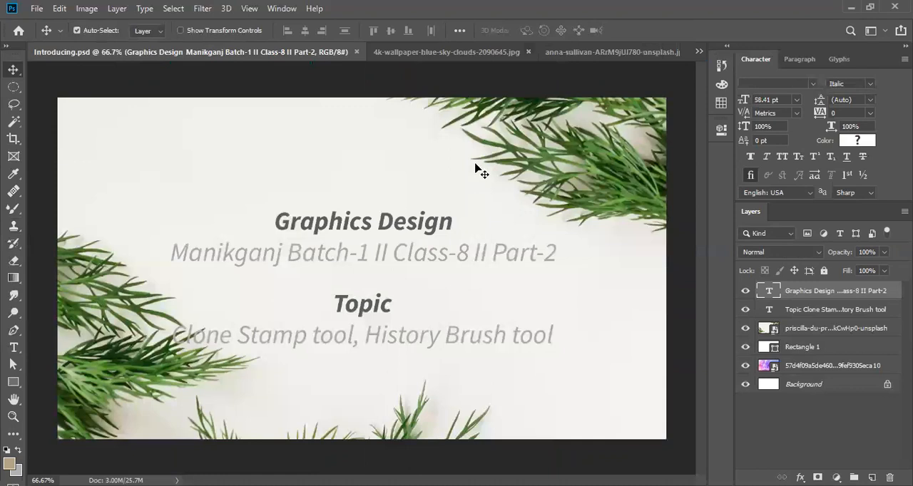
- Return to the flower photo and reduce the Clone Stamp brush to 1000 px
click(457, 56)
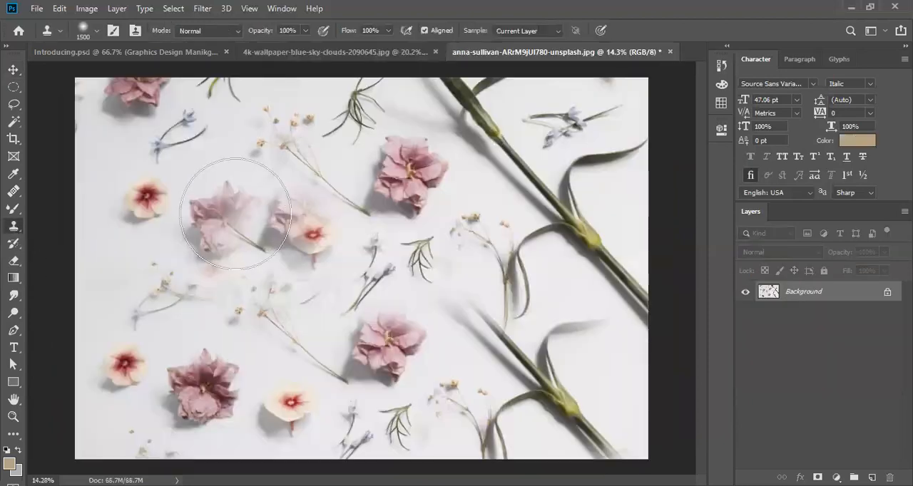
key(ctrl+z)
key(ctrl+z)
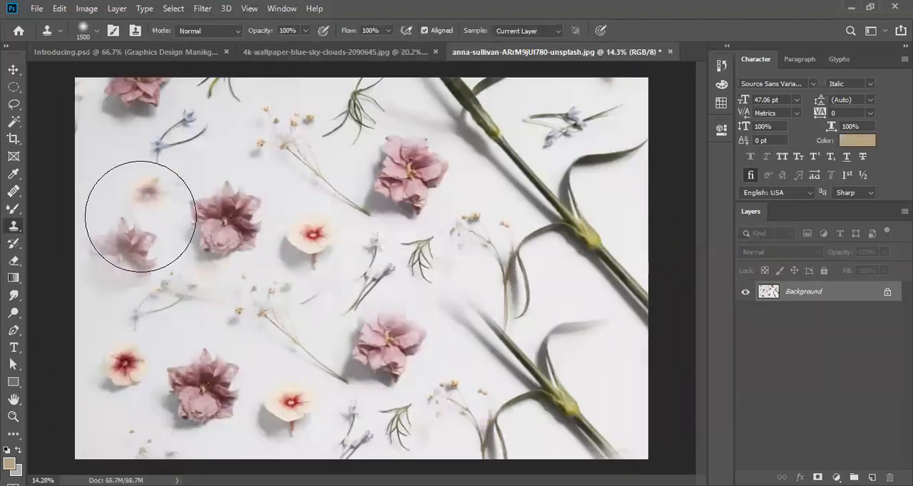
key(bracketleft)
key(bracketleft)
key(bracketleft)
key(bracketleft)
key(bracketleft)
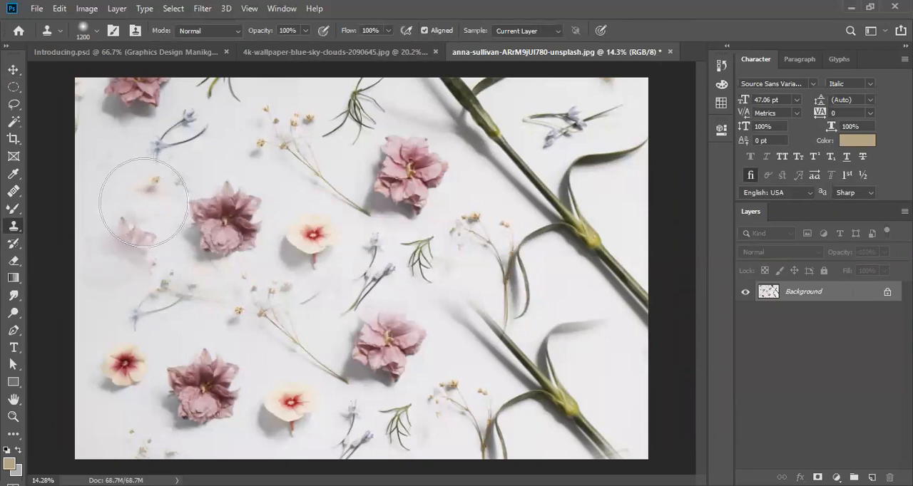
key(bracketleft)
key(bracketleft)
key(bracketleft)
key(bracketleft)
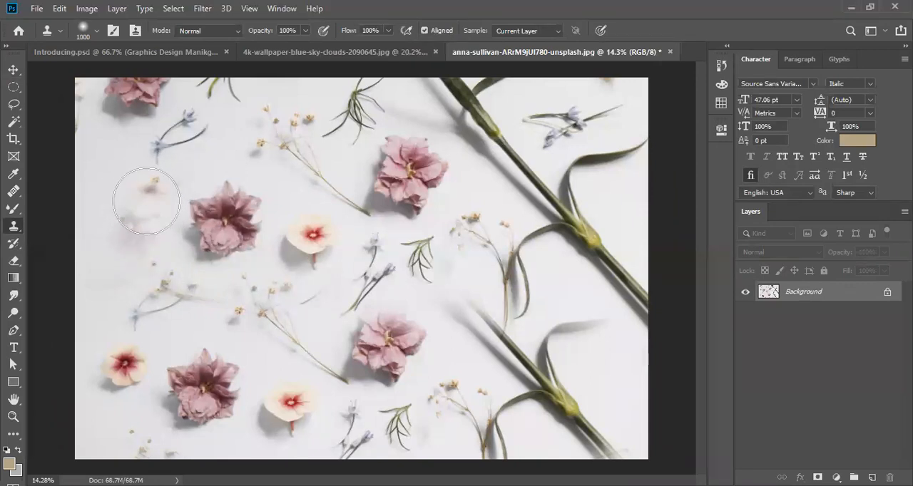
key(bracketright)
key(bracketright)
key(bracketright)
key(bracketright)
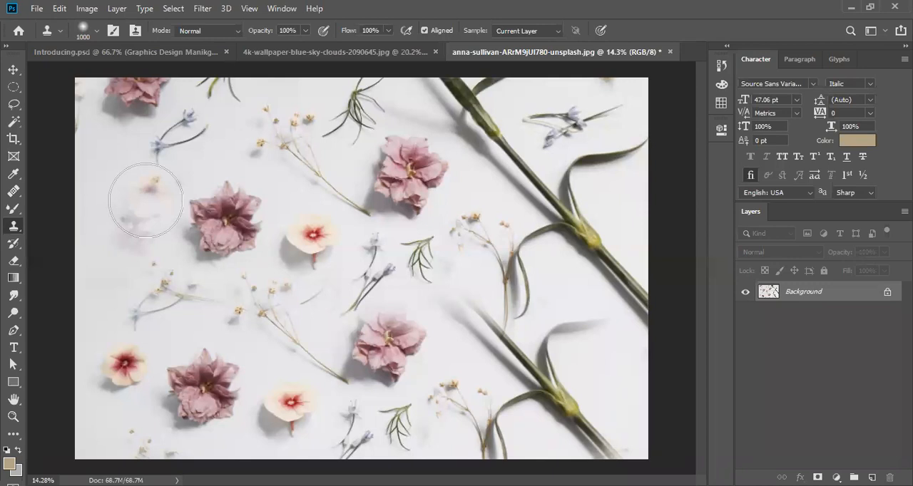
- Switch the Clone Stamp to the Hard Round Pressure Size brush at 1000 px with 100% hardness
right_click(240, 245)
click(250, 263)
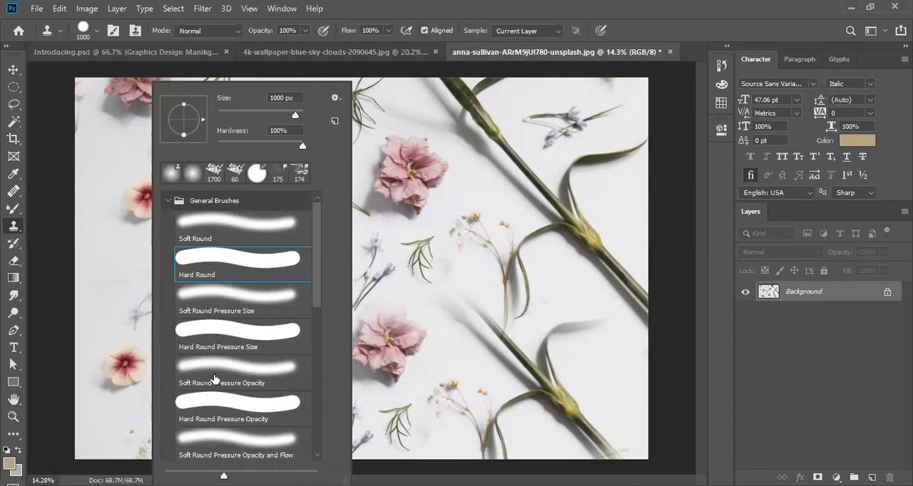
click(220, 330)
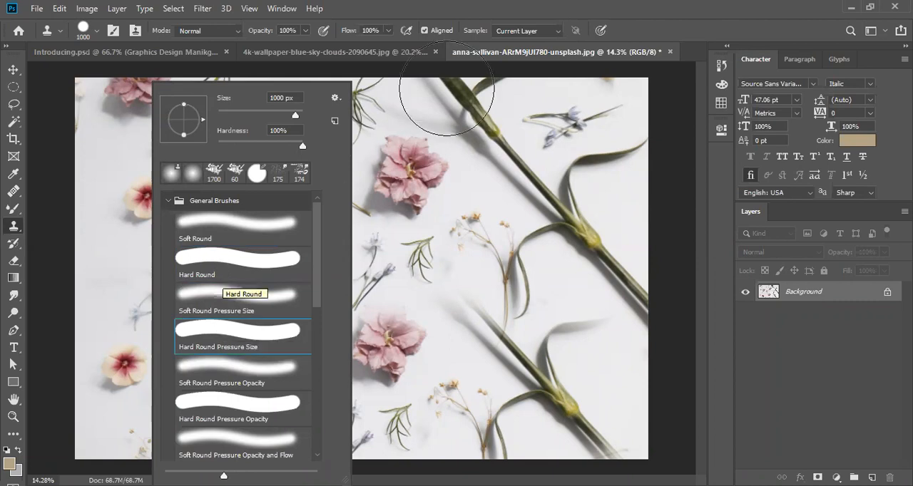
click(604, 6)
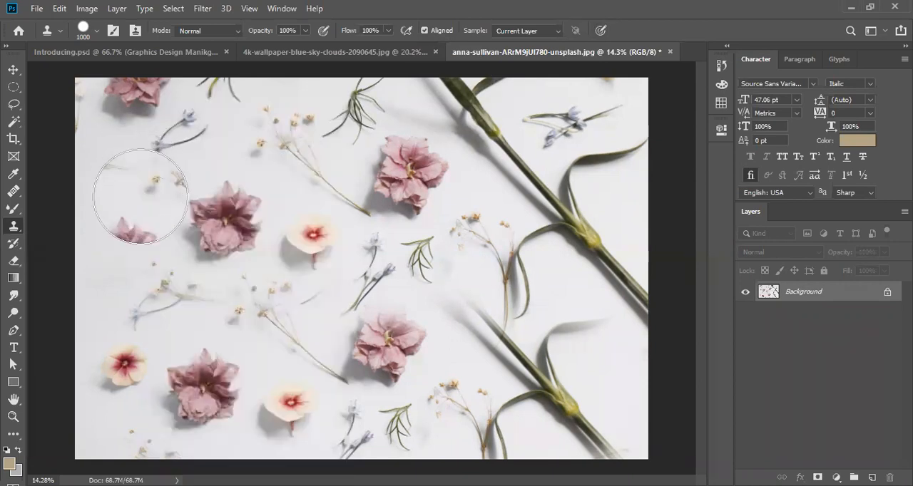
right_click(141, 196)
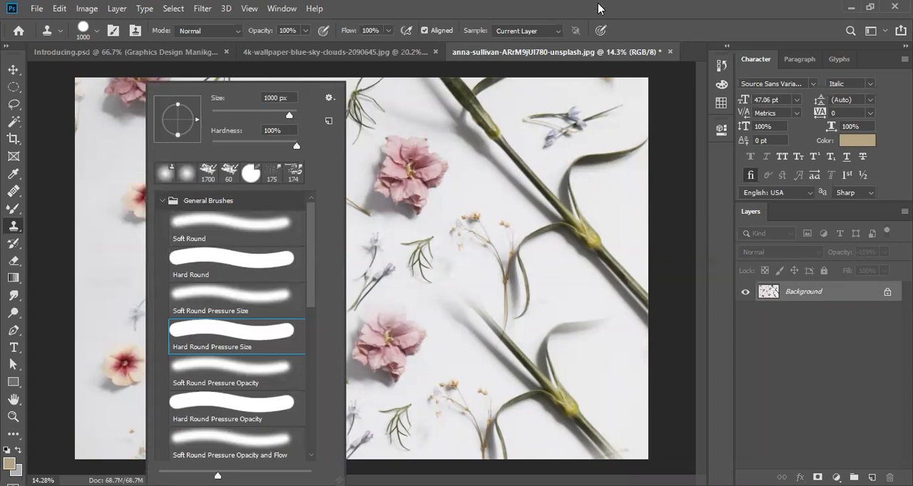
click(107, 204)
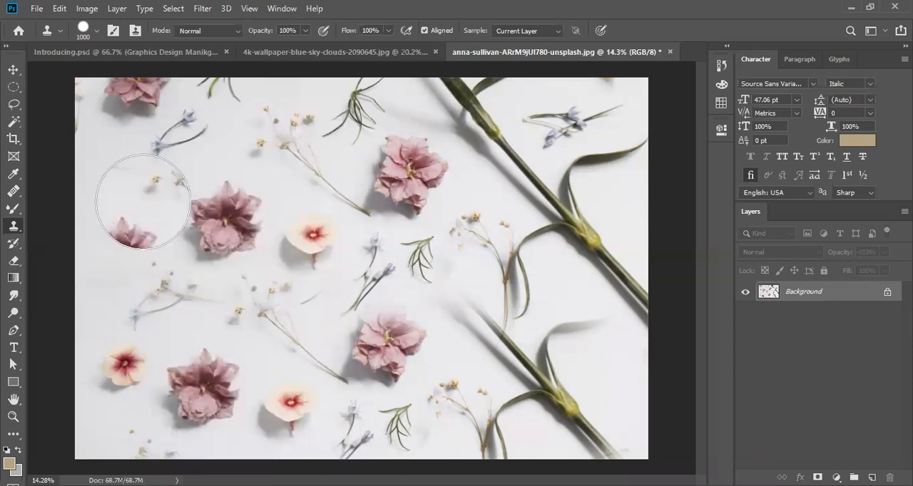
- Sample the small cream flower with the hard brush reduced to 800 px and stamp it onto the palm photo's lower sky
click(142, 202)
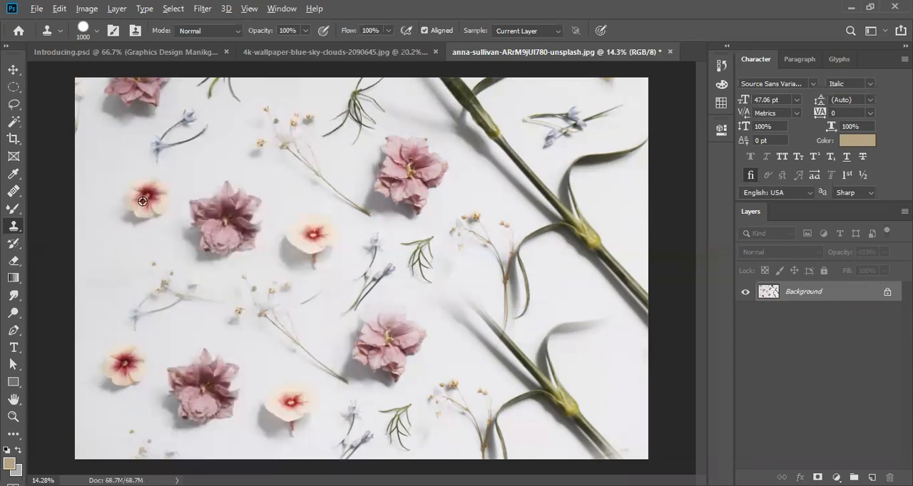
key(ctrl+z)
key(bracketleft)
key(bracketleft)
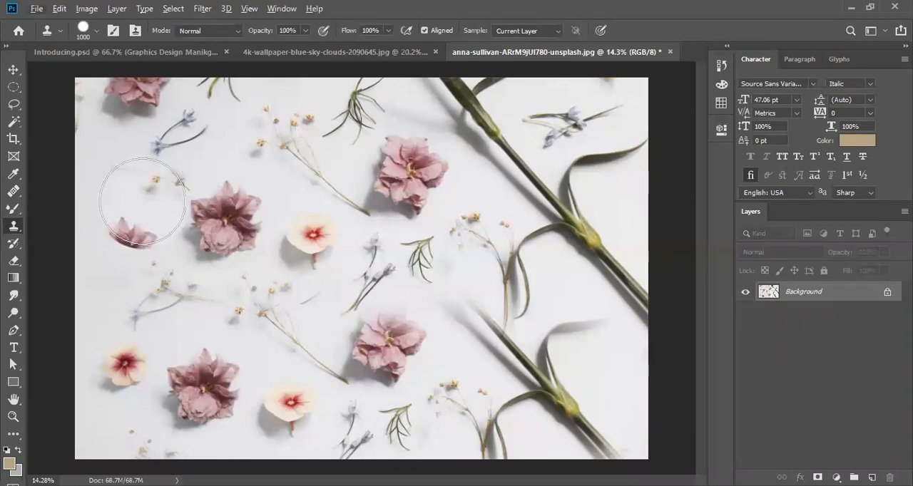
click(142, 201)
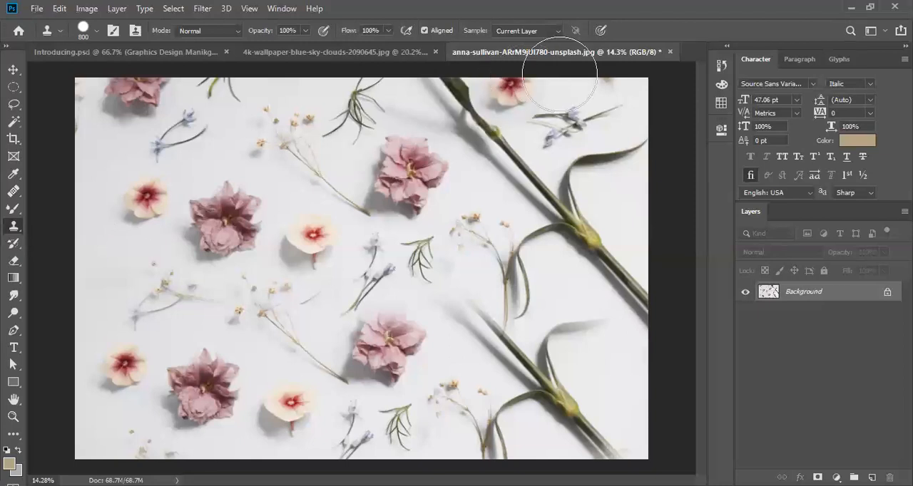
click(392, 57)
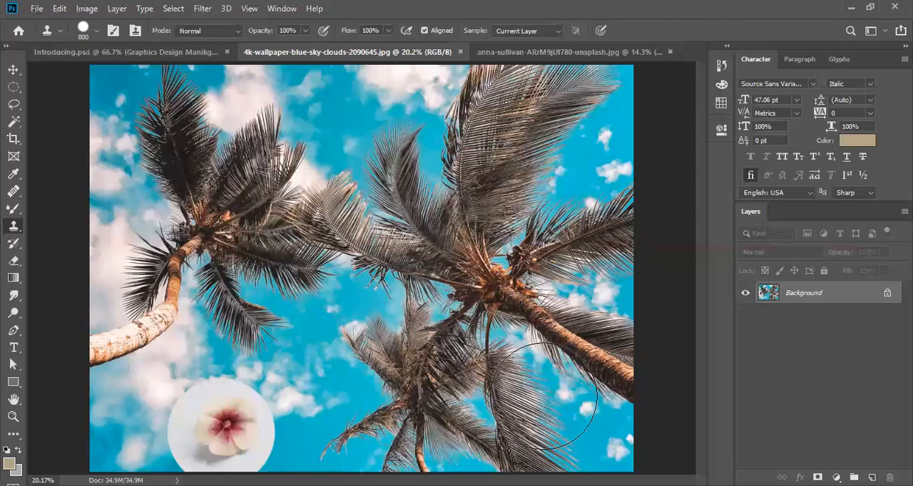
click(540, 396)
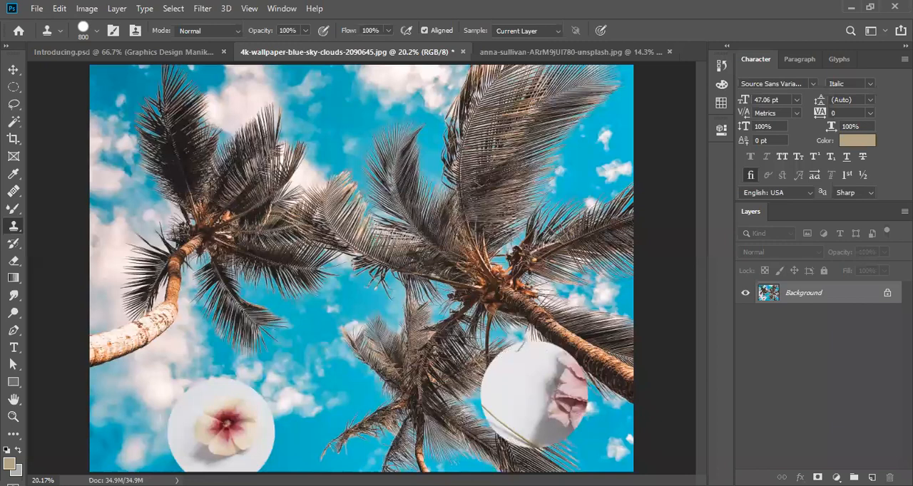
- Switch the Clone Stamp to Soft Round at 800 px with 0% hardness and resample the small cream flower in the flower photo
click(559, 54)
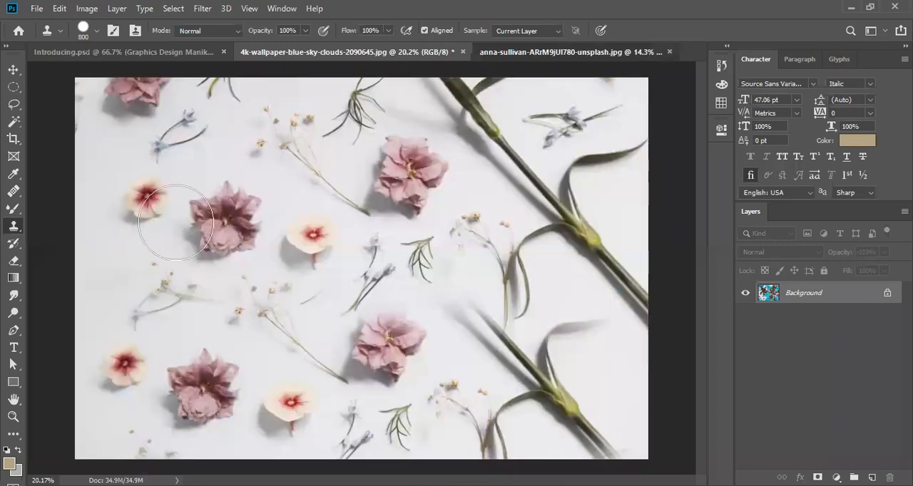
right_click(292, 234)
click(292, 230)
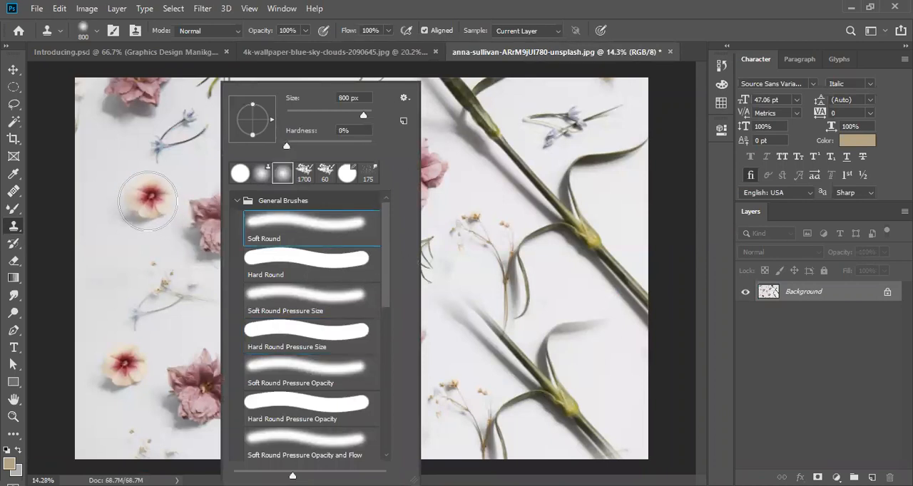
alt+click(148, 201)
alt+click(147, 201)
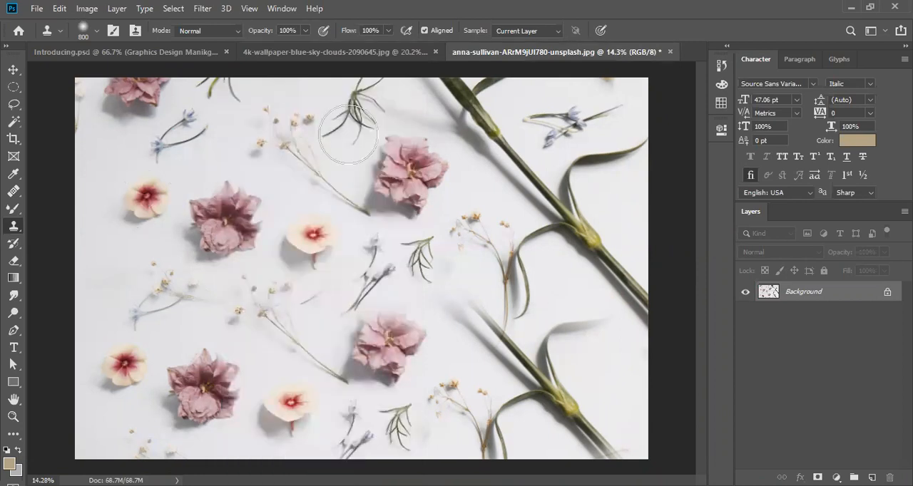
- Stamp a soft-edged copy of the cream flower beside the hard-edged one in the palm photo and continue cloning just above it
click(392, 59)
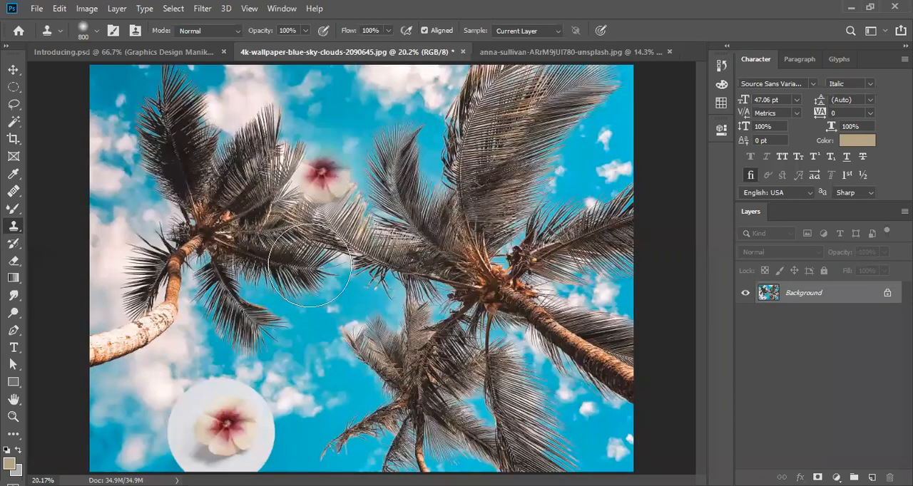
click(323, 403)
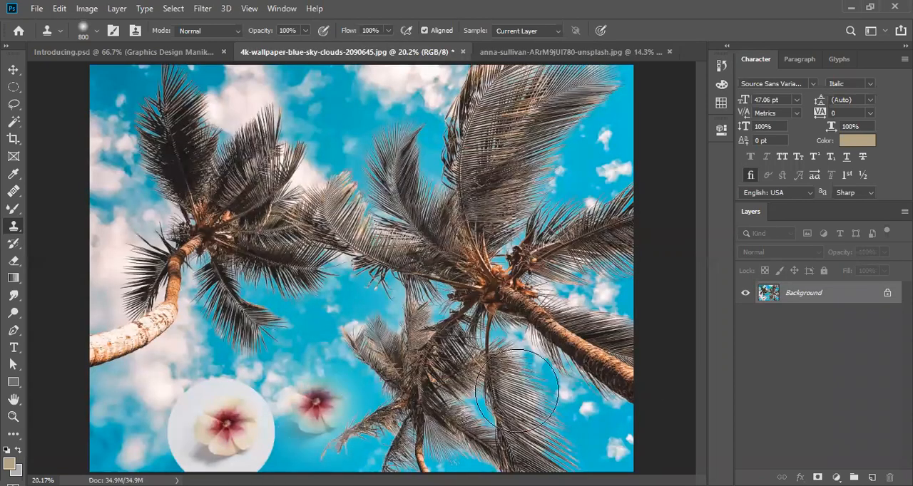
click(298, 334)
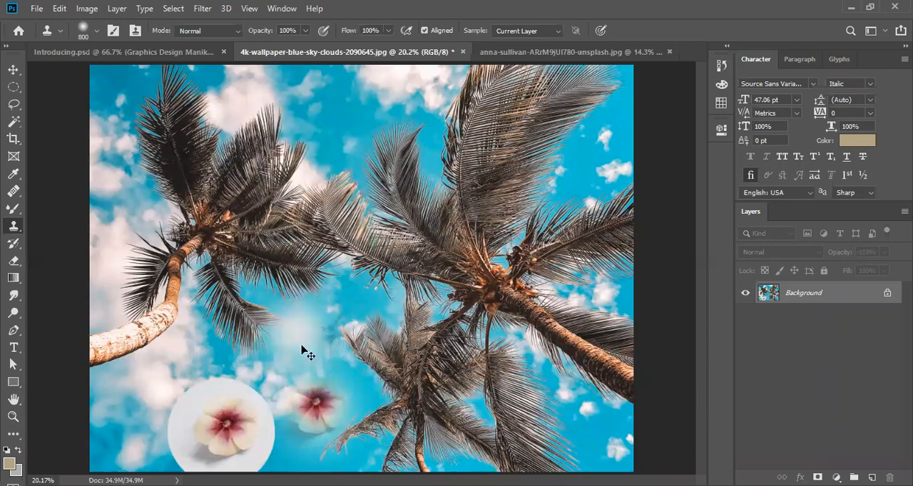
key(ctrl+z)
- Restamp the soft-edged cream flower beside the hard-edged copy, and undo both flower stamps in the palm photo
key(ctrl+z)
drag(314, 344, 318, 379)
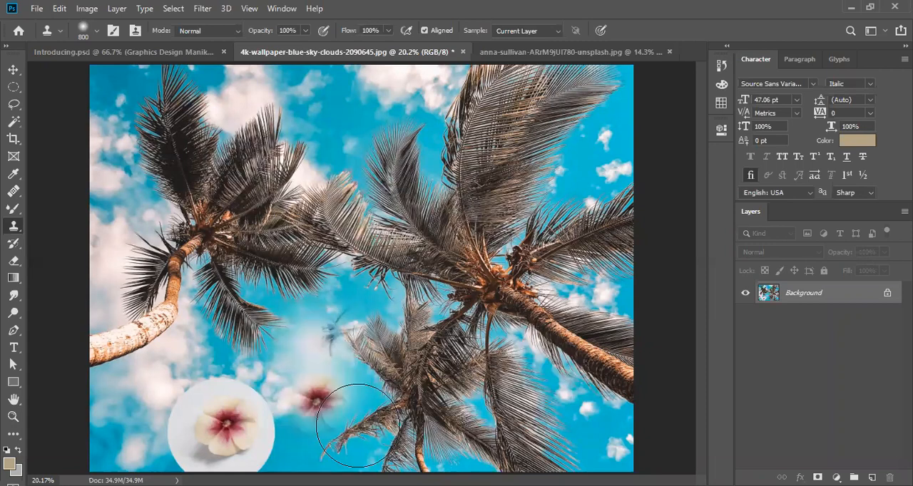
key(ctrl+z)
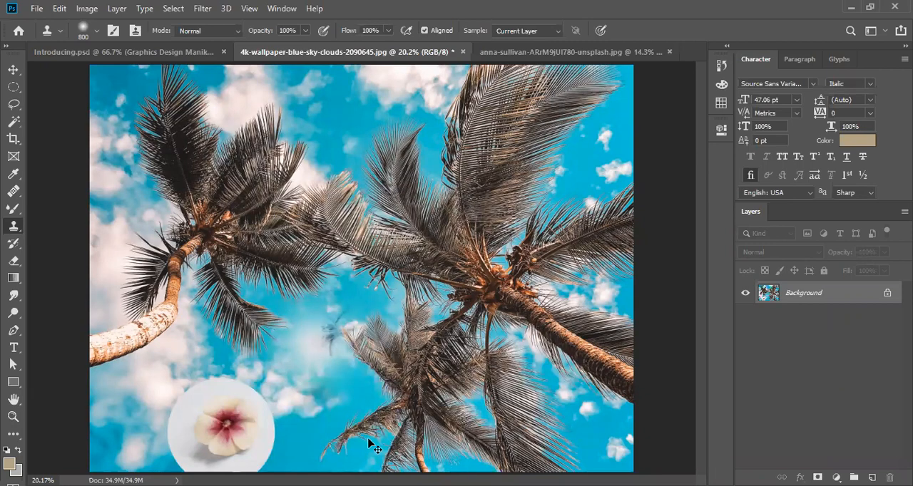
drag(322, 408, 318, 401)
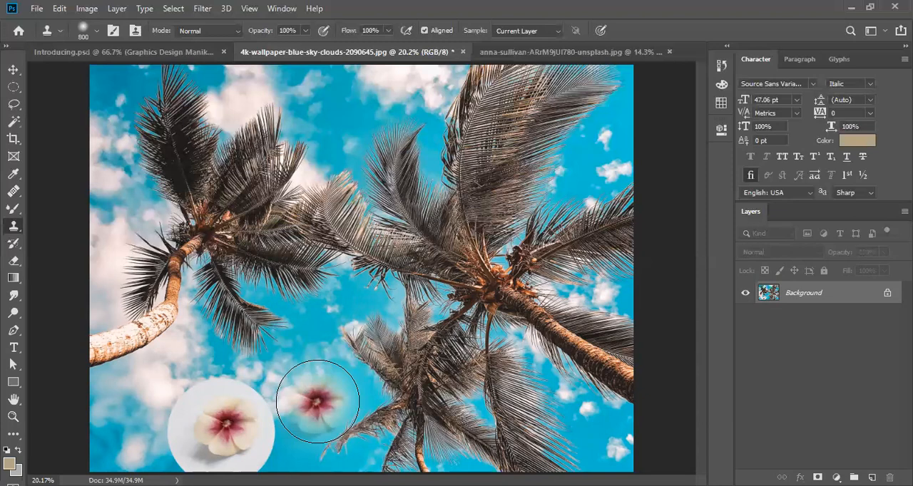
key(ctrl+z)
key(ctrl+z)
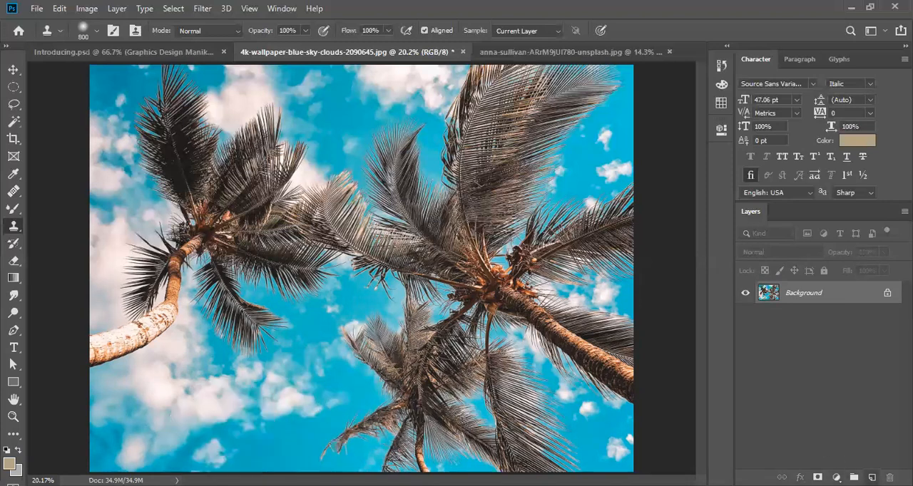
- Add a new layer above the palm photo's Background and stamp the soft-edged cream flower onto it in the lower sky
click(871, 477)
click(289, 392)
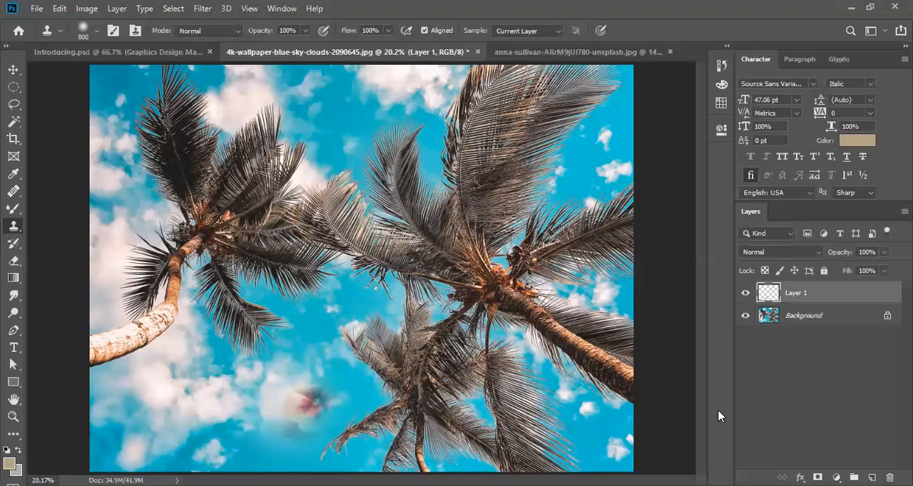
key(ctrl+z)
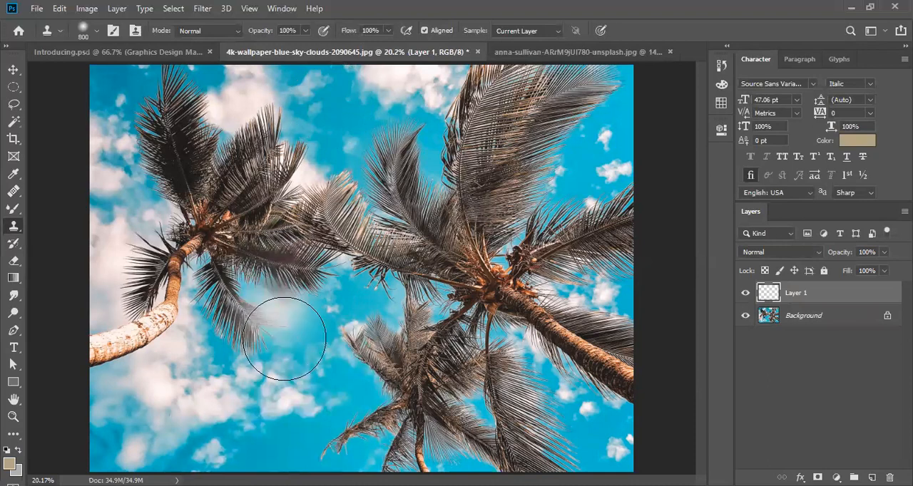
click(314, 401)
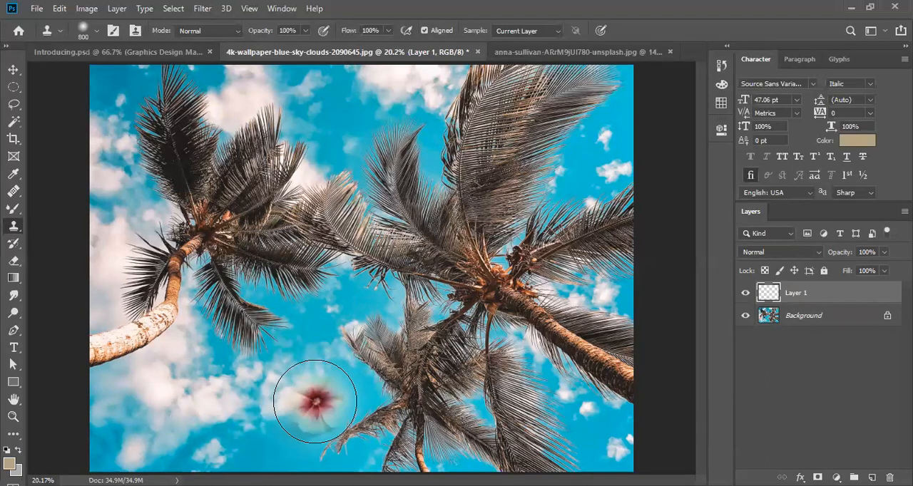
- Preview blend modes such as Multiply on the flower layer, keep Normal, and undo the cloned flower
click(818, 253)
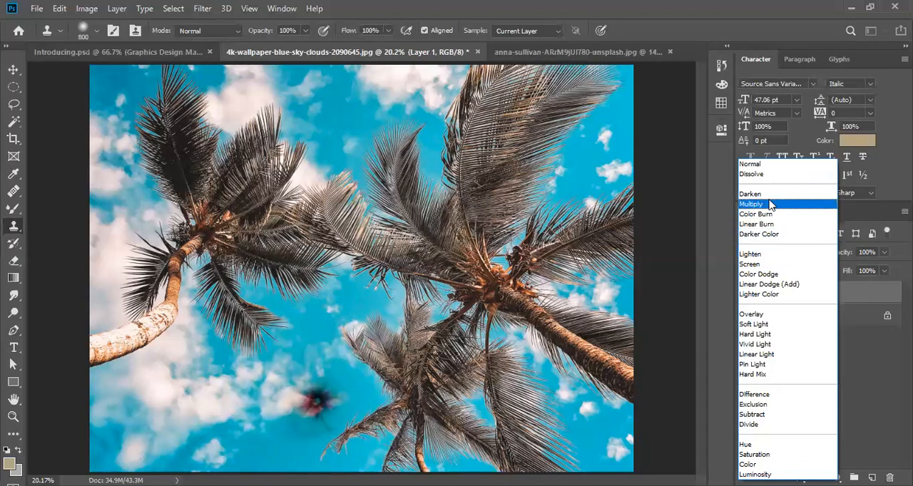
click(690, 214)
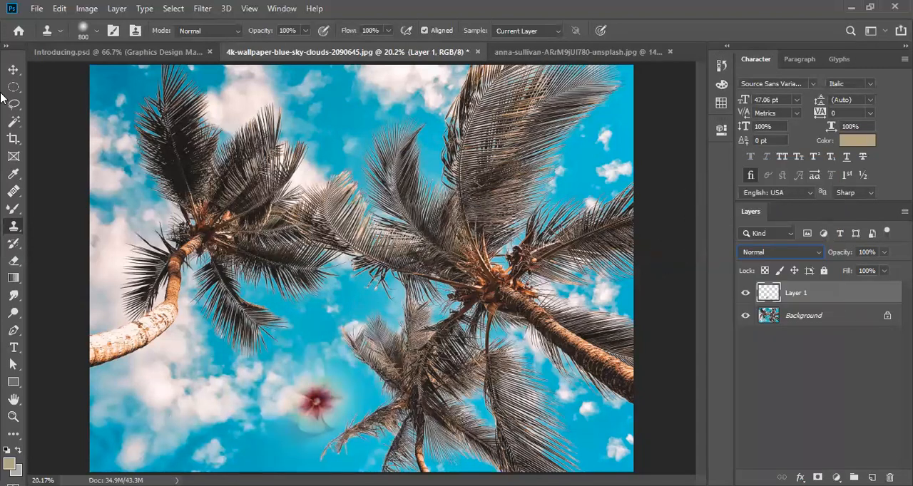
click(13, 70)
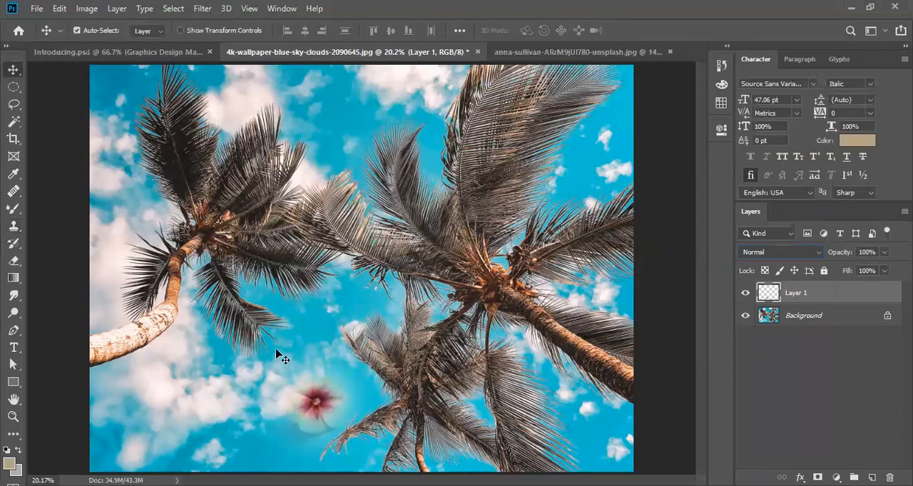
key(ctrl+z)
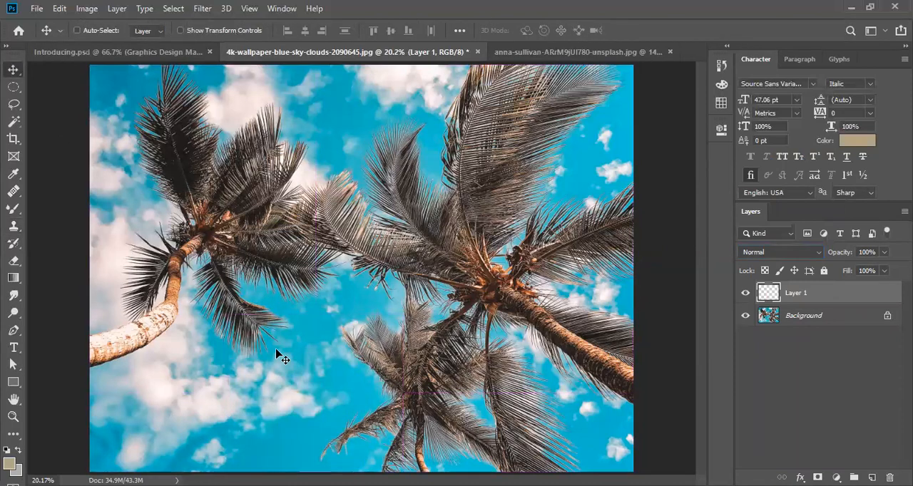
- In the flower photo, set the Clone Stamp to Hard Round at 800 px with 100% hardness and sample the small cream flower
click(498, 52)
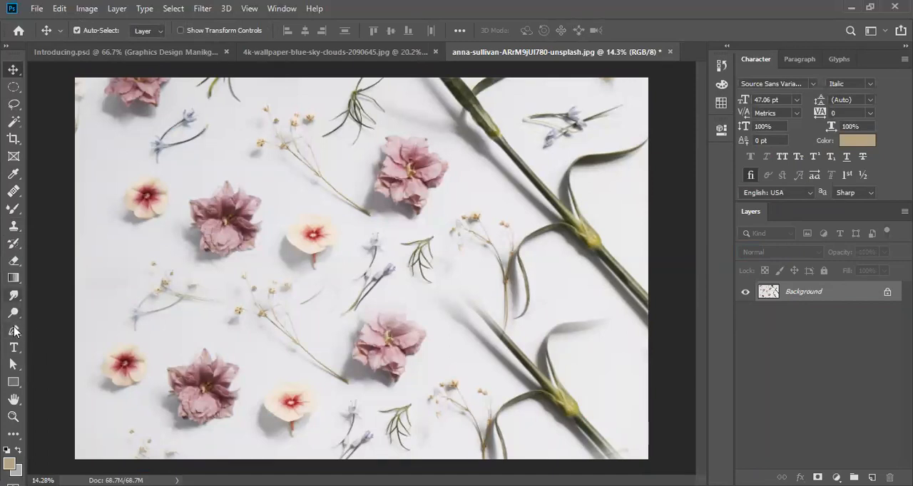
click(13, 225)
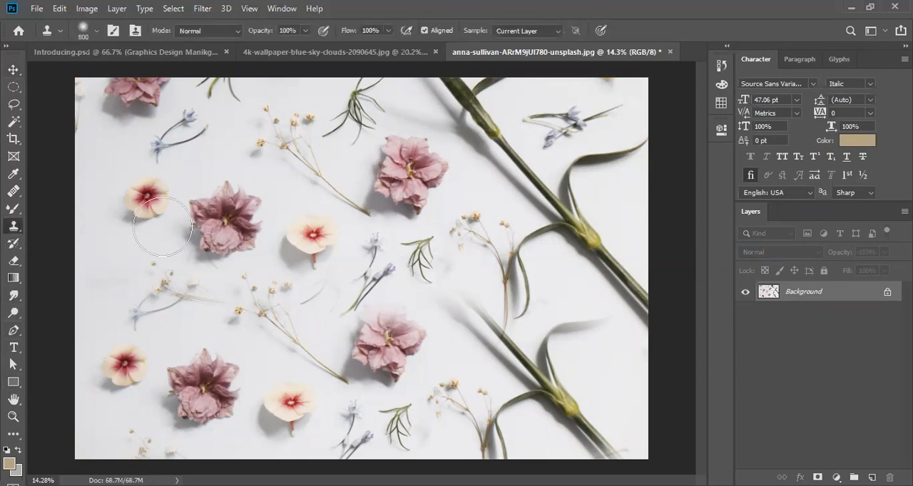
right_click(189, 257)
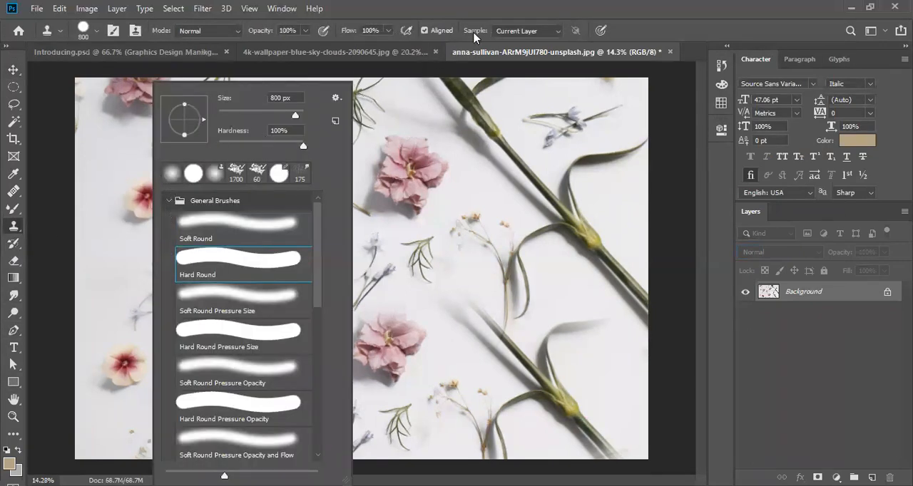
click(483, 15)
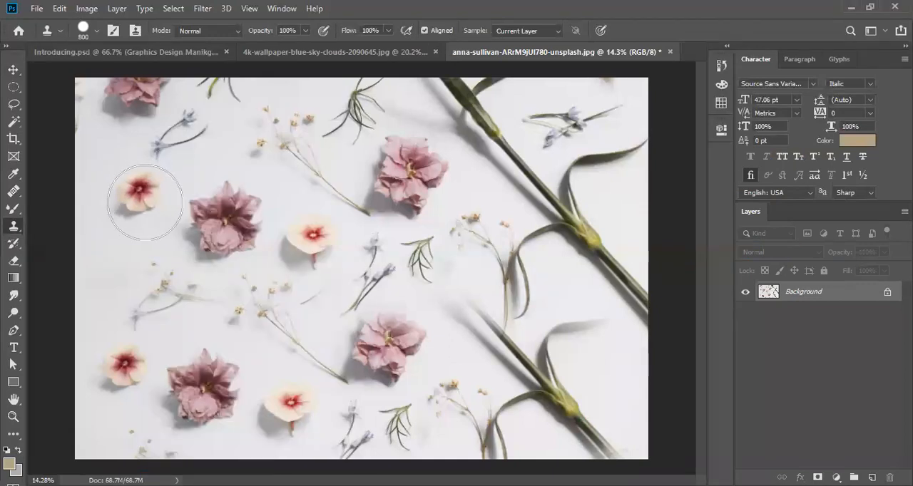
alt+click(144, 203)
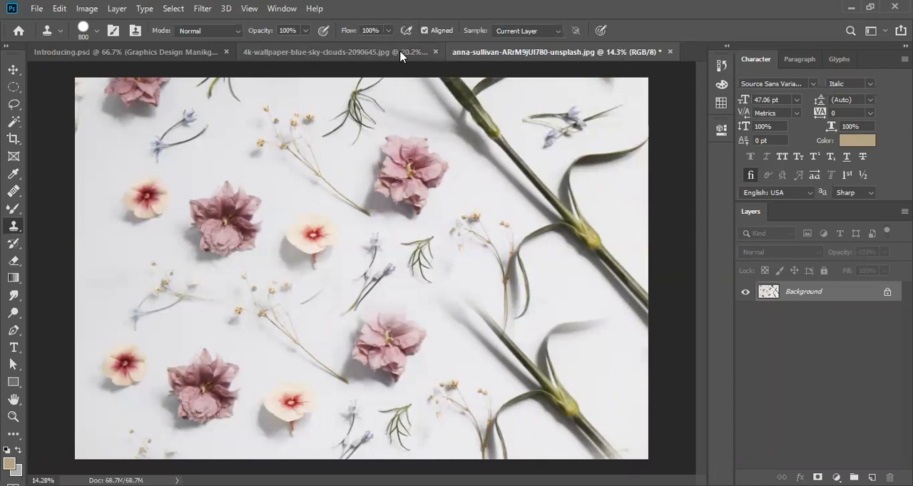
- Stamp the hard-edged cream flower onto the palm photo's empty layer and set that layer's blend mode to Multiply
click(369, 53)
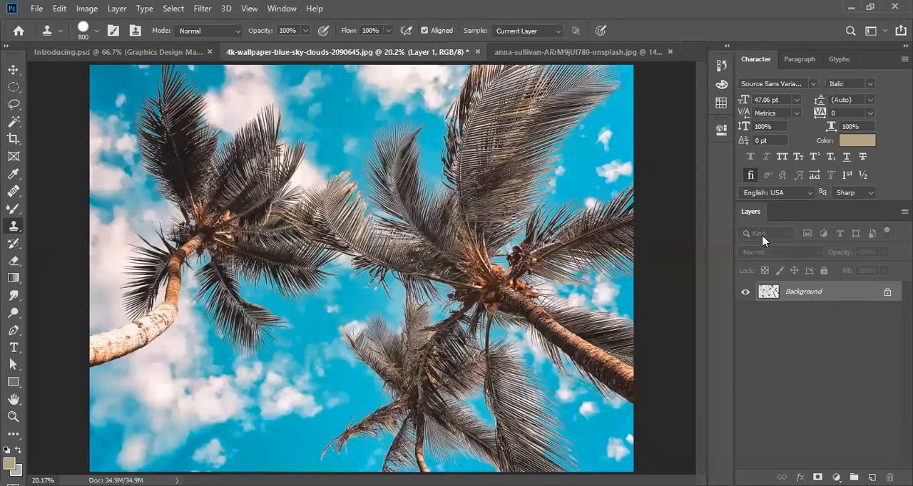
click(768, 251)
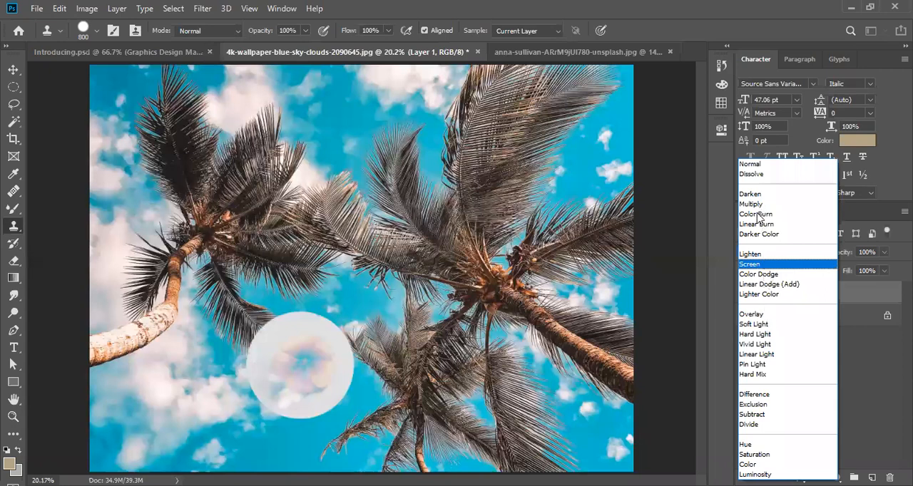
click(6, 75)
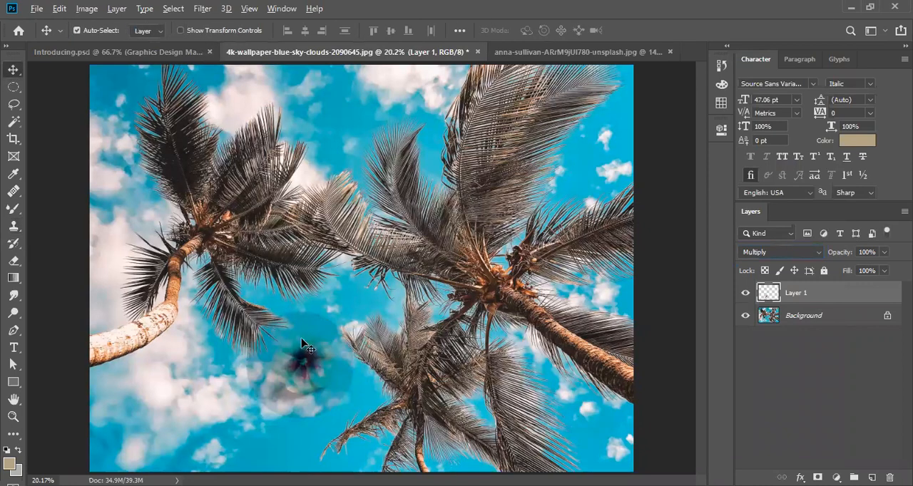
scroll(302, 345, up, 2)
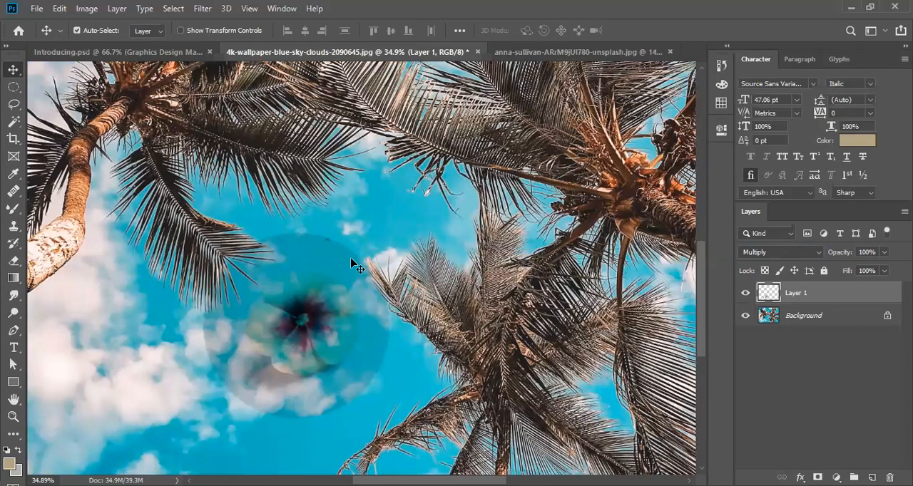
key(ctrl+0)
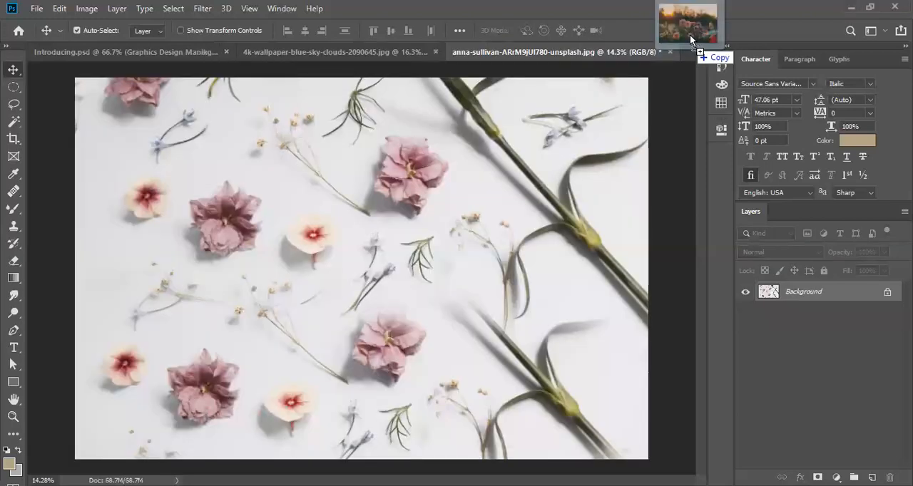
- Open the sunset photo of orange flowers and unlock its Background layer
drag(690, 34, 689, 34)
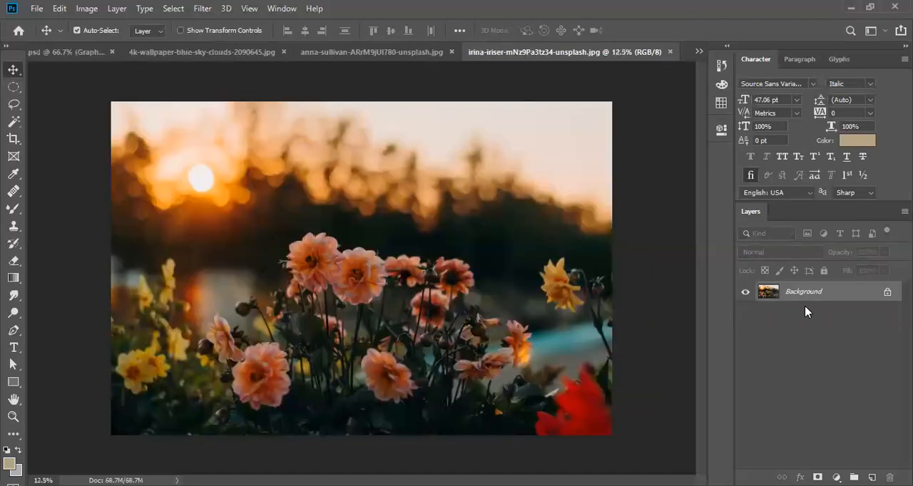
click(887, 292)
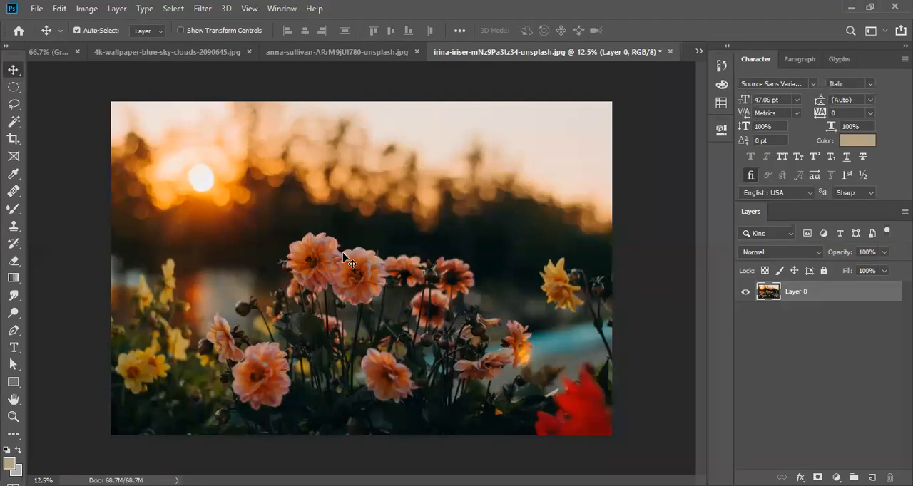
scroll(345, 251, up, 3)
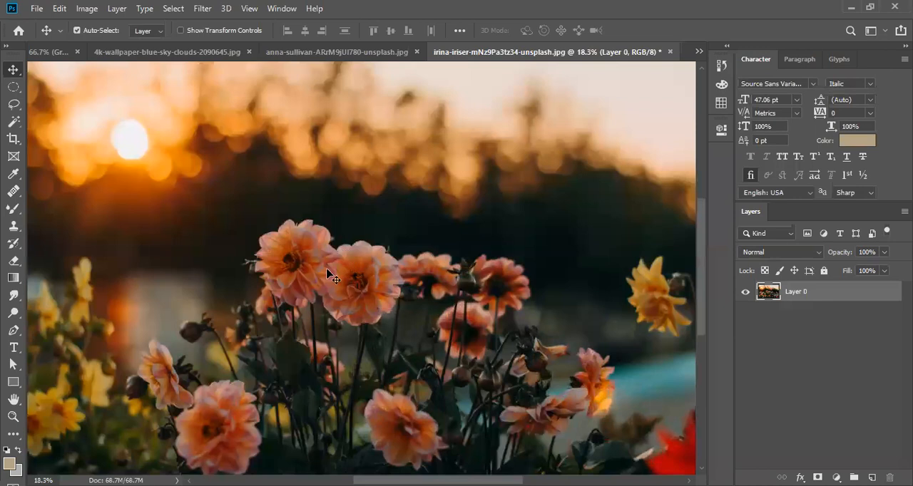
scroll(325, 276, down, 2)
scroll(325, 277, up, 1)
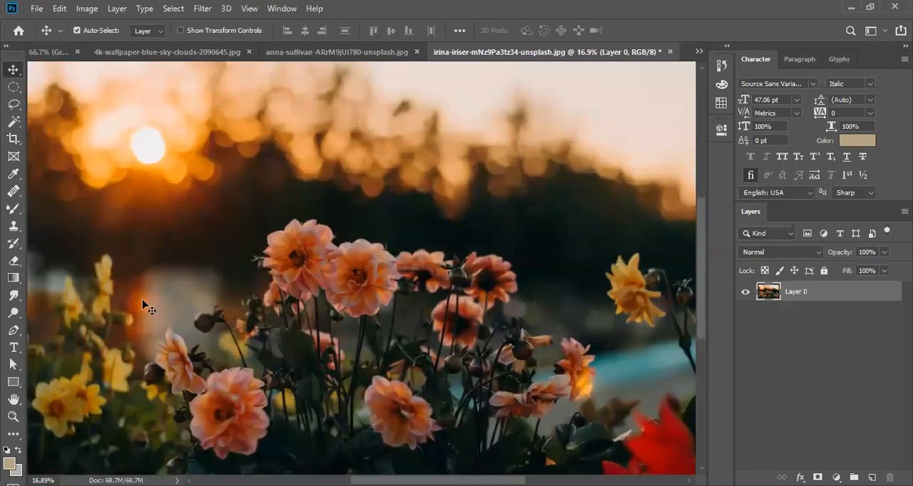
- Activate the Clone Stamp tool on the sunset flower photo and enlarge its brush to 2000 px
click(13, 225)
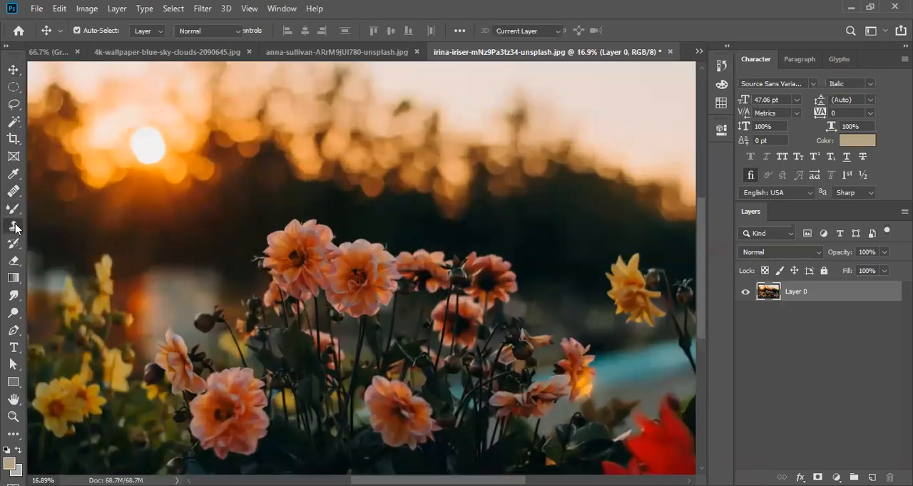
click(57, 231)
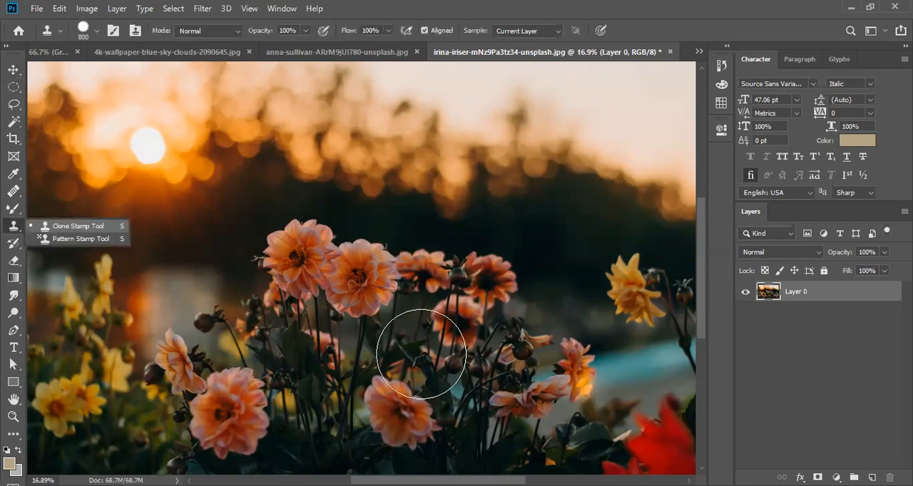
scroll(422, 354, down, 2)
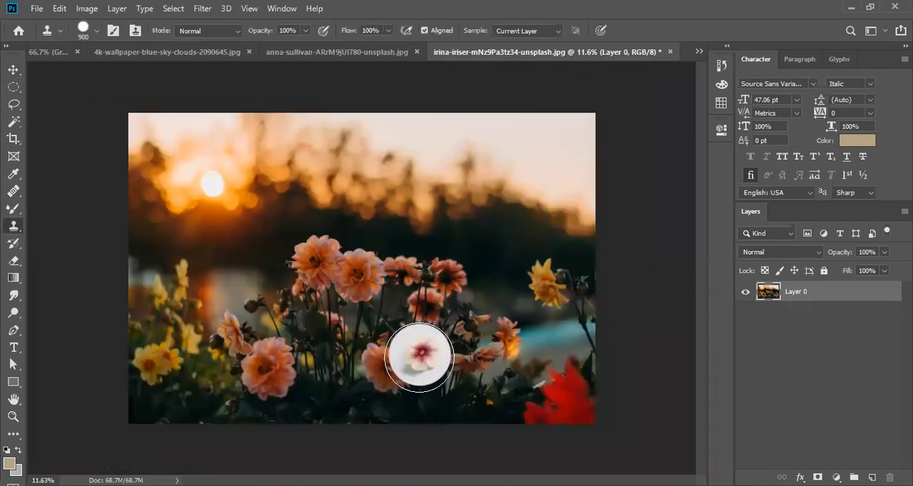
key(bracketright)
key(bracketright)
key(bracketright)
key(bracketright)
key(bracketright)
key(bracketright)
key(bracketright)
key(bracketright)
key(bracketright)
key(bracketright)
key(bracketright)
key(bracketright)
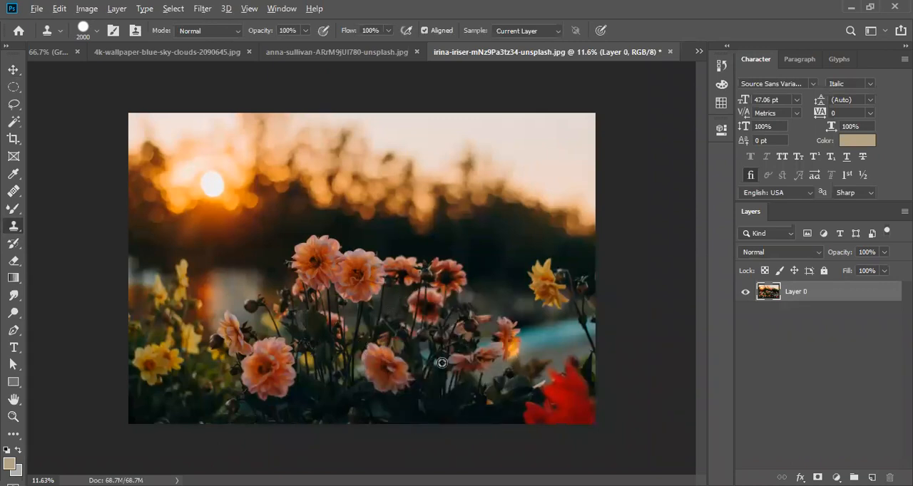
- Try cloning the lower central flower cluster over the sun in the sunset photo, and undo the stamp
alt+click(441, 363)
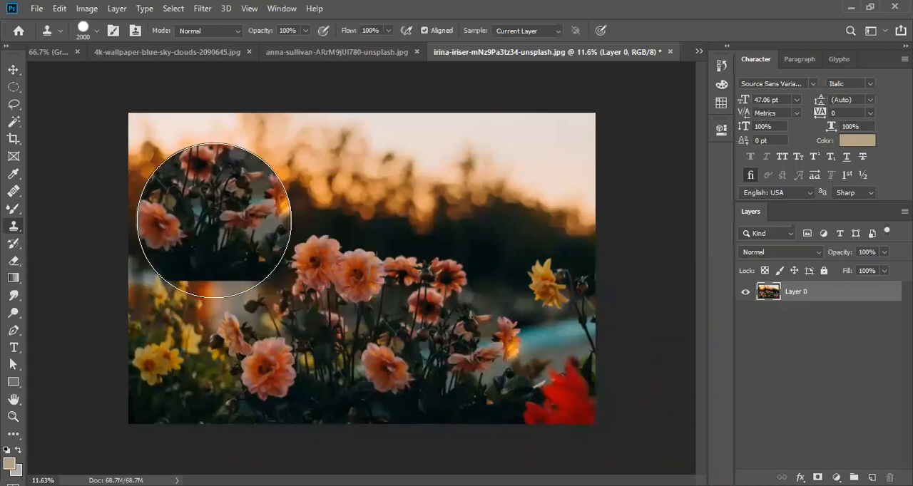
click(214, 220)
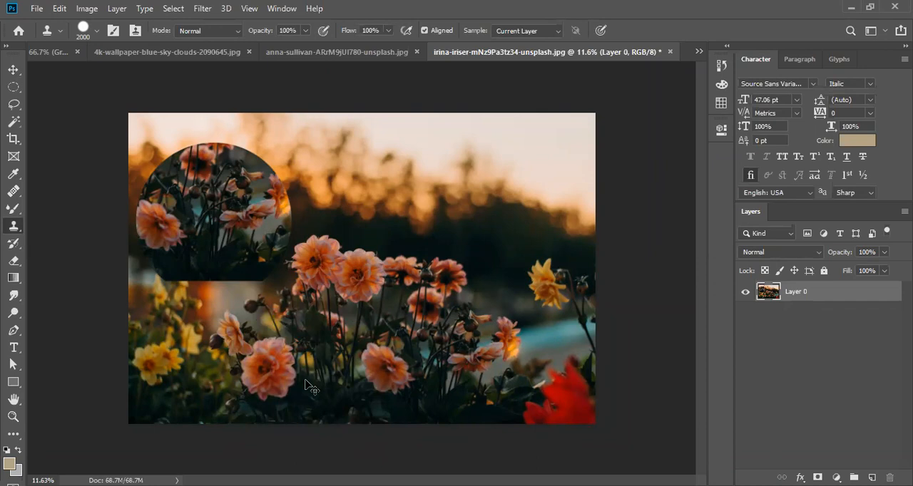
key(ctrl+z)
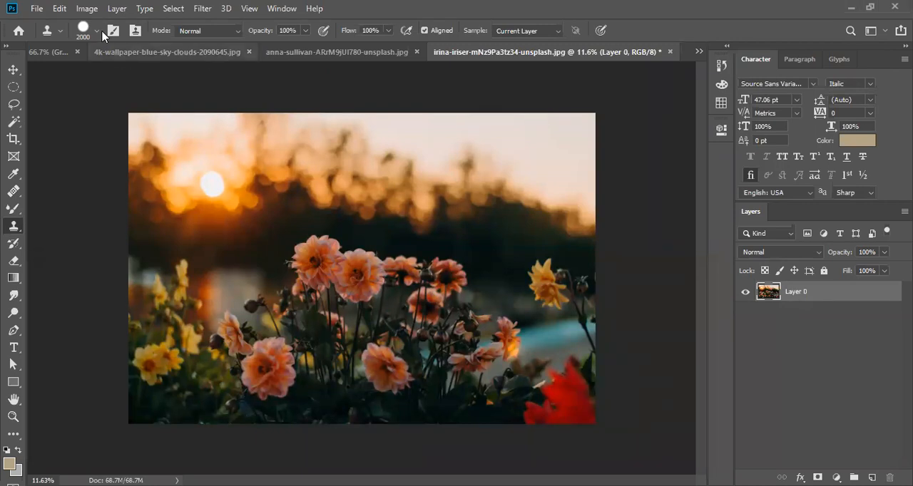
- Create a new document and paste the copied old, damaged portrait photo into it
click(37, 9)
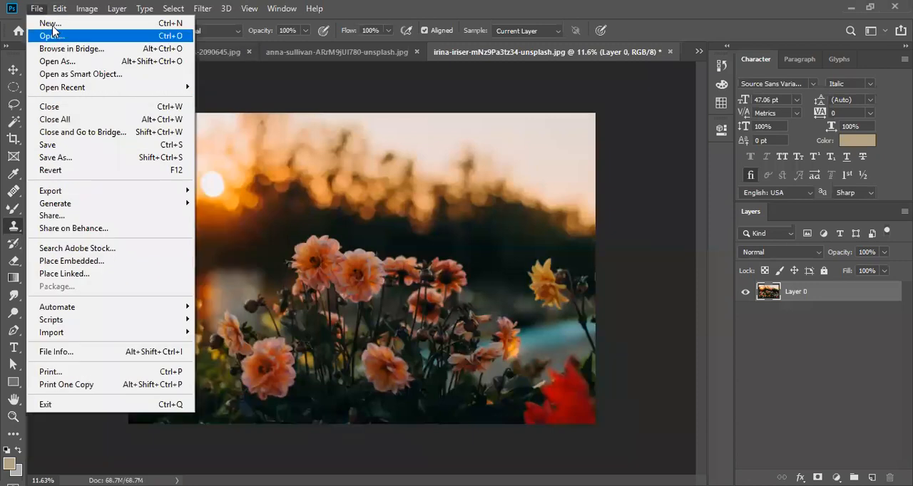
click(52, 24)
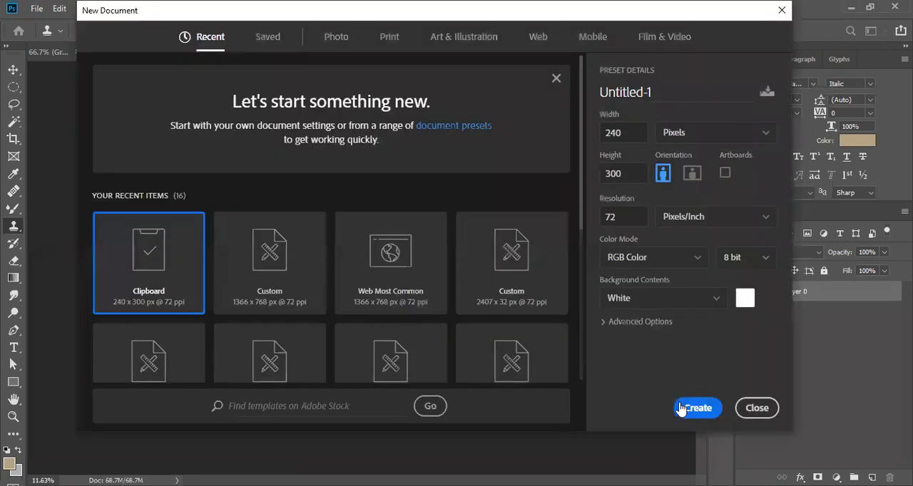
click(682, 408)
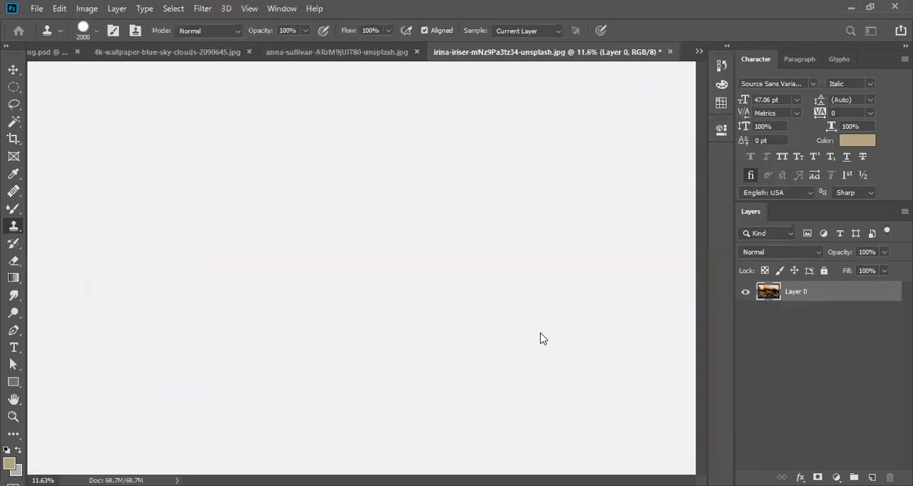
key(ctrl+v)
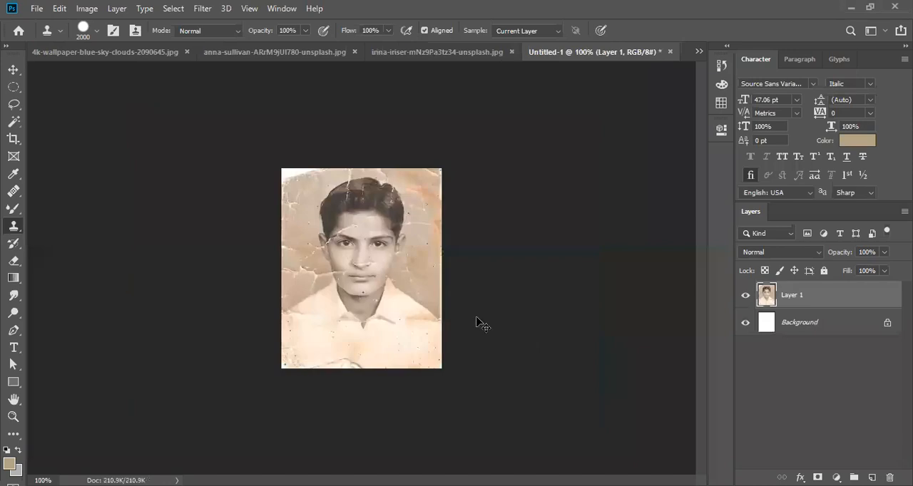
- Switch to the Move tool and examine the cracks and spots on the old portrait up close
ctrl+click(391, 258)
ctrl+click(391, 258)
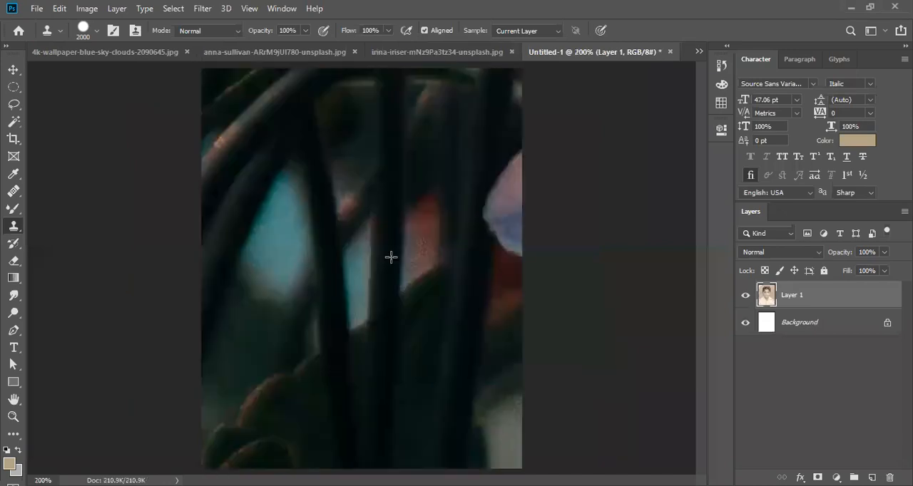
drag(423, 238, 372, 233)
ctrl+click(372, 233)
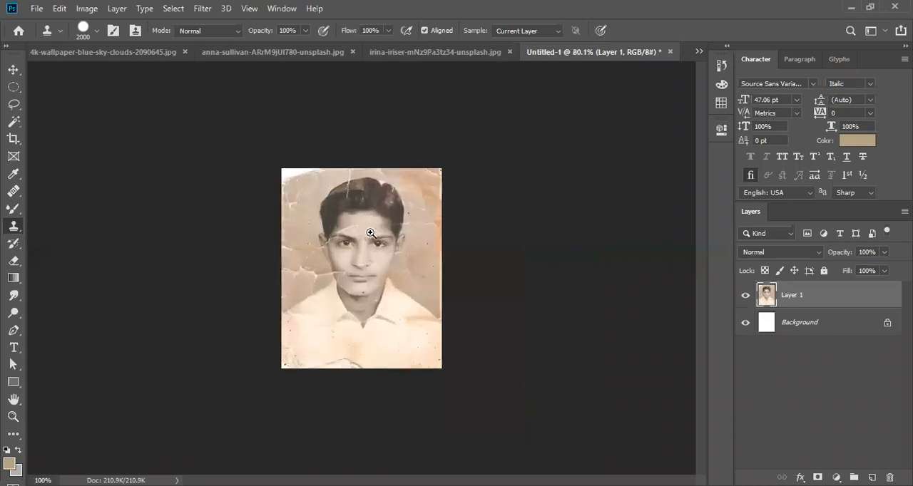
click(12, 71)
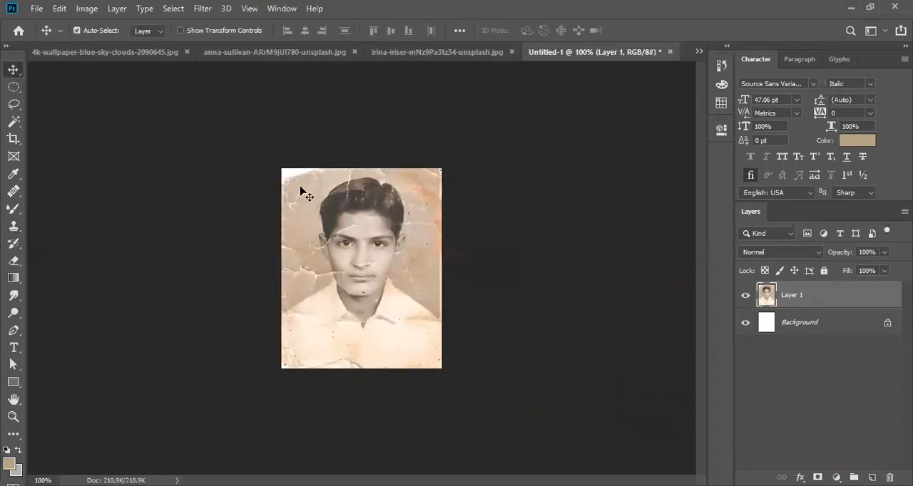
drag(429, 222, 375, 221)
ctrl+click(376, 221)
ctrl+click(376, 222)
ctrl+click(376, 221)
ctrl+click(376, 222)
ctrl+click(378, 223)
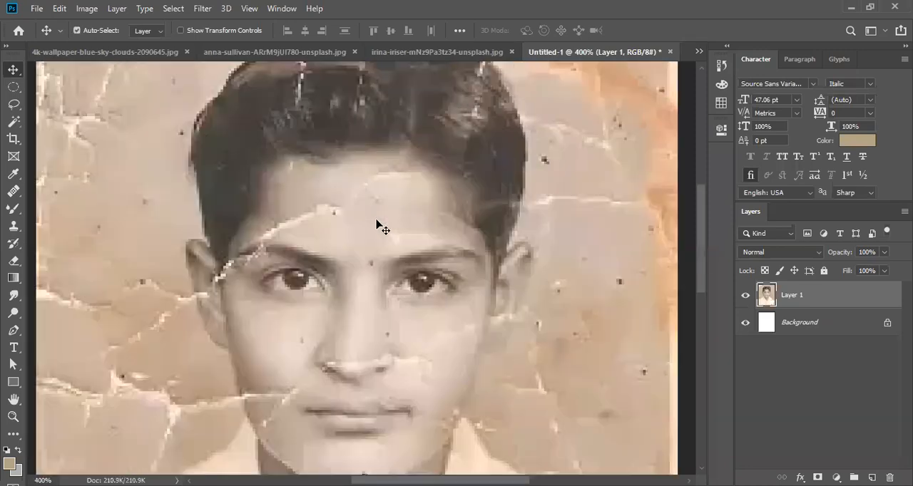
drag(401, 246, 348, 237)
ctrl+click(348, 237)
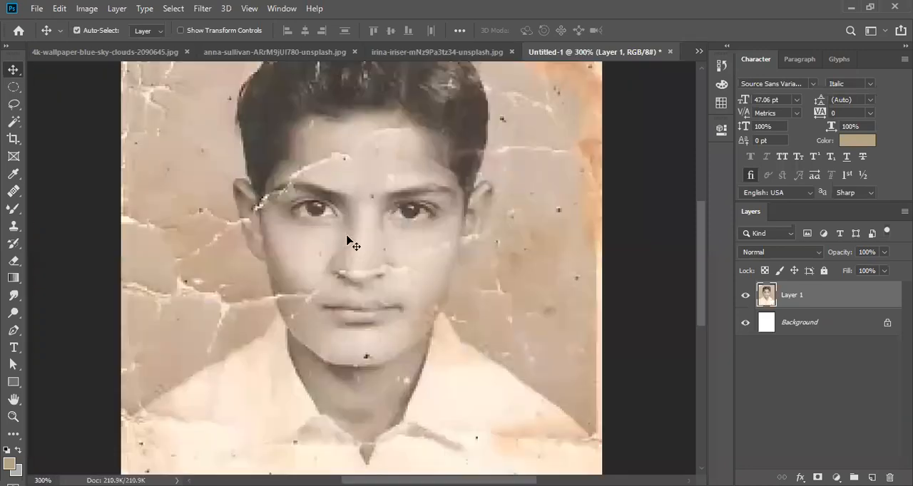
scroll(348, 242, up, 3)
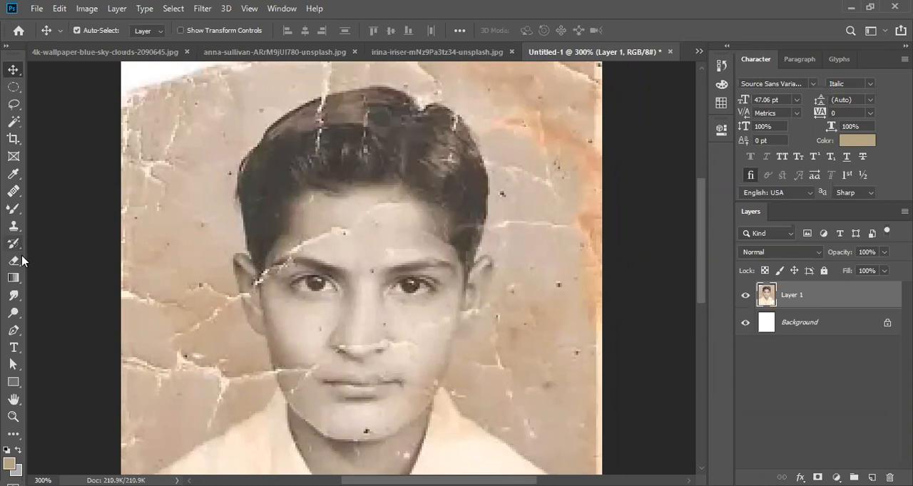
- Activate the Clone Stamp tool on the portrait and reduce its brush to 45 px
click(14, 226)
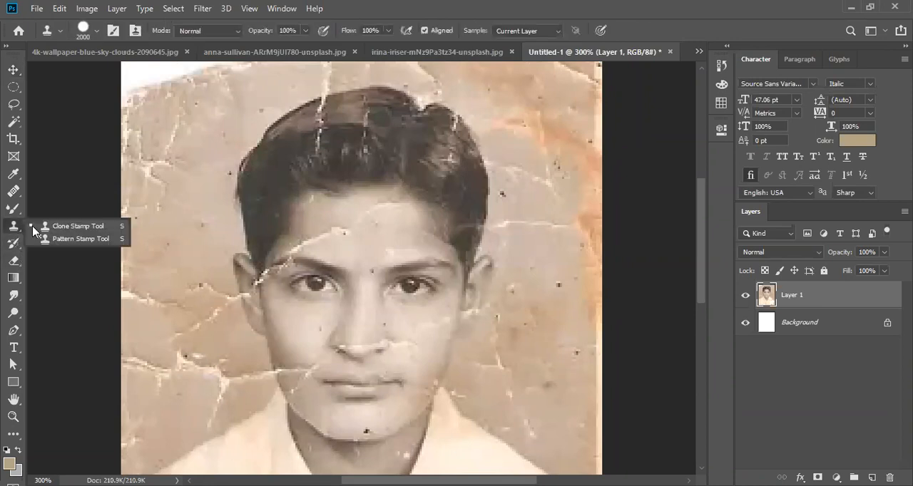
click(54, 229)
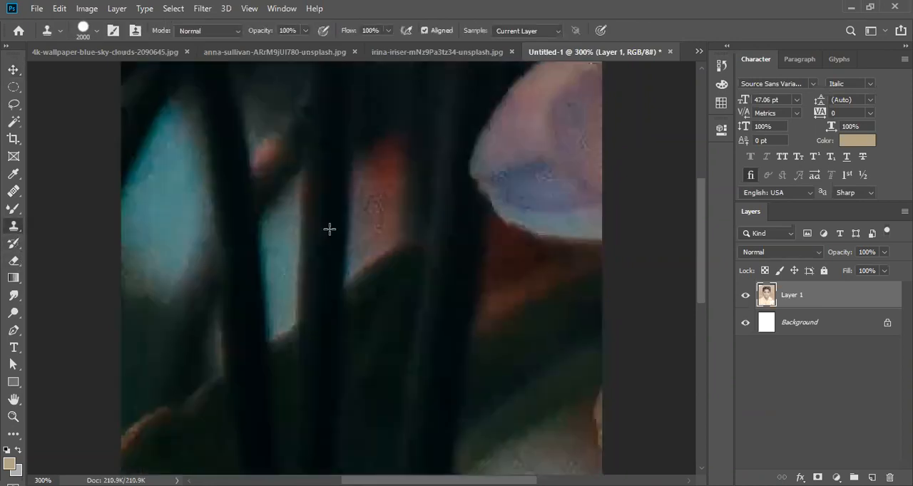
key(bracketleft)
key(bracketleft)
key(bracketleft)
key(bracketleft)
key(bracketleft)
key(bracketleft)
key(bracketleft)
key(bracketleft)
key(bracketleft)
key(bracketleft)
key(bracketleft)
key(bracketleft)
key(bracketleft)
key(bracketleft)
key(bracketleft)
key(bracketleft)
key(bracketleft)
key(bracketleft)
key(bracketleft)
key(bracketleft)
key(bracketleft)
key(bracketleft)
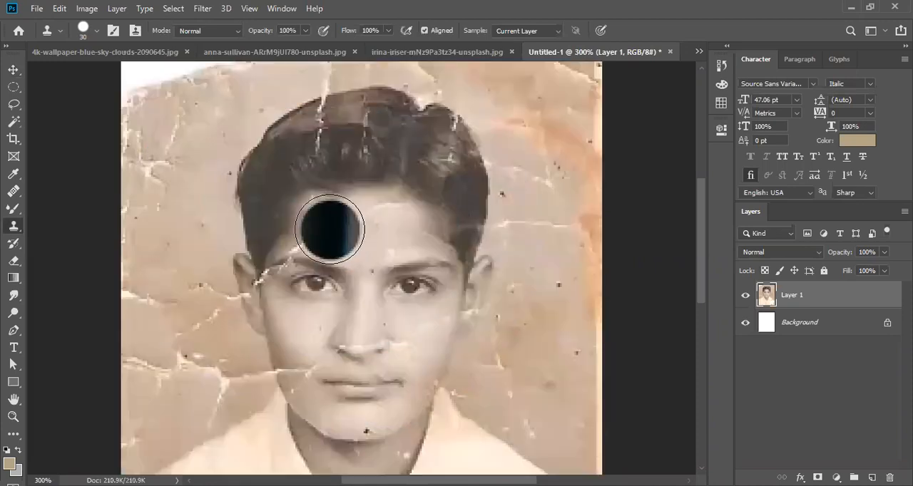
key(bracketright)
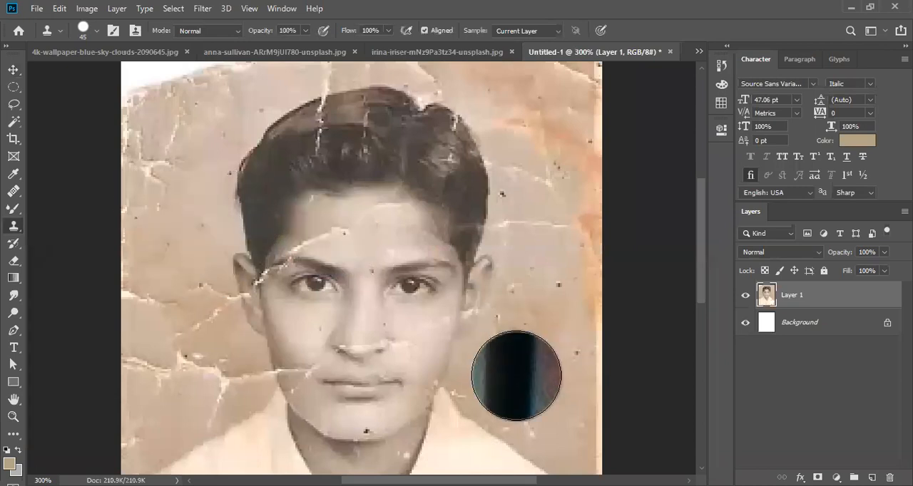
- Crop the damaged lower strip off the portrait, leaving a height of about 266 px
scroll(461, 382, down, 4)
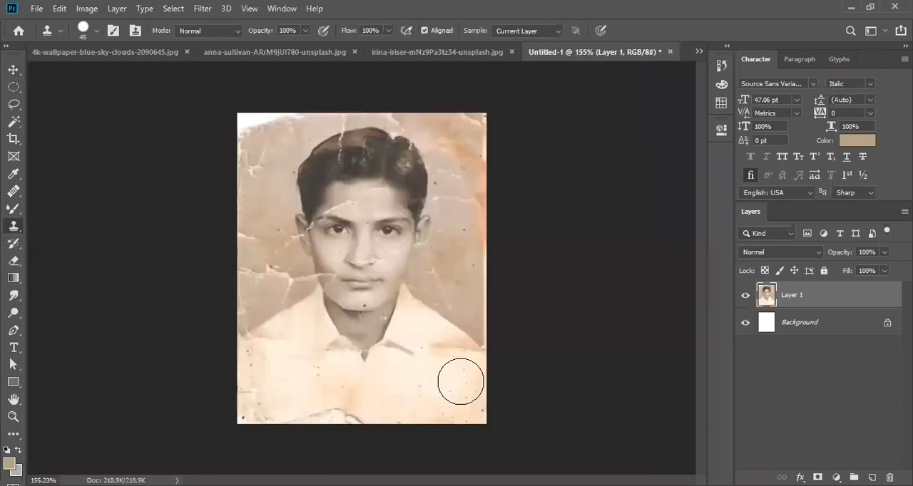
scroll(355, 420, up, 2)
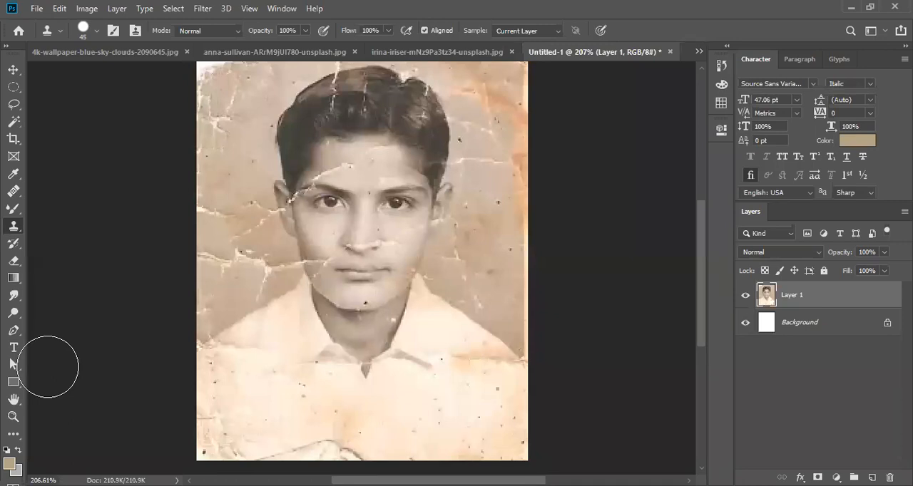
key(c)
drag(357, 458, 359, 434)
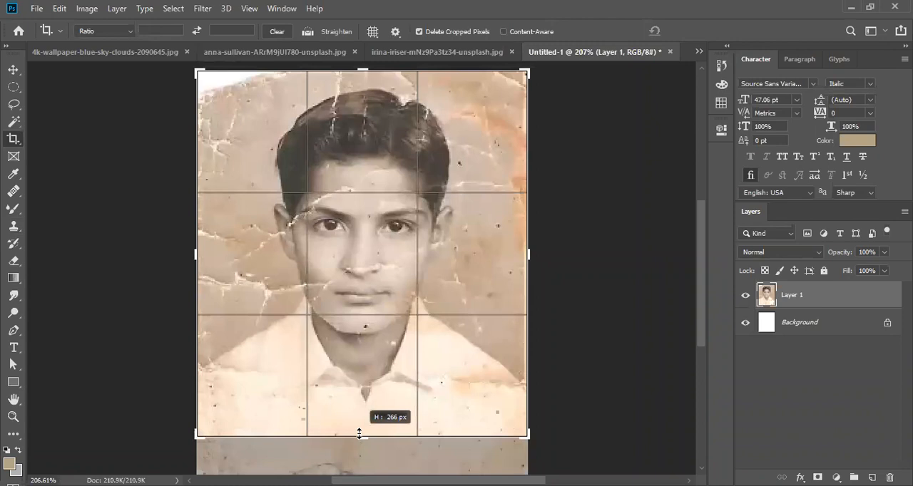
drag(358, 433, 359, 433)
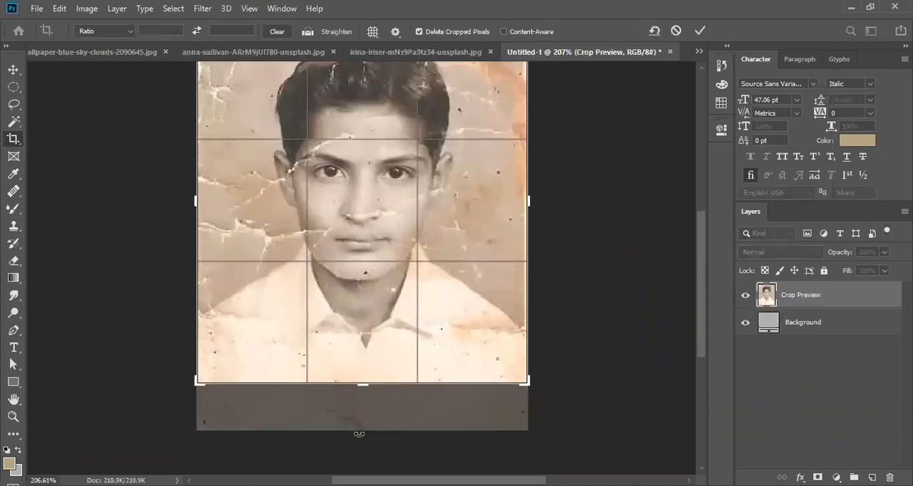
key(Return)
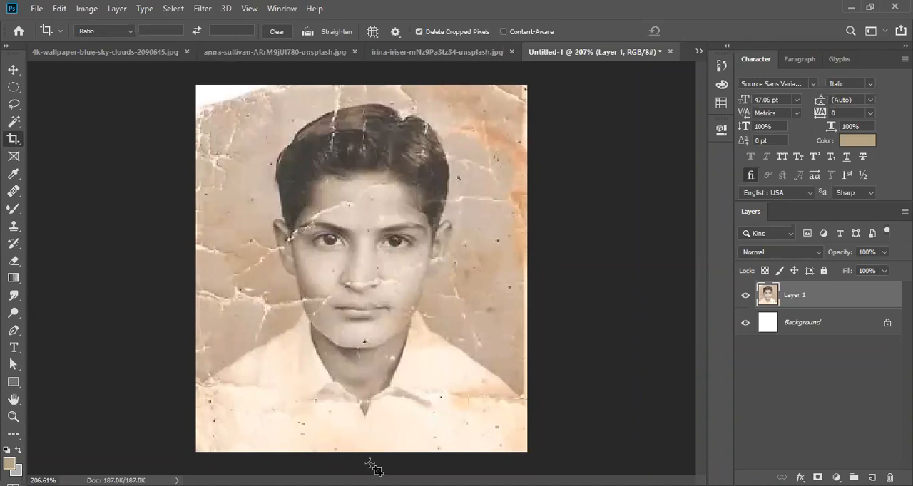
- Clone clean skin over the inner end of the forehead crack using a 10 px Clone Stamp brush
scroll(366, 318, up, 3)
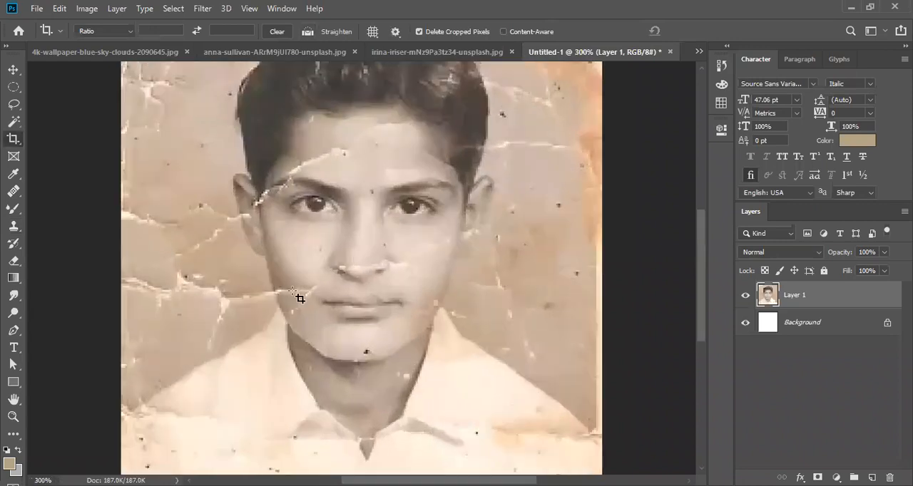
scroll(331, 182, up, 3)
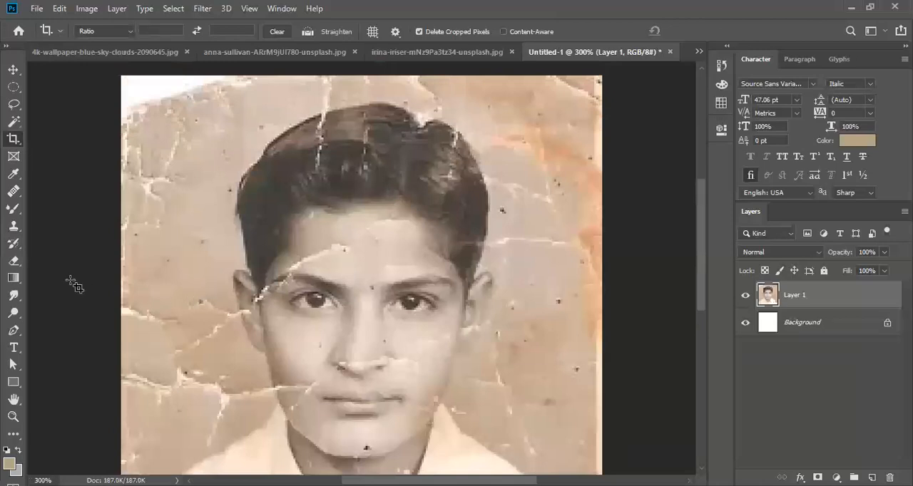
click(15, 229)
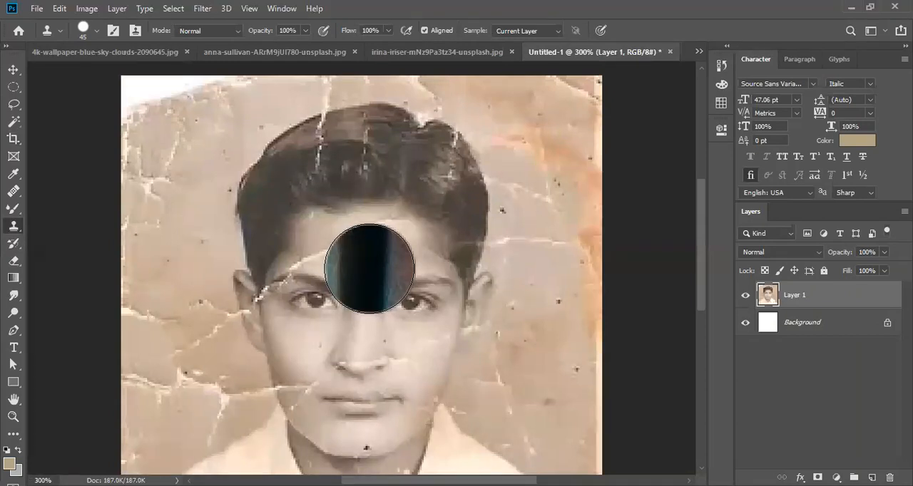
scroll(367, 268, up, 2)
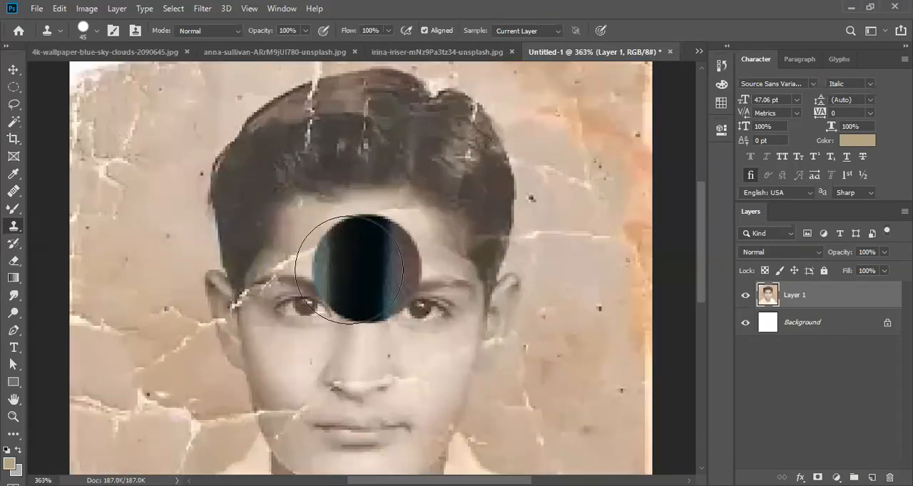
scroll(365, 268, up, 1)
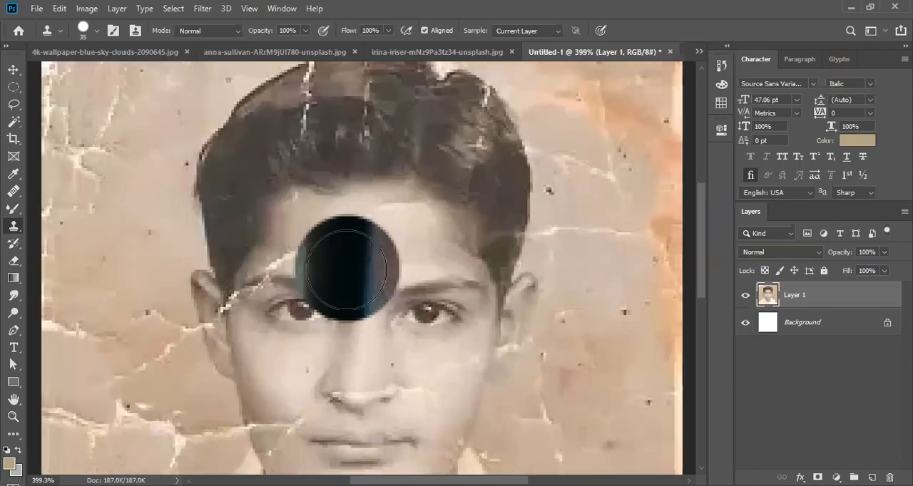
key(bracketleft)
key(bracketleft)
key(bracketleft)
key(bracketleft)
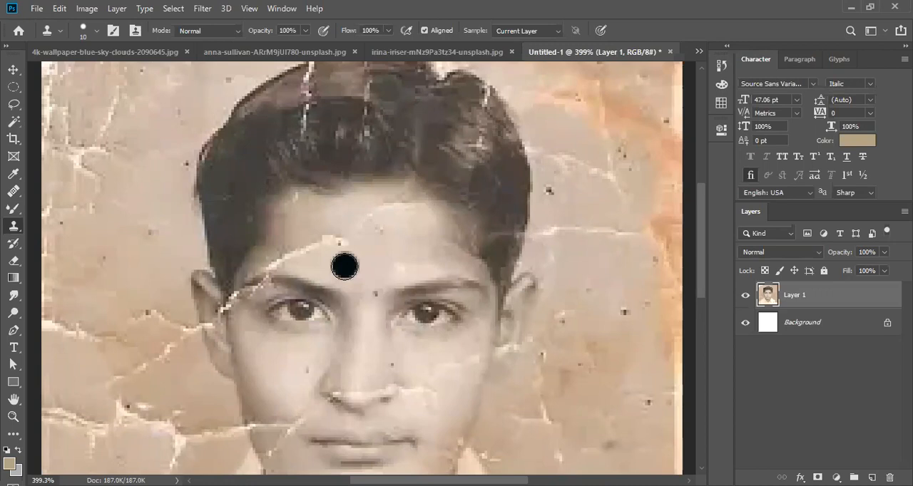
alt+click(343, 263)
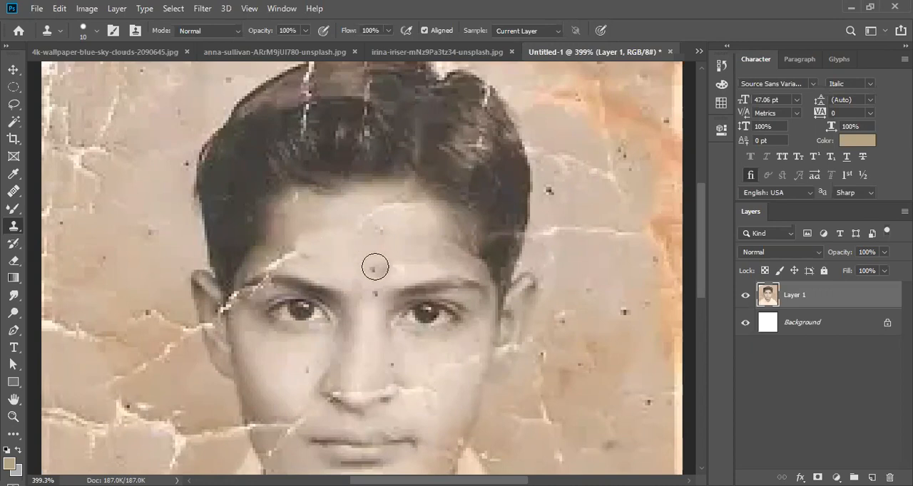
- Clone clean cheek skin over the crack beside the mouth's left corner, and undo the last stroke
scroll(320, 255, up, 3)
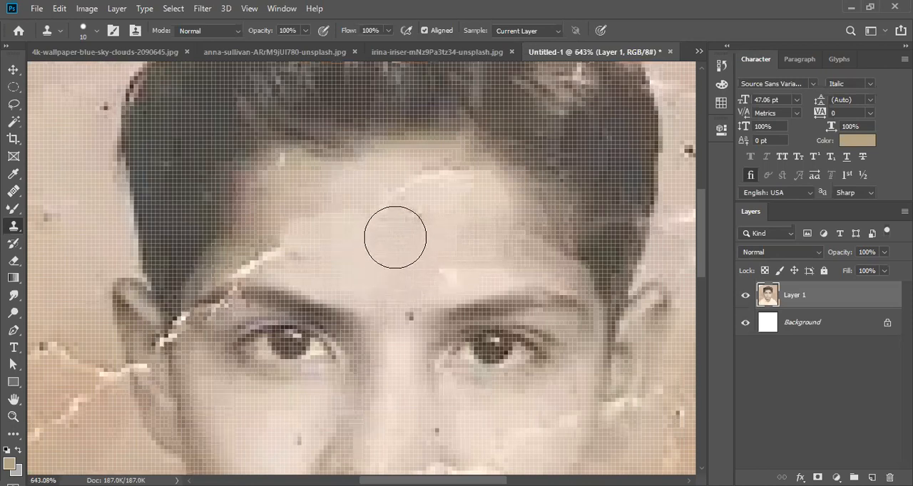
scroll(395, 237, up, 4)
scroll(395, 238, down, 5)
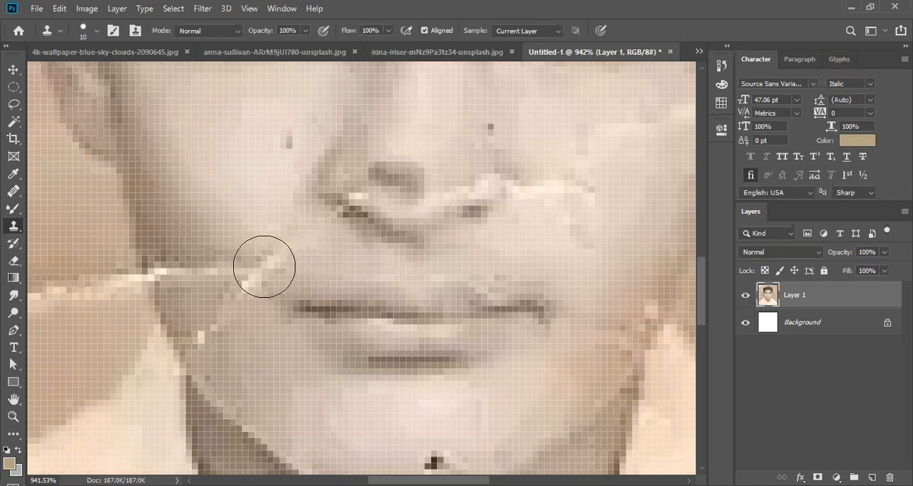
drag(263, 267, 243, 273)
mouse_move(218, 309)
mouse_down()
mouse_move(206, 274)
mouse_move(287, 249)
mouse_move(289, 299)
mouse_move(307, 324)
mouse_move(287, 305)
mouse_move(271, 308)
mouse_up()
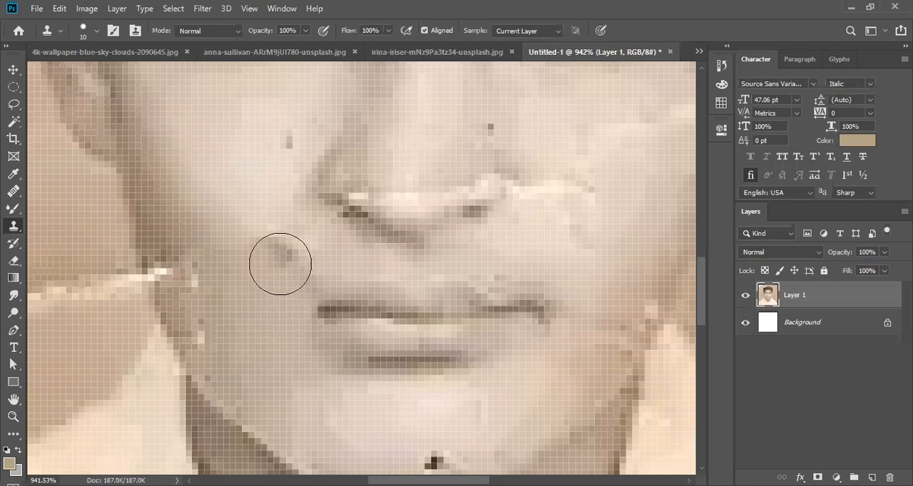
key(ctrl+z)
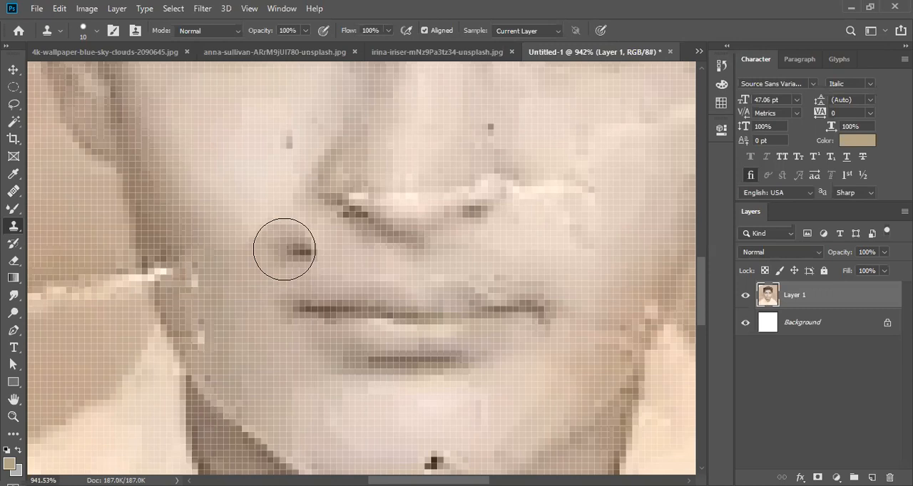
- Use the Patch tool to repair the forehead crack above the left eyebrow with clean forehead skin, and deselect
scroll(284, 249, up, 3)
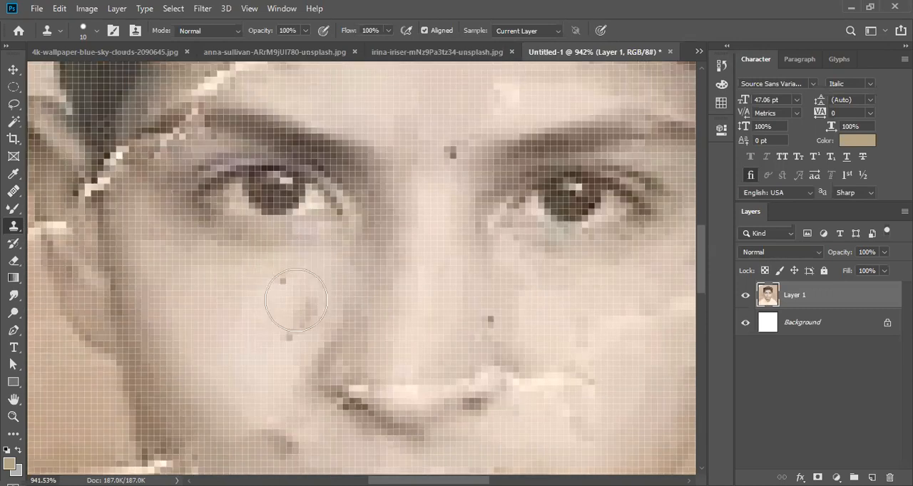
scroll(296, 300, up, 3)
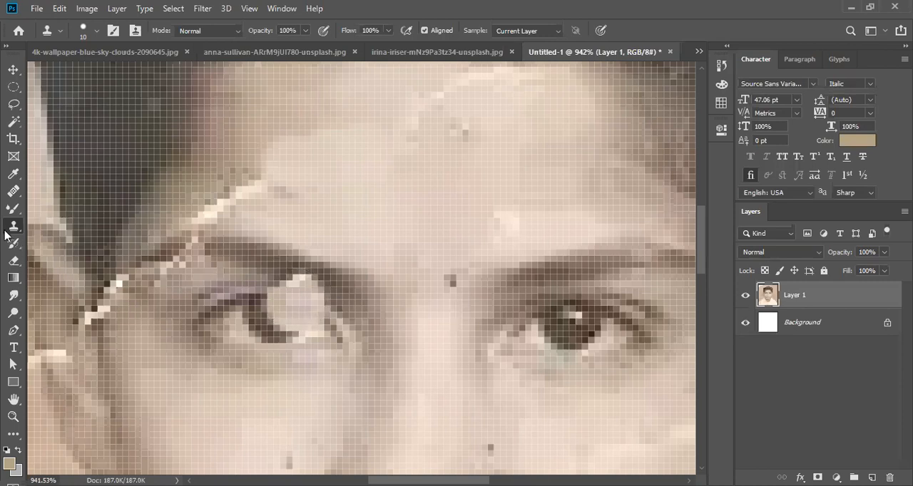
scroll(16, 203, down, 4)
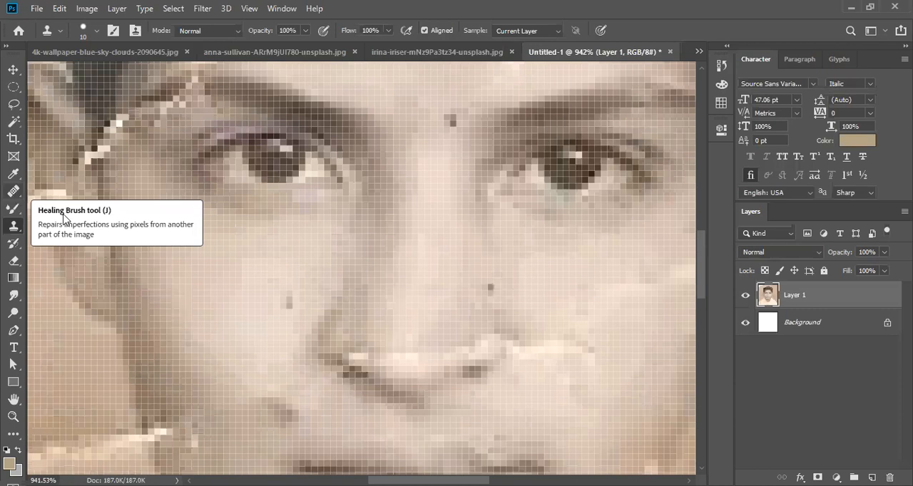
right_click(14, 192)
click(67, 217)
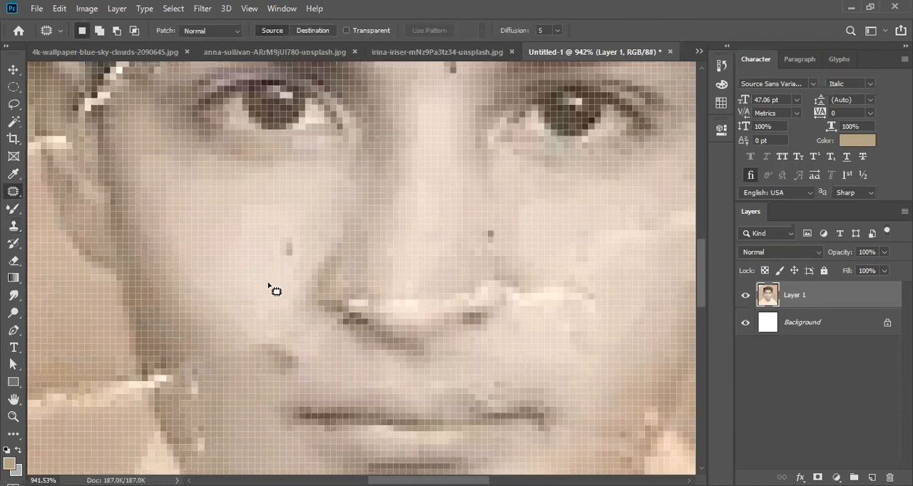
scroll(267, 300, down, 1)
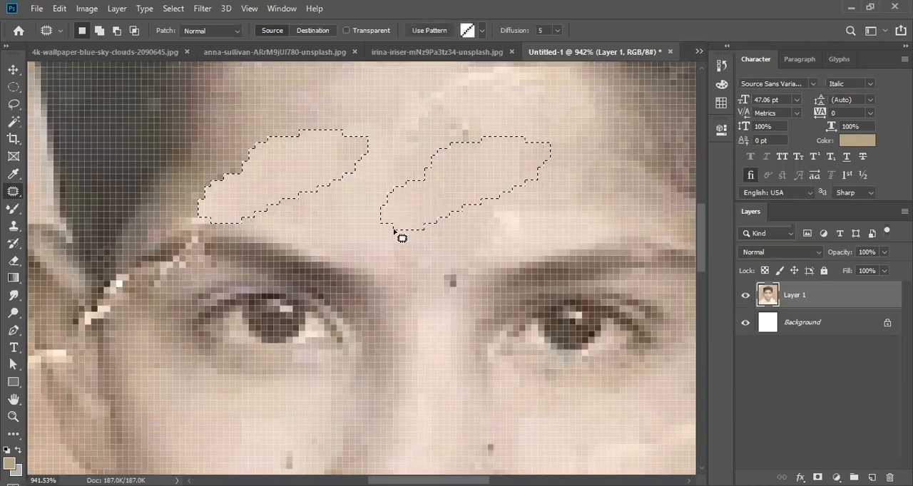
key(ctrl+d)
- Heal part of the crack at the left eyebrow's outer end with the Spot Healing Brush at 5 px
right_click(14, 191)
click(71, 190)
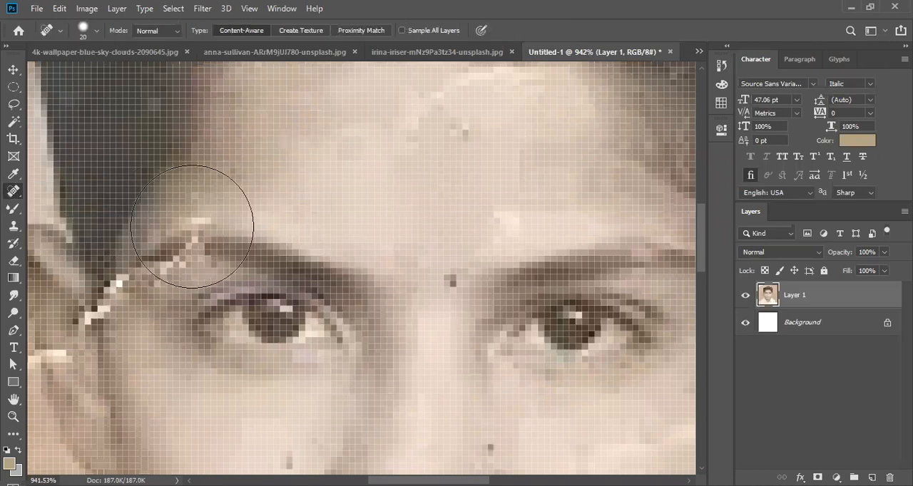
key(bracketleft)
key(bracketleft)
key(bracketleft)
key(bracketleft)
key(bracketleft)
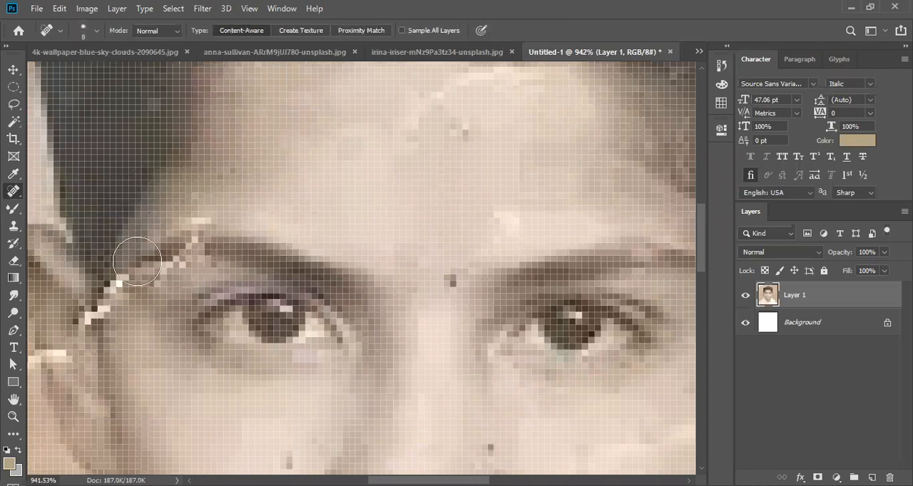
scroll(132, 265, down, 1)
key(bracketleft)
key(bracketleft)
click(116, 252)
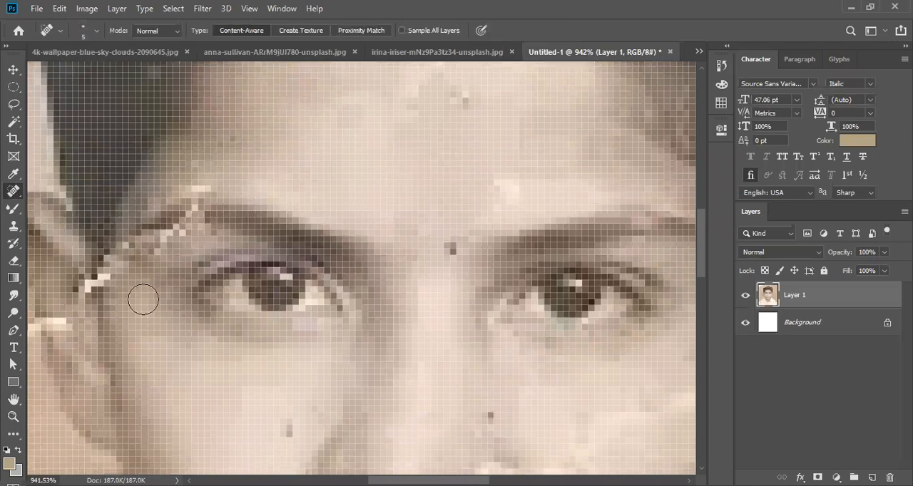
scroll(120, 237, down, 1)
scroll(175, 313, down, 1)
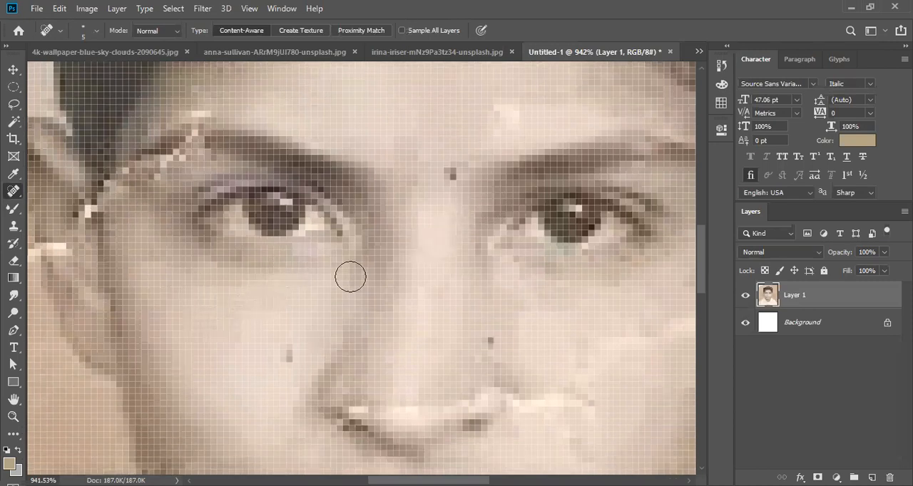
- Clone clean background over the outer part of the crack left of the ear using a 15 px Clone Stamp brush
scroll(194, 344, down, 4)
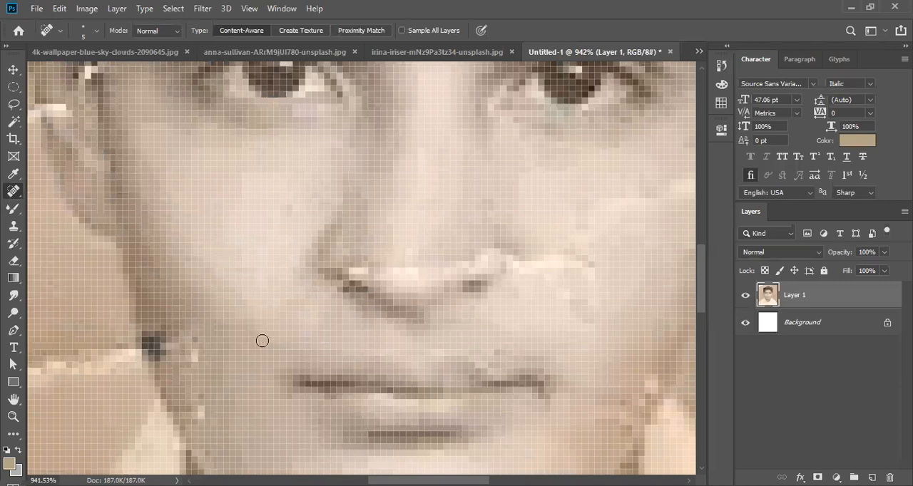
scroll(262, 341, down, 6)
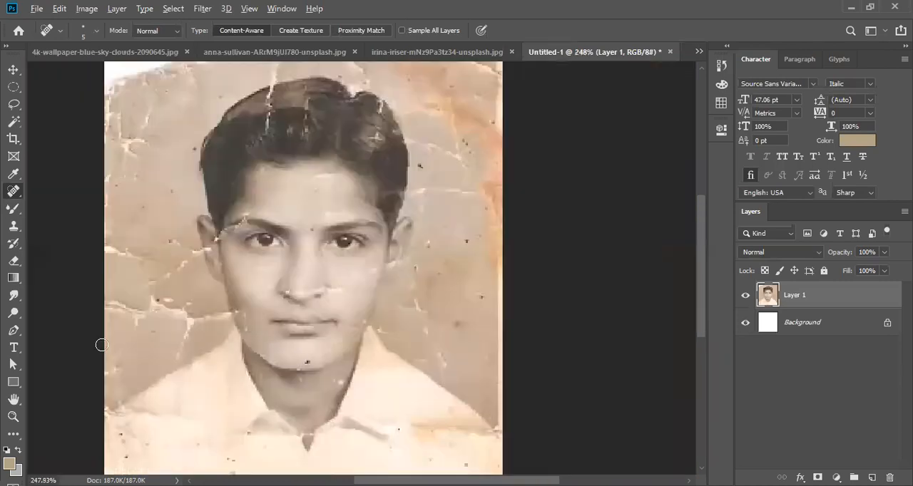
scroll(101, 346, up, 2)
scroll(38, 247, up, 2)
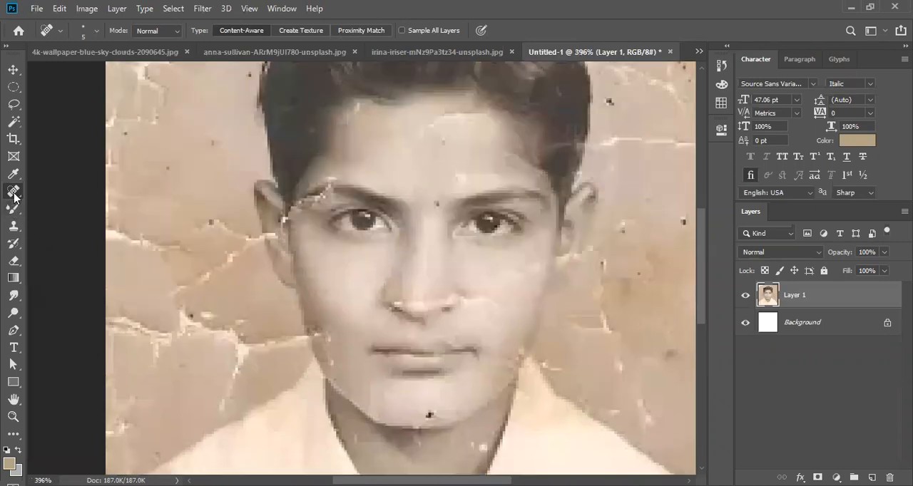
click(14, 228)
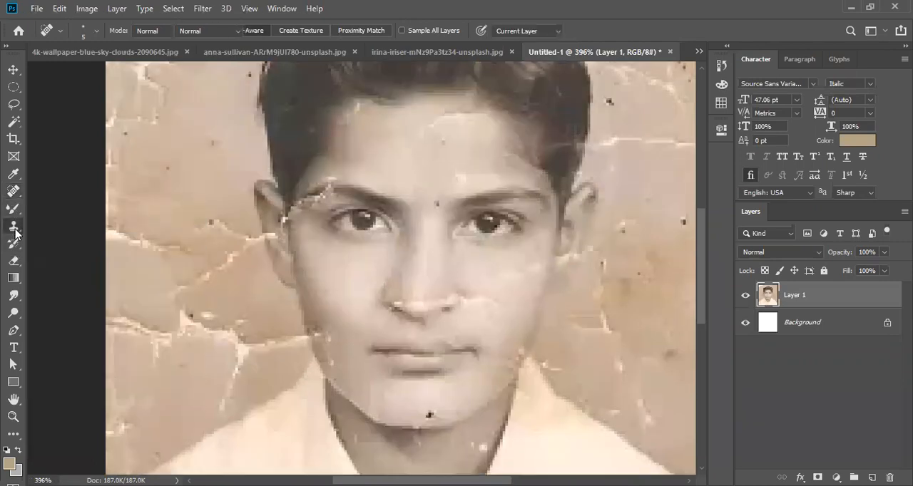
click(14, 230)
click(62, 228)
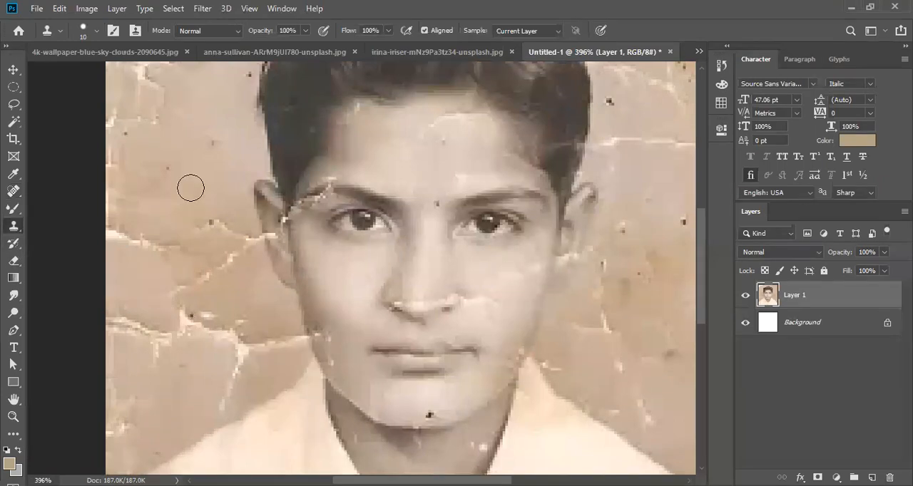
key(bracketright)
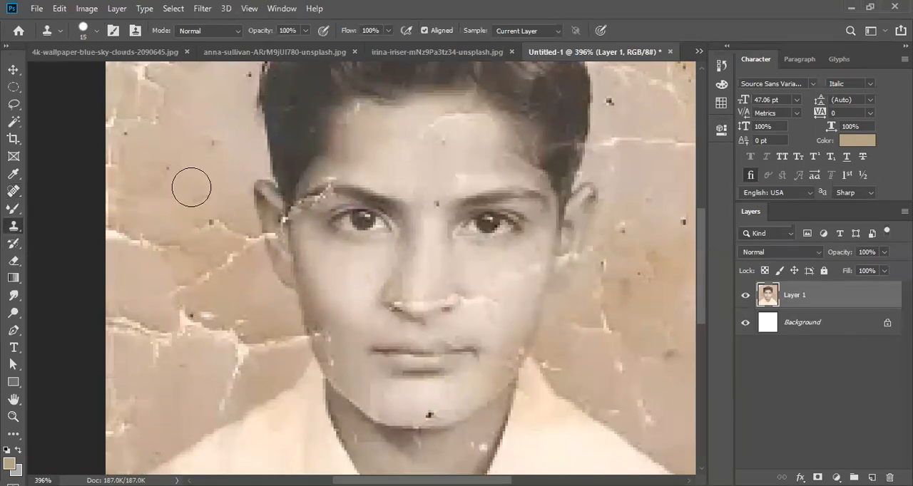
mouse_move(153, 244)
mouse_down()
mouse_move(125, 237)
mouse_move(161, 242)
mouse_move(206, 230)
mouse_up()
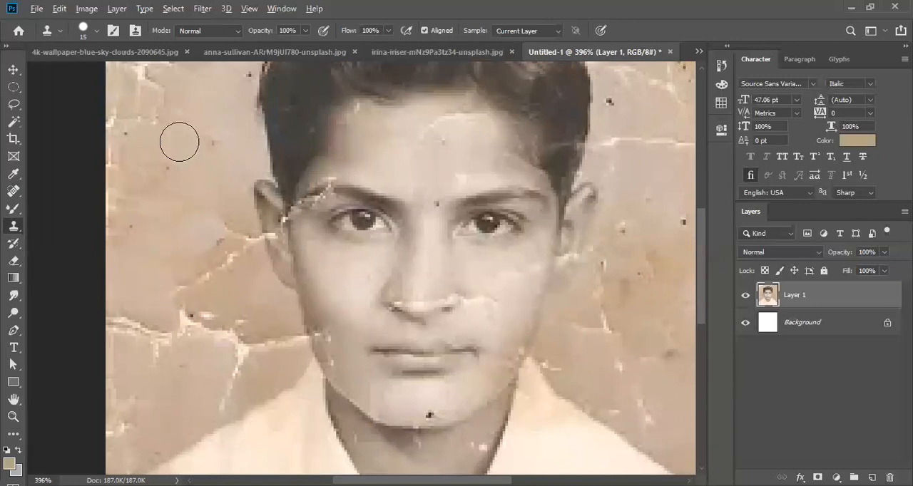
- Duplicate Layer 1 and clone clean background over the torn white upper-left corner of the portrait on the copy
scroll(176, 151, up, 4)
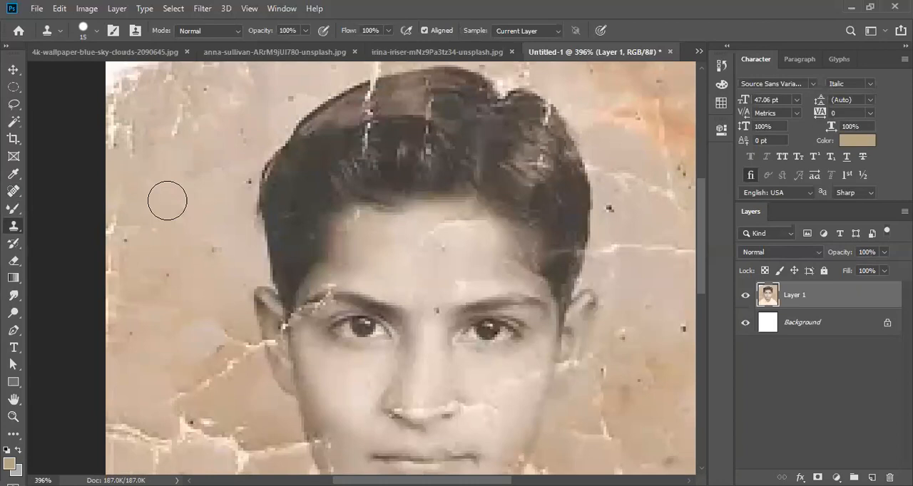
key(ctrl+j)
scroll(152, 203, up, 2)
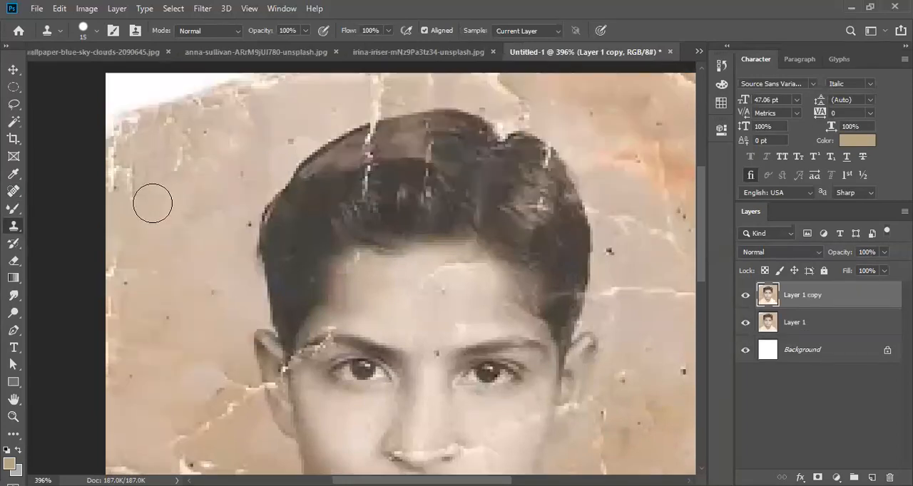
alt+click(151, 203)
mouse_move(122, 167)
mouse_down()
mouse_move(122, 149)
mouse_move(173, 173)
mouse_move(188, 147)
mouse_move(183, 116)
mouse_move(125, 129)
mouse_move(169, 116)
mouse_move(173, 98)
mouse_move(154, 85)
mouse_move(114, 106)
mouse_move(114, 86)
mouse_move(131, 102)
mouse_move(176, 102)
mouse_move(187, 87)
mouse_move(216, 93)
mouse_move(307, 75)
mouse_up()
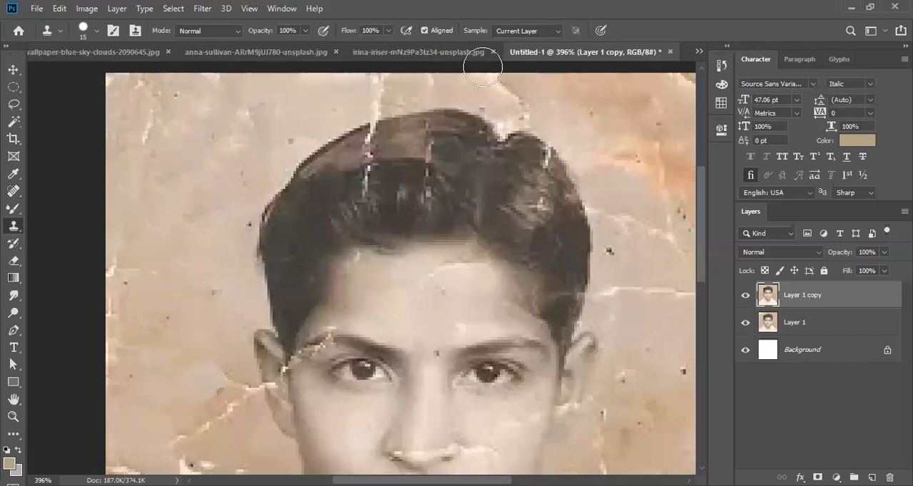
click(691, 87)
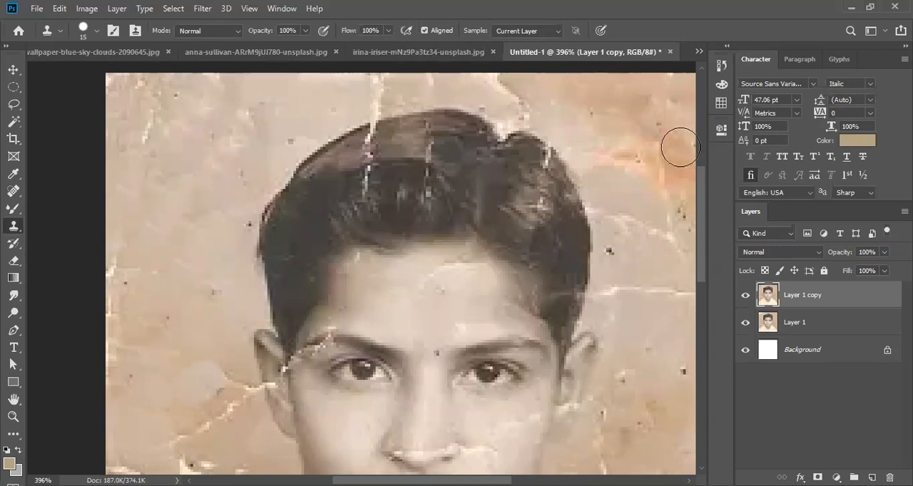
- Clone clean background over the branching vertical cracks above the portrait's left shoulder
scroll(664, 252, down, 5)
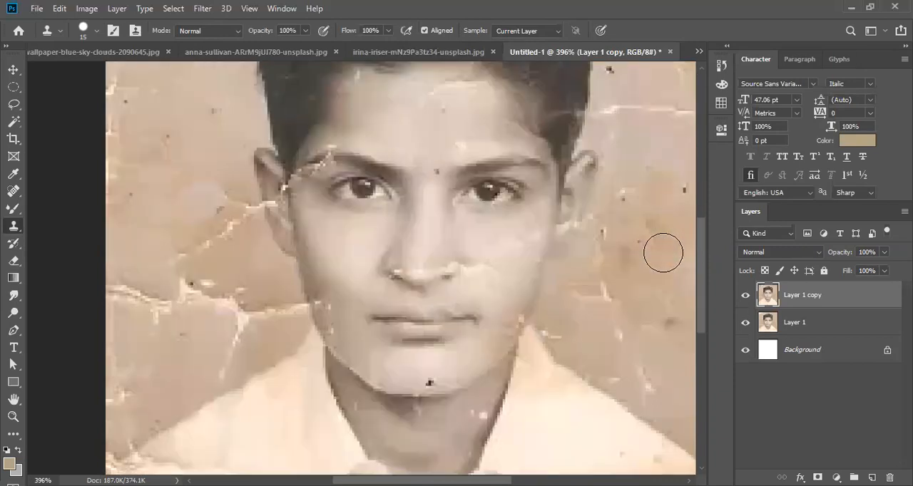
scroll(171, 228, down, 4)
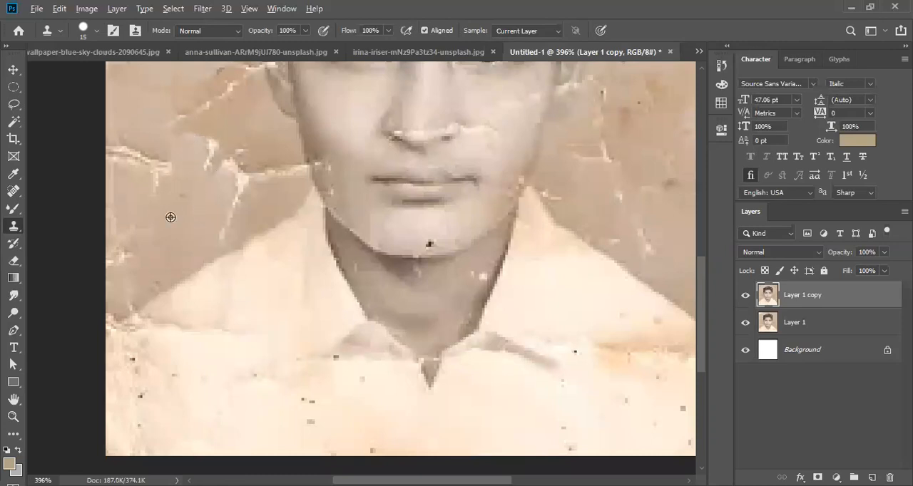
mouse_move(206, 158)
mouse_down()
mouse_move(237, 172)
mouse_move(244, 194)
mouse_up()
alt+click(195, 206)
mouse_move(183, 221)
mouse_down()
mouse_move(218, 220)
mouse_move(233, 205)
mouse_up()
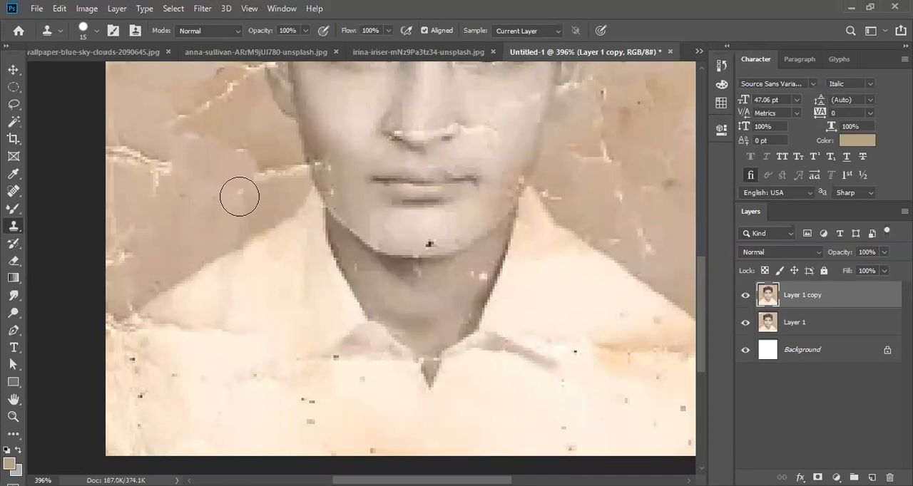
- Clone clean background over the remaining cracks left of the cheek and the white marks along the portrait's lower-left edge
mouse_move(170, 181)
mouse_down()
mouse_move(115, 158)
mouse_move(146, 155)
mouse_move(226, 92)
mouse_up()
mouse_move(130, 246)
mouse_down()
mouse_move(118, 265)
mouse_move(126, 209)
mouse_up()
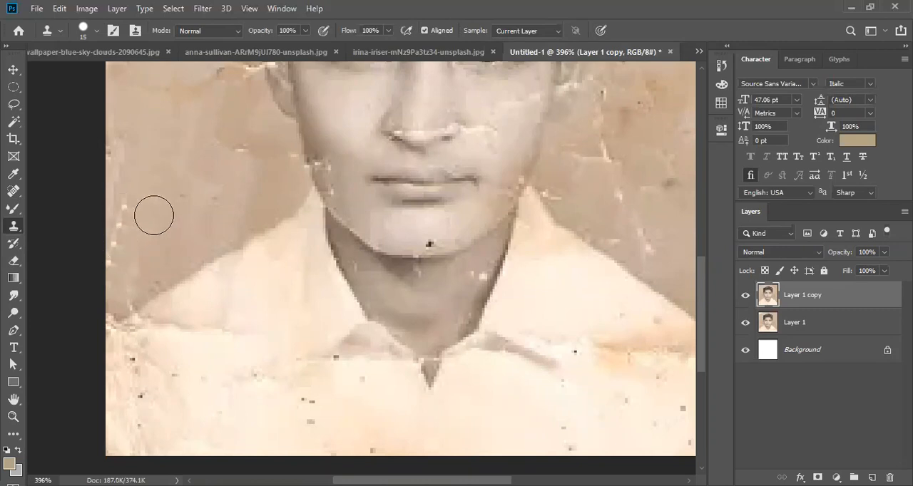
alt+click(161, 239)
mouse_move(126, 245)
mouse_down()
mouse_move(111, 261)
mouse_move(124, 208)
mouse_move(115, 164)
mouse_up()
- Clone clean background over the marks along the portrait's left edge and the crack just outside the left ear
scroll(161, 237, up, 1)
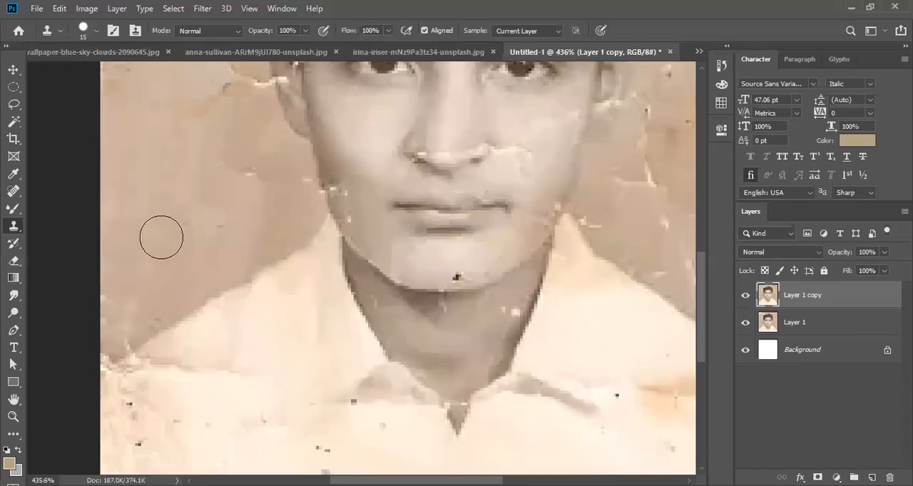
scroll(161, 236, up, 5)
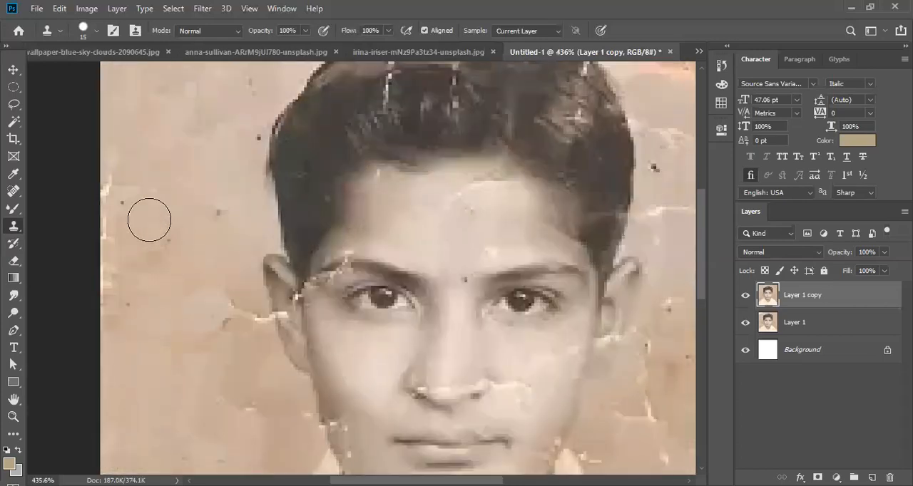
alt+click(149, 219)
mouse_move(122, 265)
mouse_down()
mouse_move(111, 292)
mouse_move(116, 195)
mouse_move(130, 198)
mouse_up()
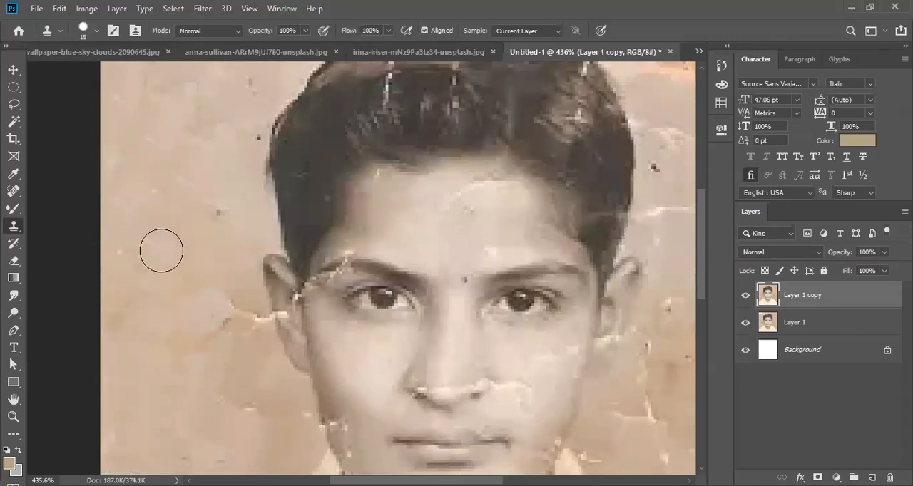
drag(224, 315, 245, 330)
click(233, 303)
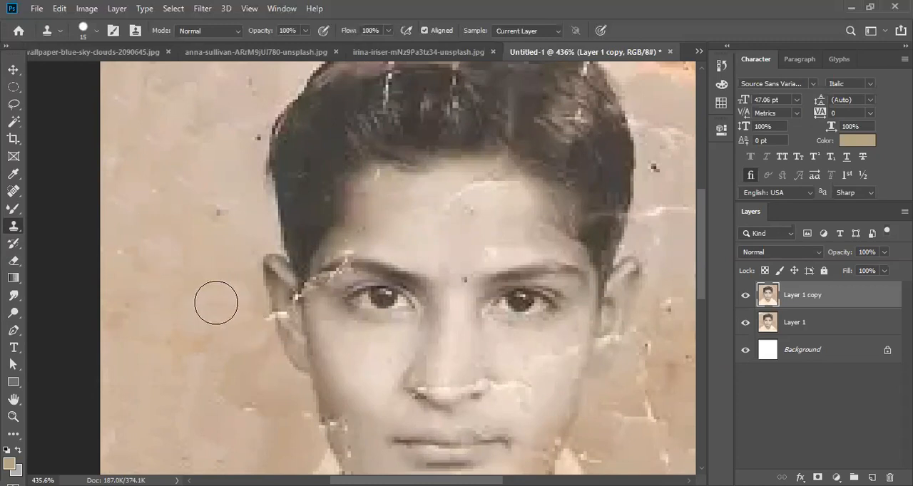
- Clone clean background over the remaining blemishes in the portrait's upper-left corner
scroll(218, 335, up, 3)
scroll(174, 254, up, 1)
mouse_move(149, 173)
mouse_down()
mouse_move(145, 112)
mouse_move(116, 101)
mouse_move(155, 112)
mouse_move(216, 96)
mouse_up()
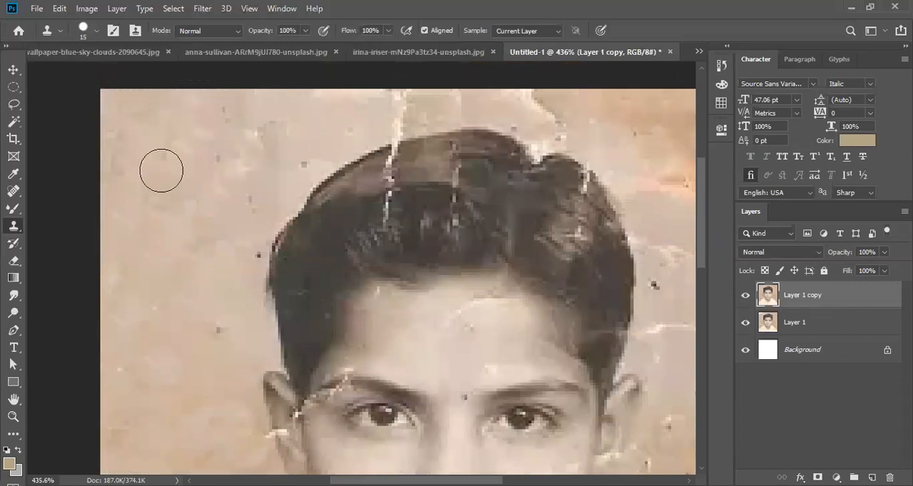
- Clone clean background over the crack between the right cheek and the portrait's right edge
scroll(137, 202, down, 2)
scroll(198, 328, down, 1)
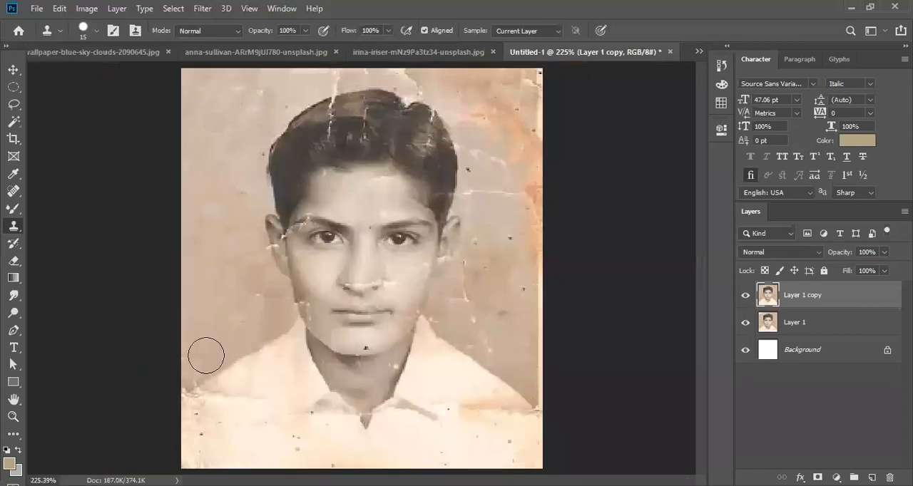
scroll(206, 355, up, 3)
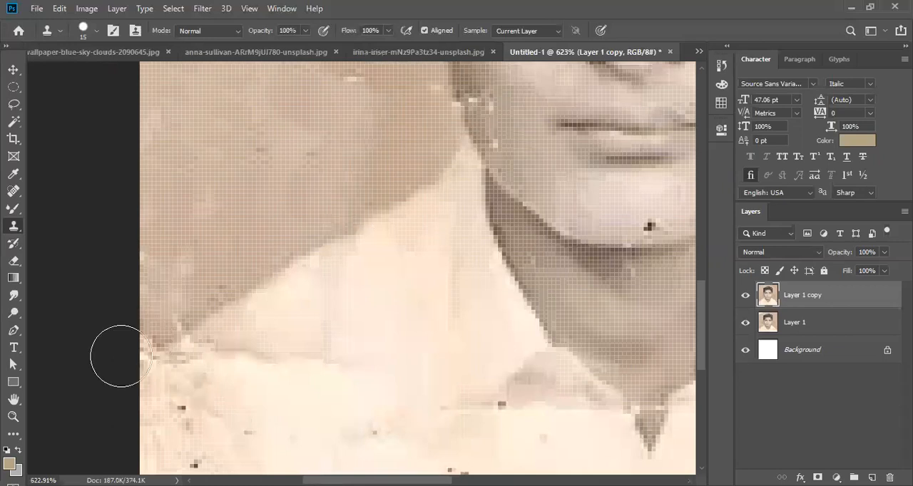
scroll(126, 367, down, 5)
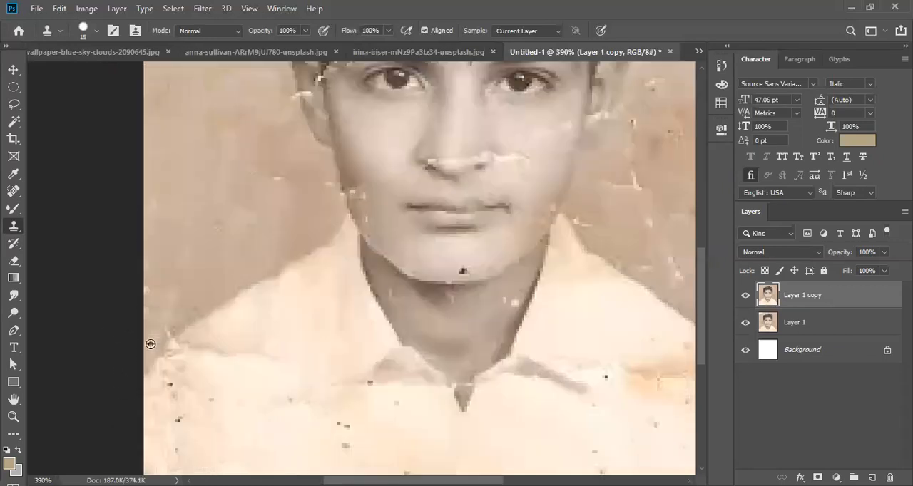
scroll(406, 339, up, 2)
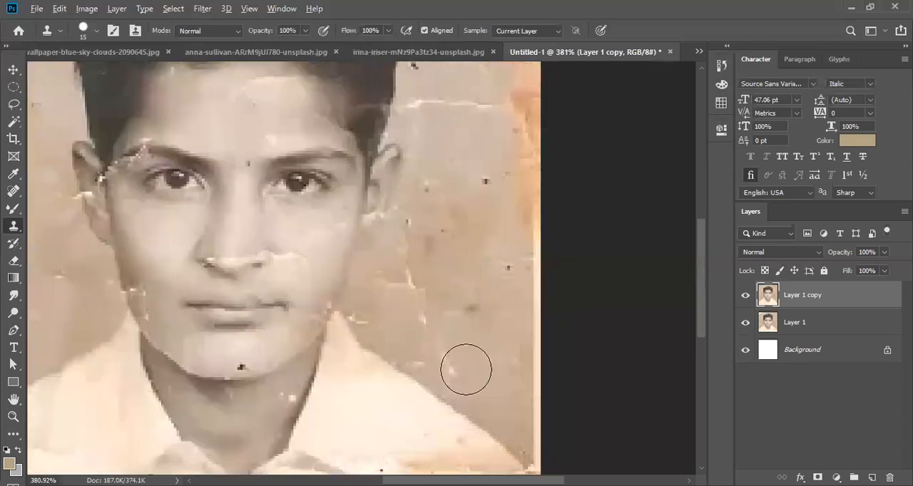
scroll(465, 367, up, 2)
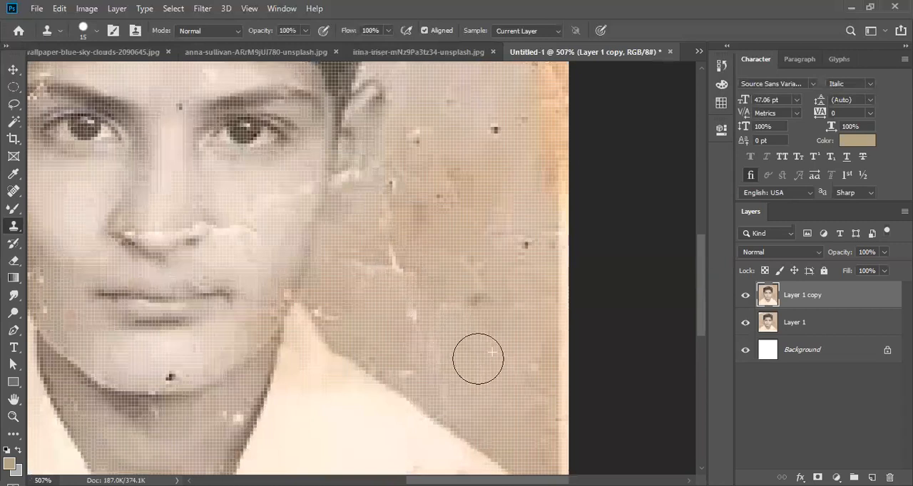
click(392, 266)
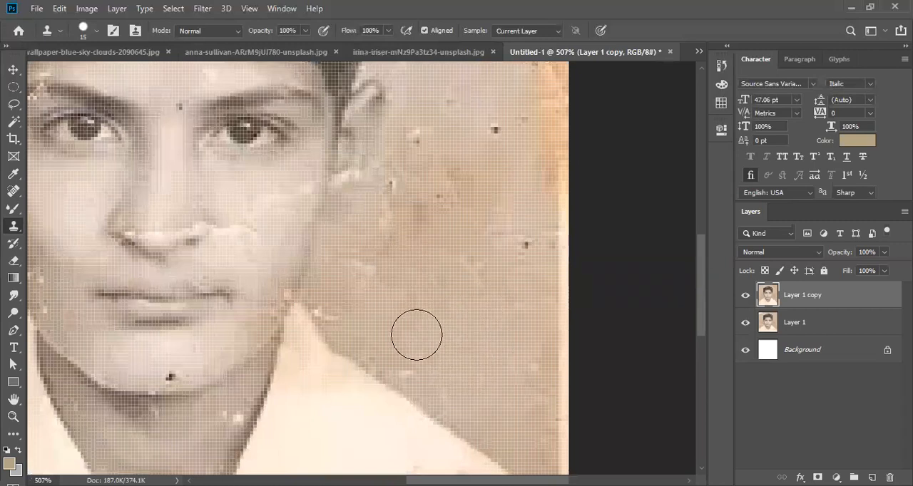
- Clone clean background over the dark spots and crack remnants below and beside the right ear
scroll(417, 335, up, 3)
click(394, 293)
alt+click(421, 357)
click(446, 305)
click(515, 342)
click(494, 228)
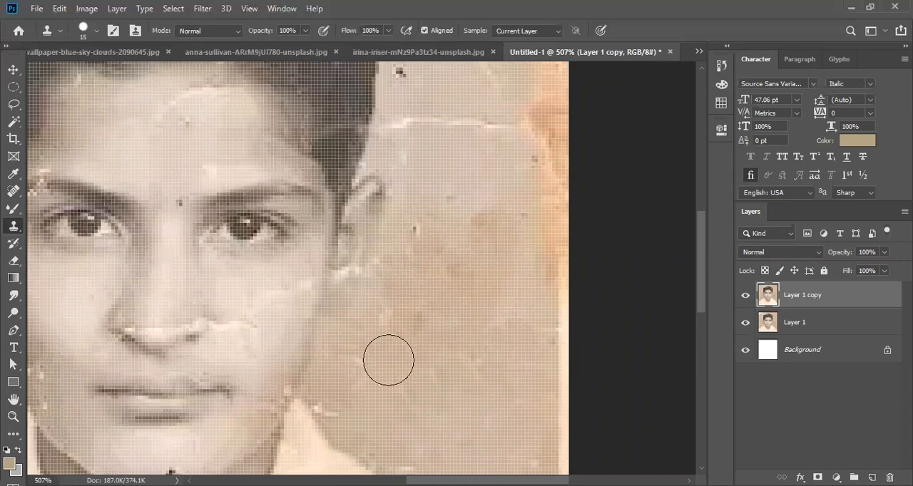
- Clone clean background over the horizontal and curved cracks and the dark spot beside the hair's right side
scroll(378, 342, down, 1)
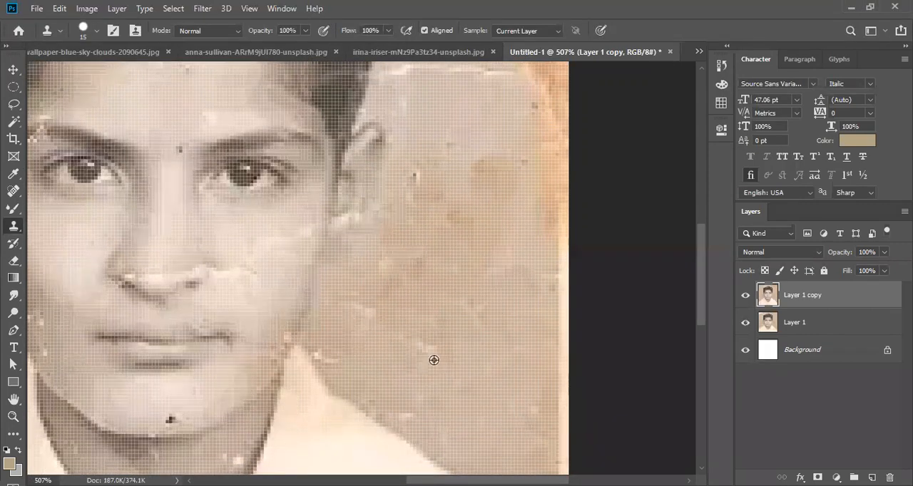
alt+click(418, 307)
scroll(411, 241, up, 3)
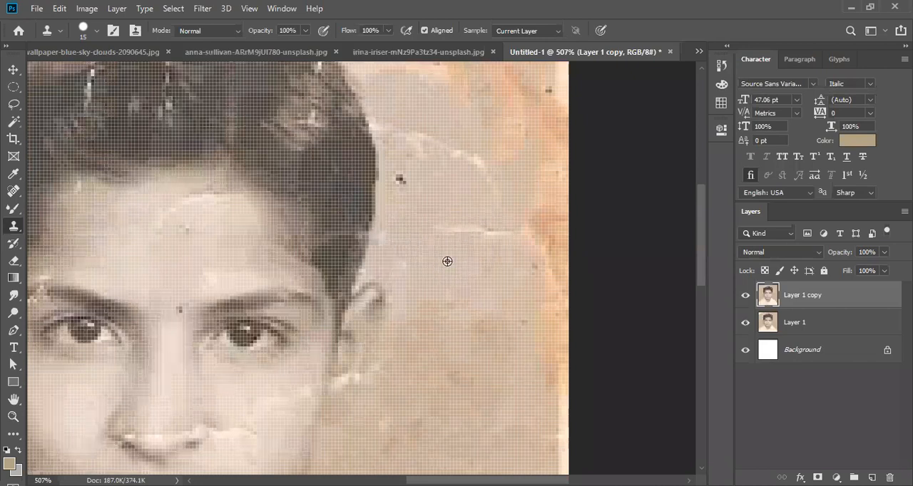
scroll(435, 246, up, 1)
scroll(445, 258, up, 1)
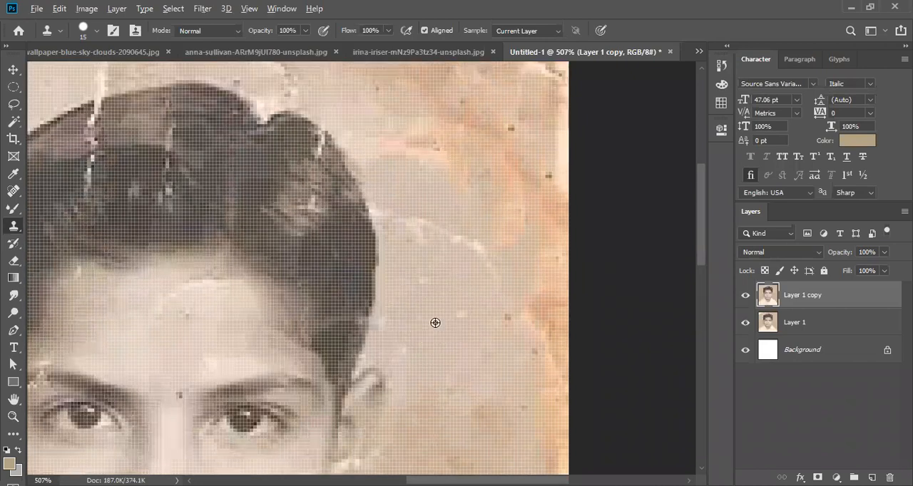
click(426, 223)
click(476, 246)
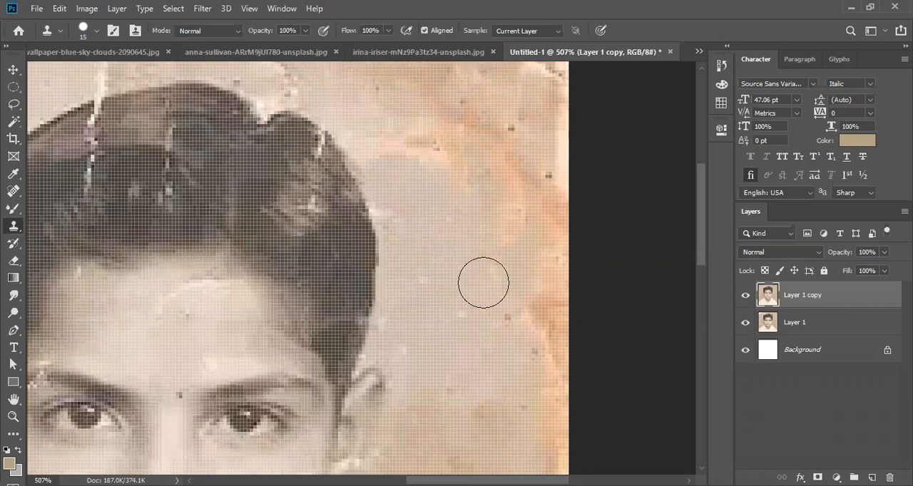
click(491, 313)
- Clone clean background over the orange stains and spots along the portrait's upper-right side
scroll(490, 313, down, 1)
scroll(490, 312, up, 1)
scroll(489, 312, up, 2)
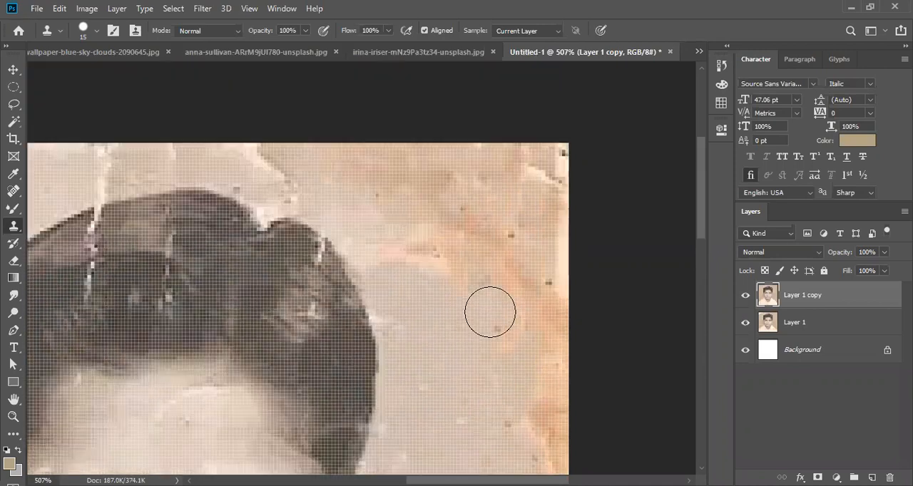
drag(463, 335, 472, 146)
scroll(472, 146, down, 3)
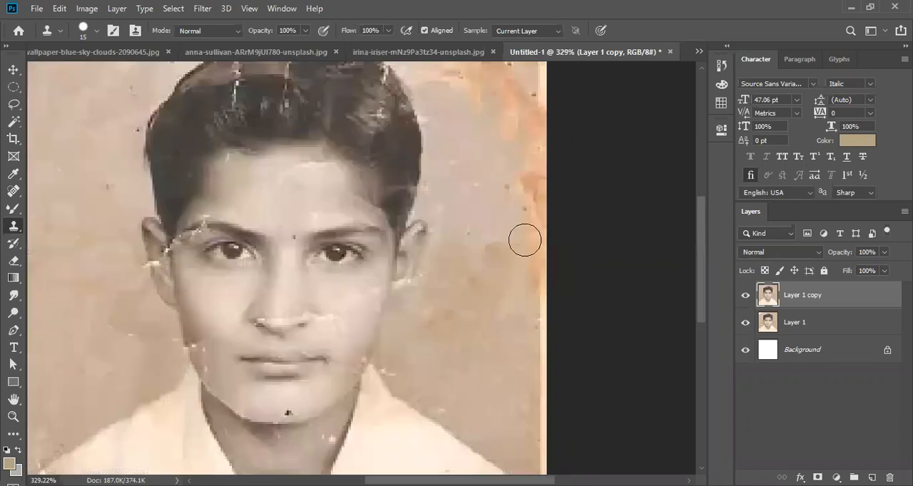
drag(524, 240, 605, 140)
scroll(221, 280, up, 2)
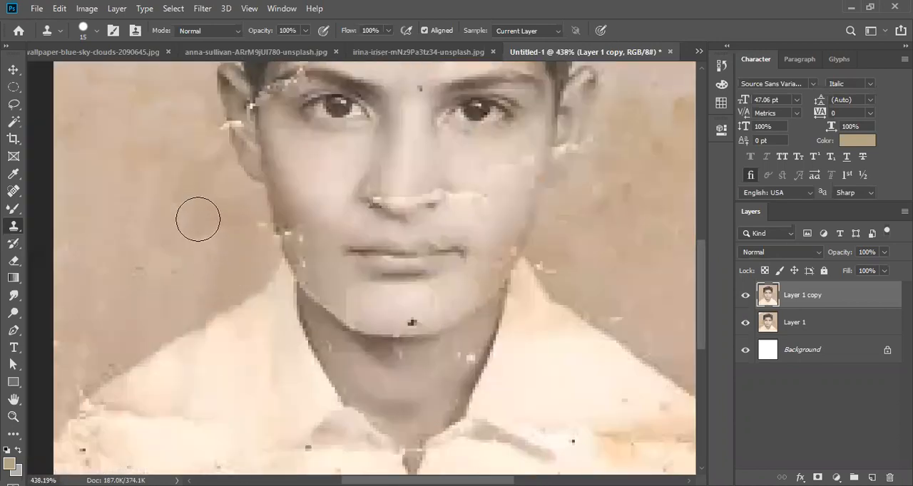
- Clone clean background over the blemishes along the portrait's left edge, just above the left shoulder
drag(206, 252, 338, 214)
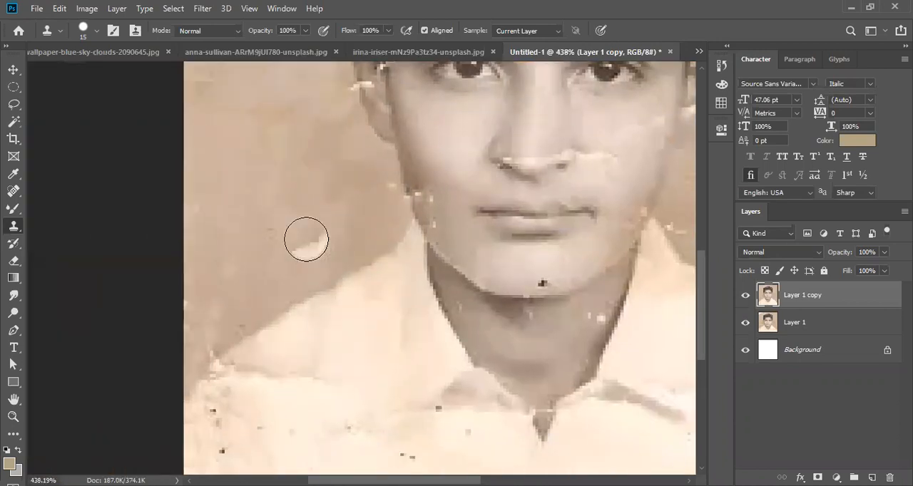
scroll(211, 282, down, 1)
mouse_move(211, 281)
mouse_down()
mouse_move(252, 255)
mouse_move(196, 272)
mouse_up()
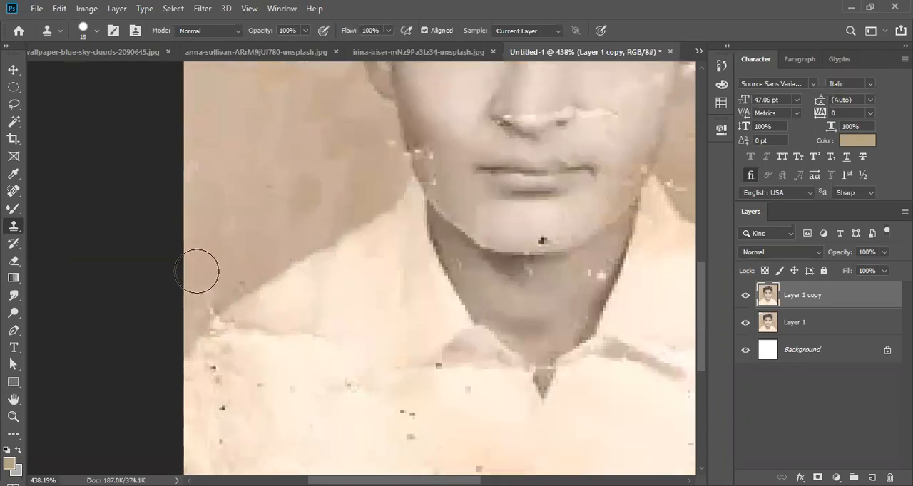
scroll(290, 219, down, 2)
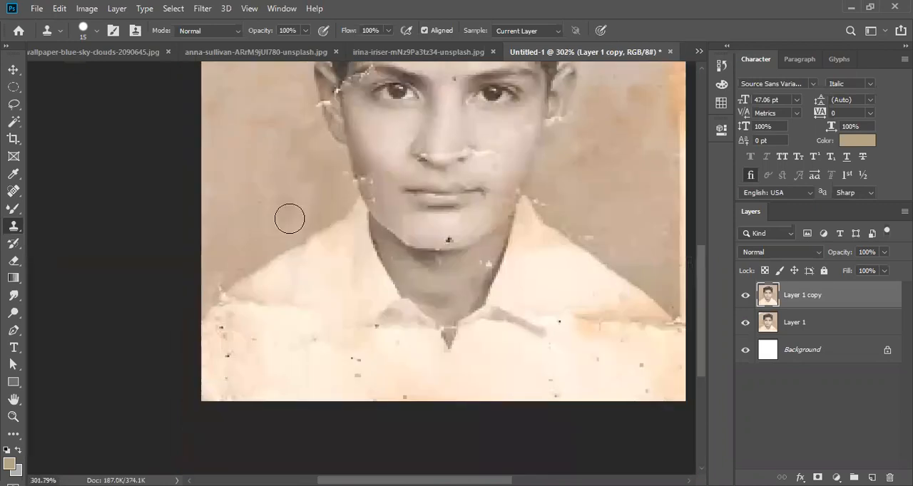
scroll(312, 207, up, 2)
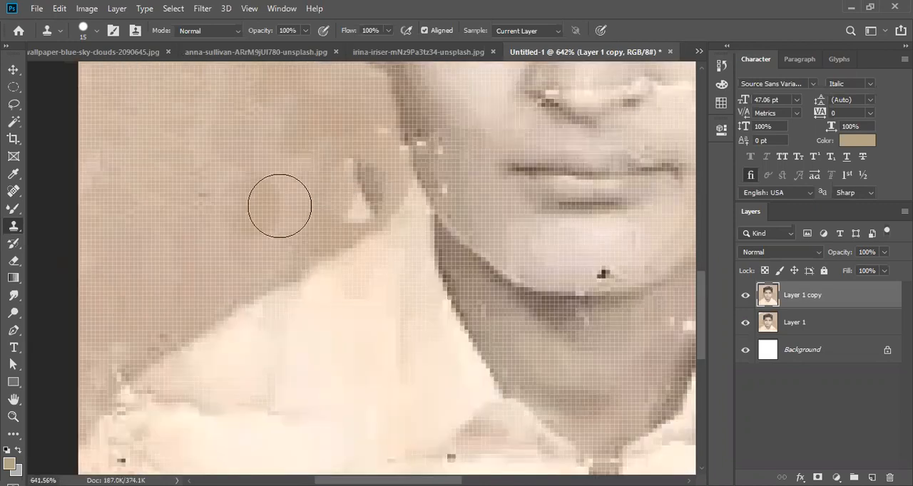
key(bracketleft)
key(bracketleft)
key(bracketleft)
key(bracketleft)
key(bracketleft)
key(bracketleft)
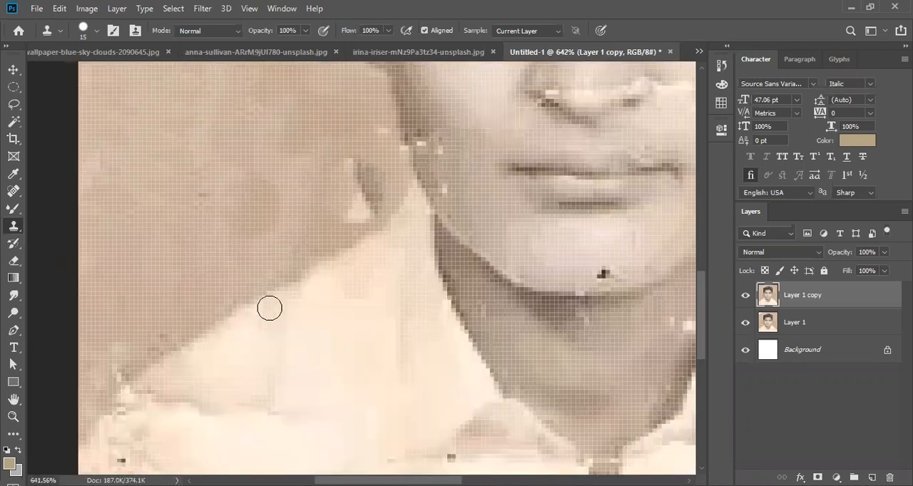
scroll(271, 303, down, 3)
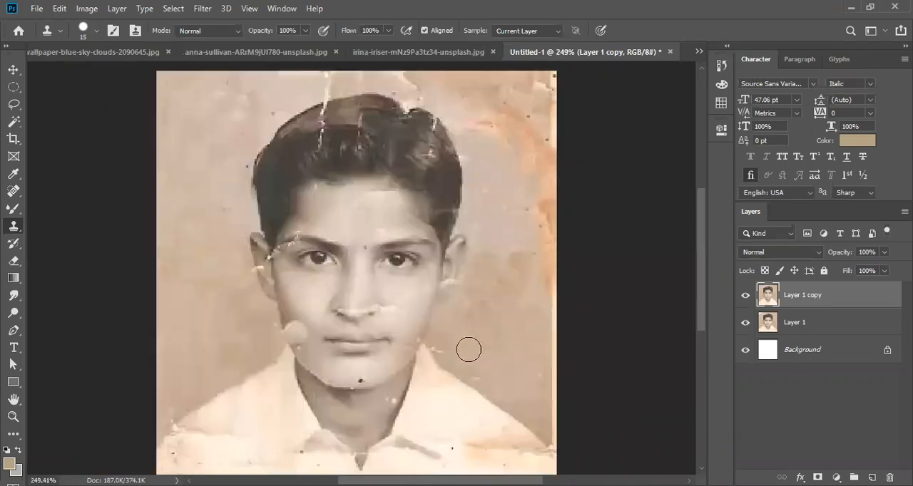
- Patch the light curved streak across the upper forehead with clean forehead skin from just below it, and clear the selection
scroll(384, 326, up, 1)
scroll(398, 257, up, 2)
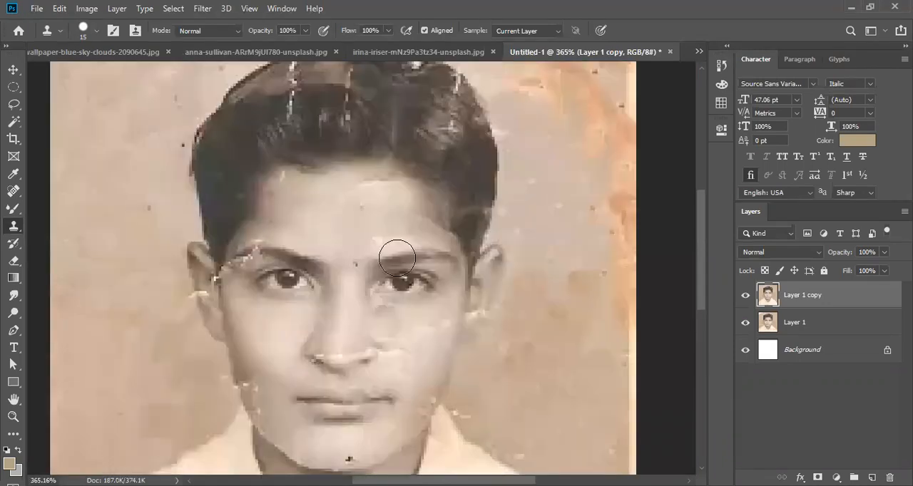
scroll(396, 254, up, 2)
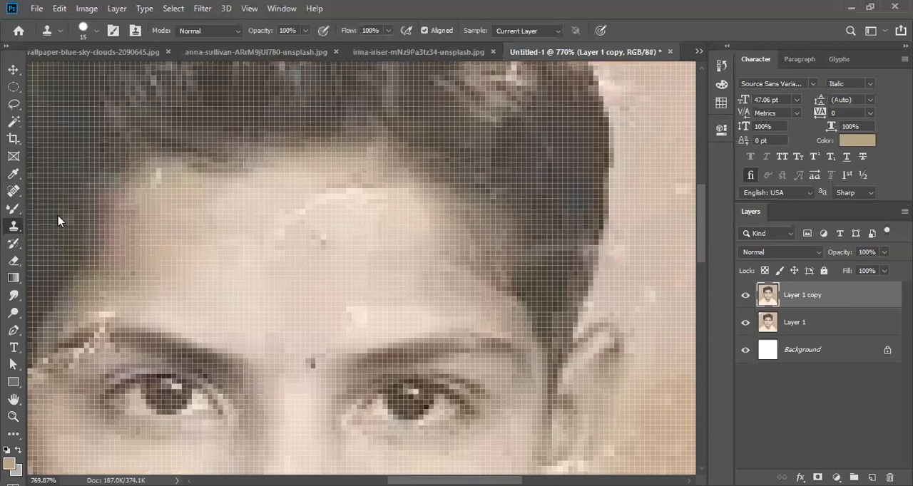
key(j)
drag(291, 251, 436, 219)
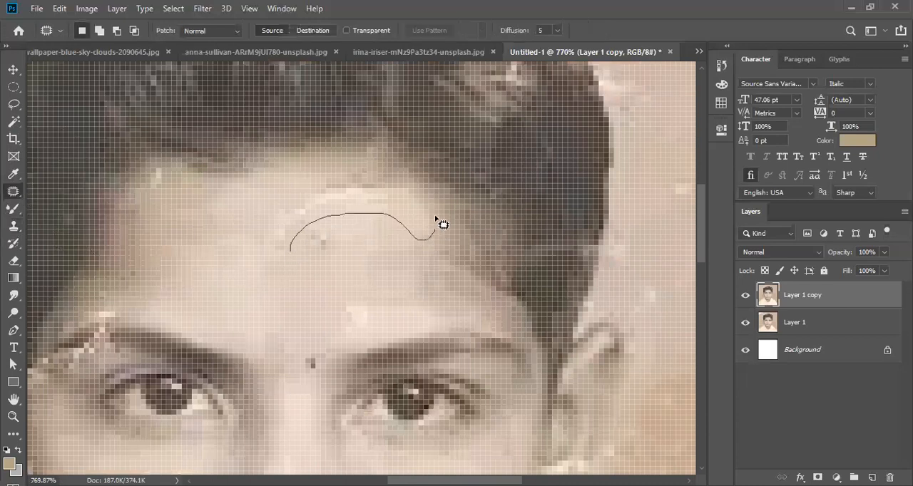
drag(348, 233, 350, 232)
drag(361, 210, 341, 309)
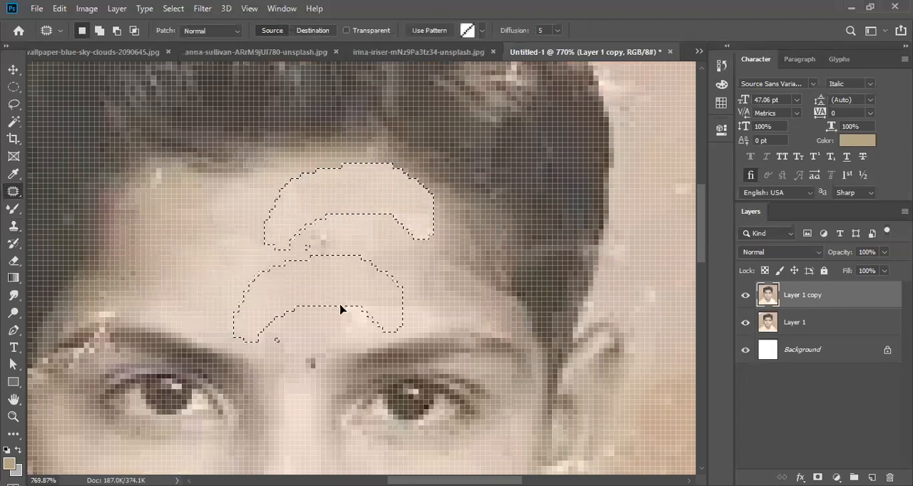
drag(231, 254, 225, 267)
key(ctrl+d)
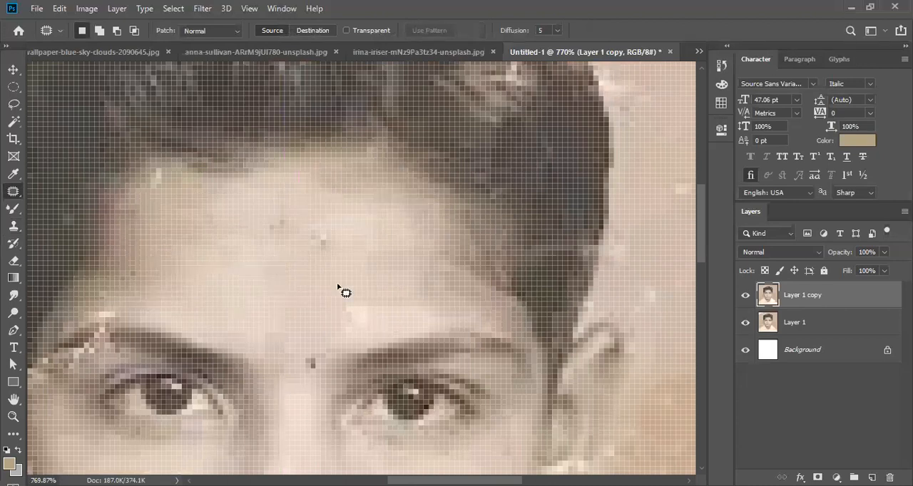
- Patch the light crack running from beside the nose across the right cheek with clean cheek skin
scroll(338, 286, down, 5)
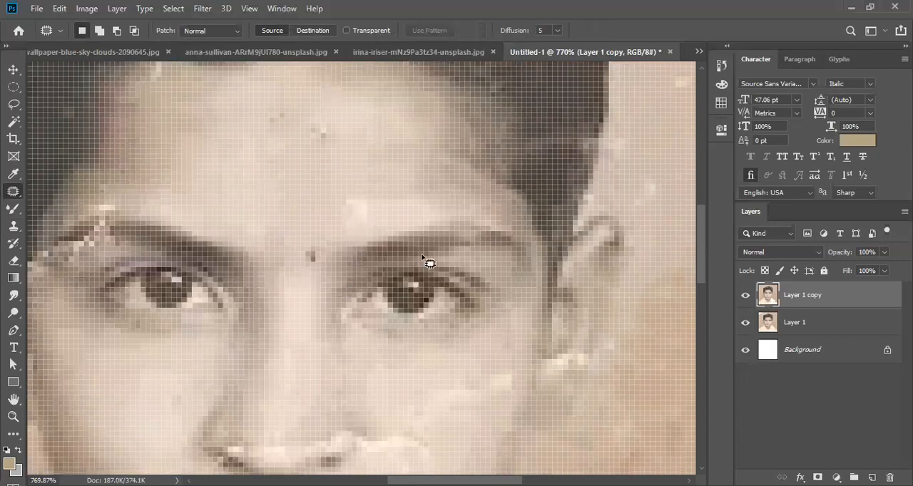
scroll(439, 263, down, 10)
drag(439, 263, 422, 213)
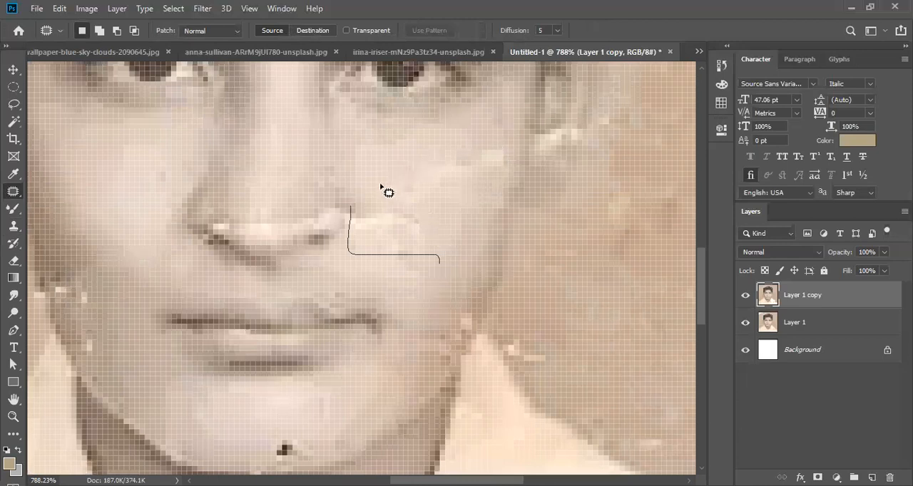
mouse_move(383, 183)
mouse_down()
mouse_move(421, 211)
mouse_move(418, 245)
mouse_up()
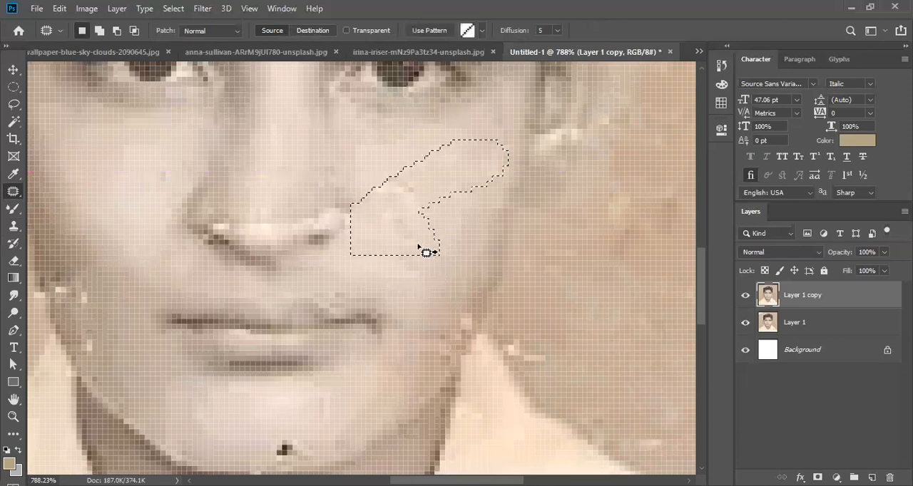
- Patch the light crack specks along the left edge of the jaw, level with the mouth
drag(320, 247, 458, 240)
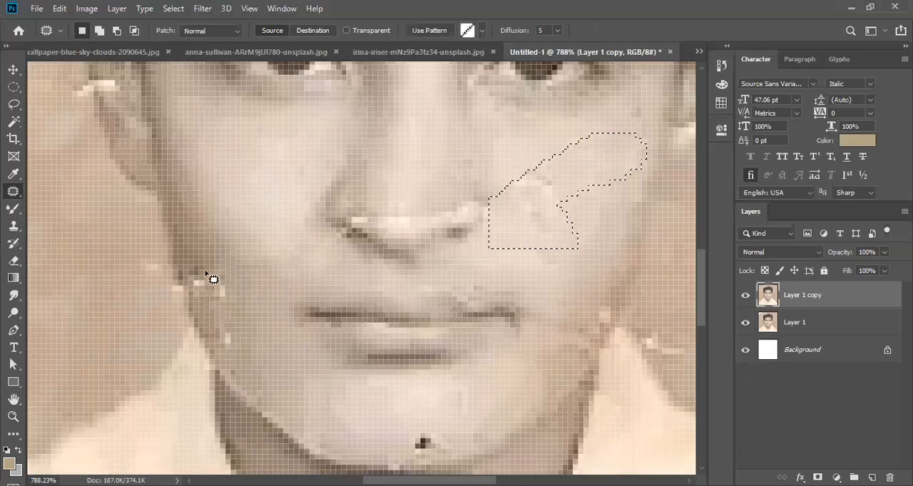
mouse_move(182, 179)
mouse_down()
mouse_move(180, 225)
mouse_move(229, 310)
mouse_move(238, 177)
mouse_up()
scroll(212, 283, up, 3)
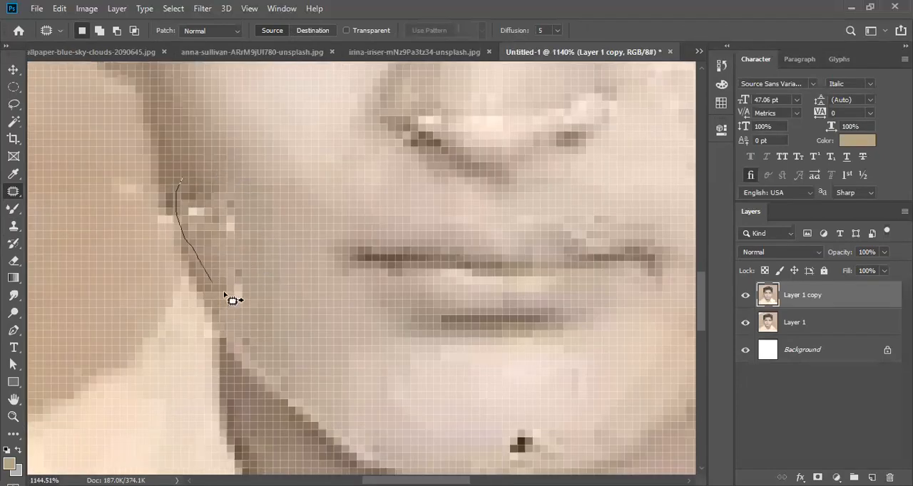
scroll(503, 259, up, 2)
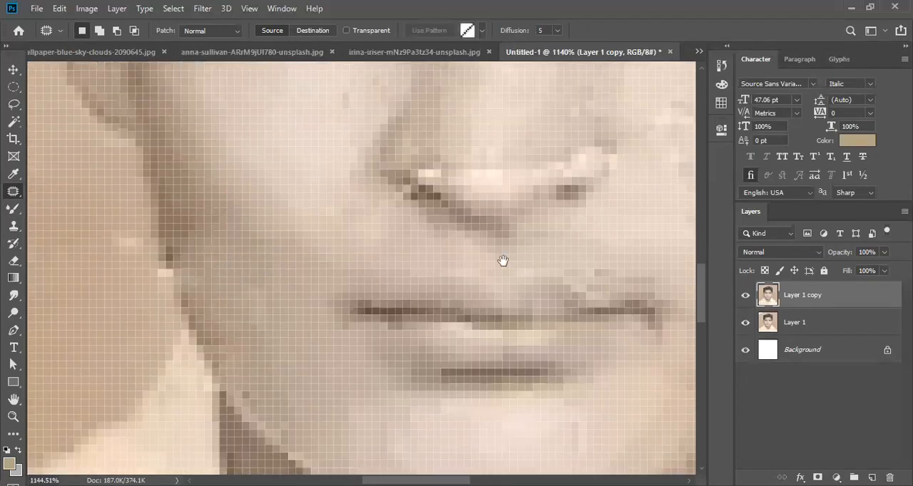
- Patch the background blemishes beside the left jaw, the left ear and the left side of the hair
scroll(401, 221, left, 5)
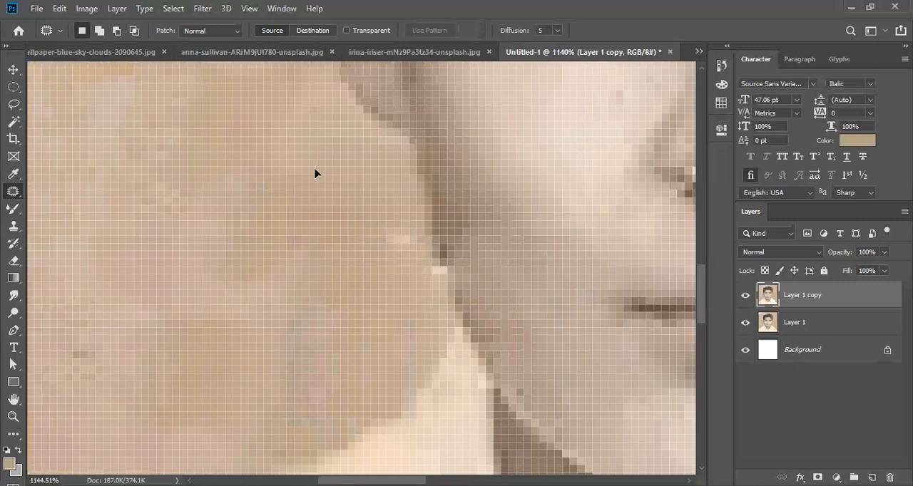
scroll(356, 234, down, 5)
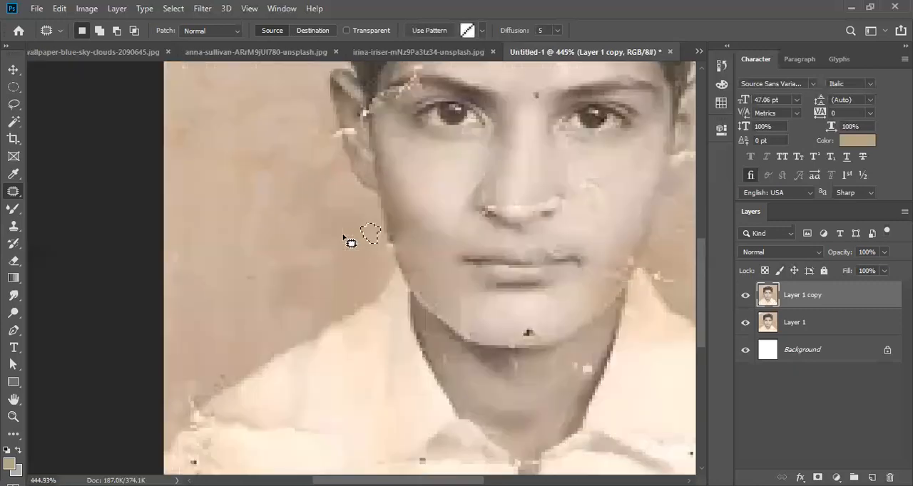
scroll(351, 243, up, 3)
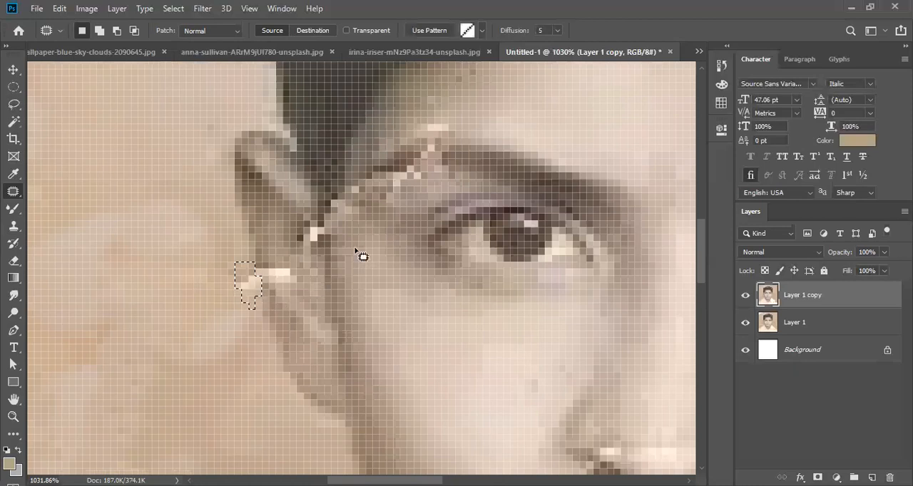
mouse_move(191, 153)
mouse_down()
mouse_move(161, 170)
mouse_move(228, 173)
mouse_move(149, 159)
mouse_up()
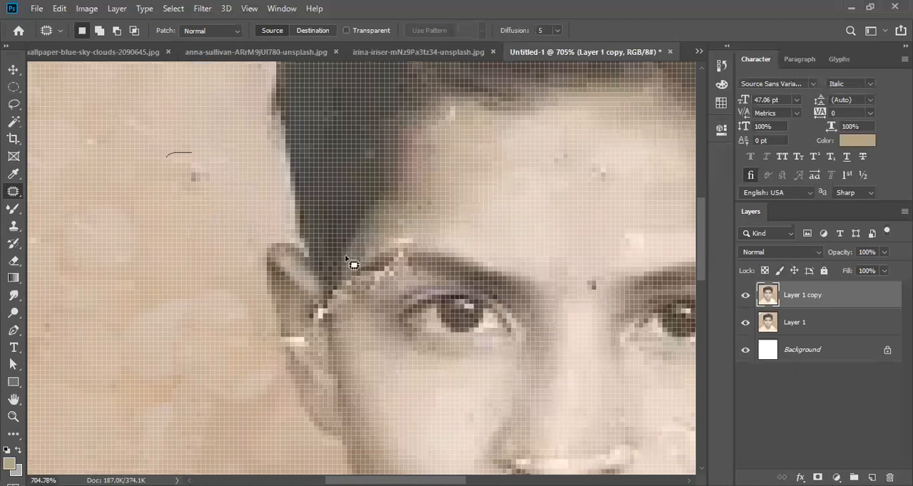
- Crop the light strip off the portrait's right edge
key(ctrl+0)
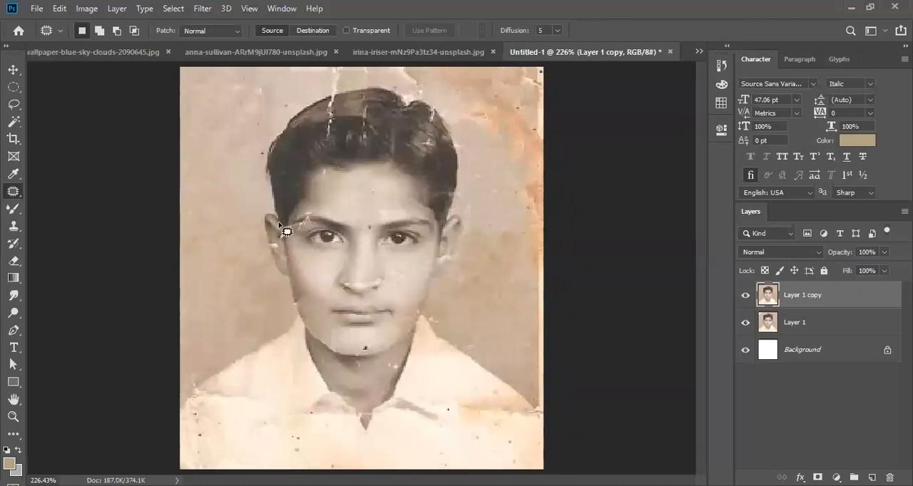
click(14, 69)
key(c)
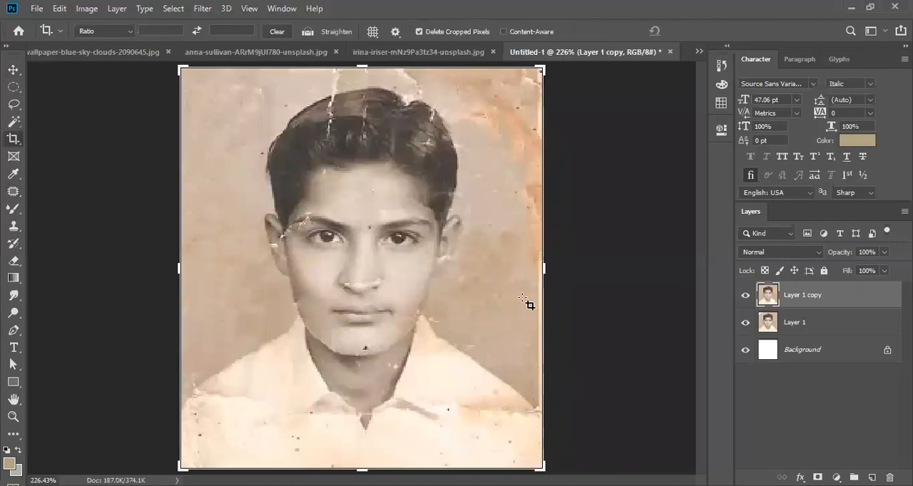
scroll(526, 299, up, 3)
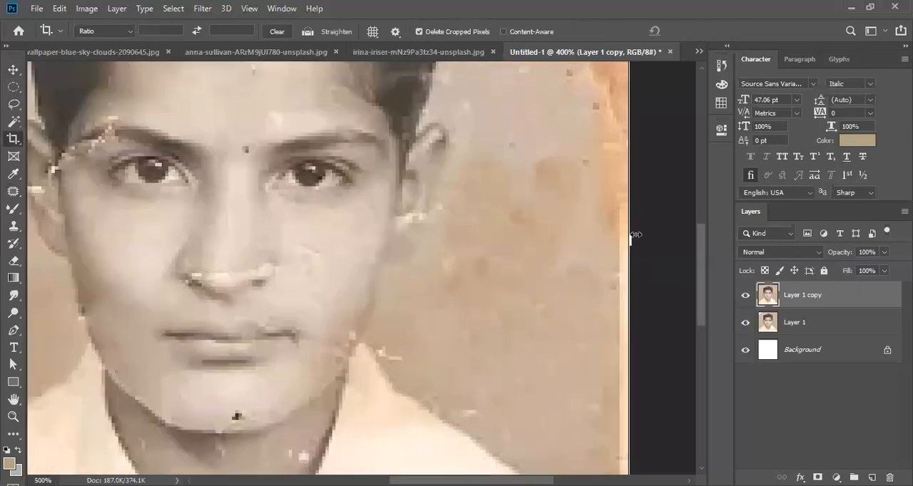
scroll(626, 232, up, 2)
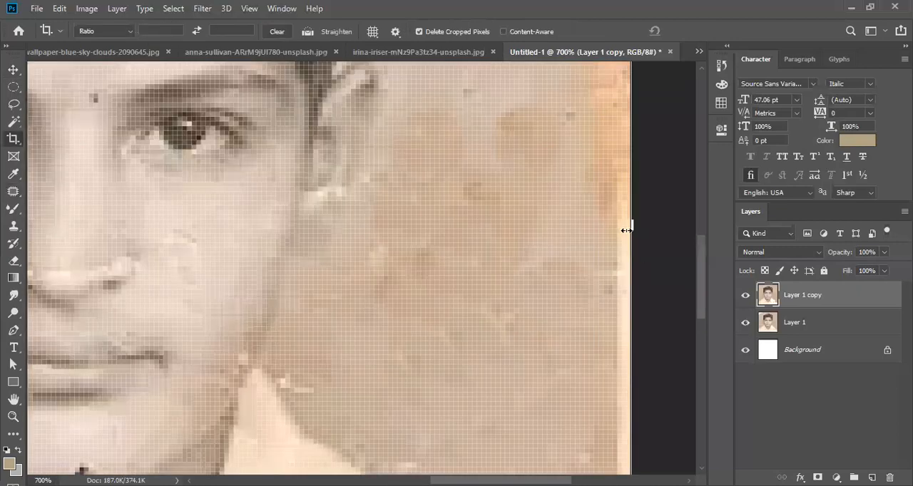
drag(632, 153, 626, 153)
key(Return)
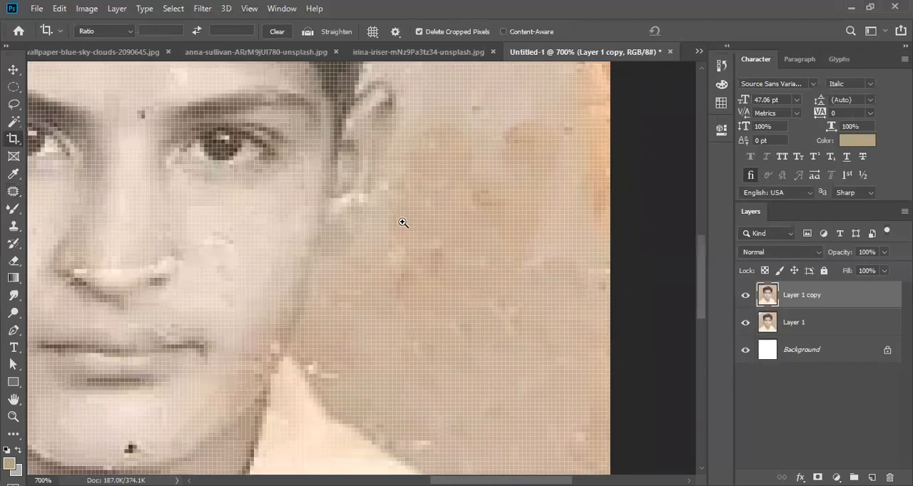
- Examine the cropped portrait's face, hair and background for remaining cracks, spots and stains
key(ctrl+minus)
key(ctrl+minus)
key(ctrl+minus)
key(ctrl+minus)
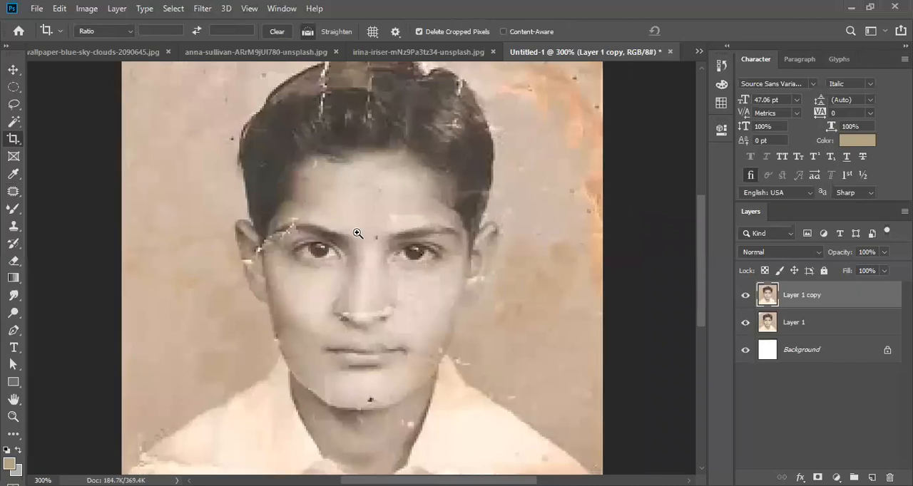
key(ctrl+plus)
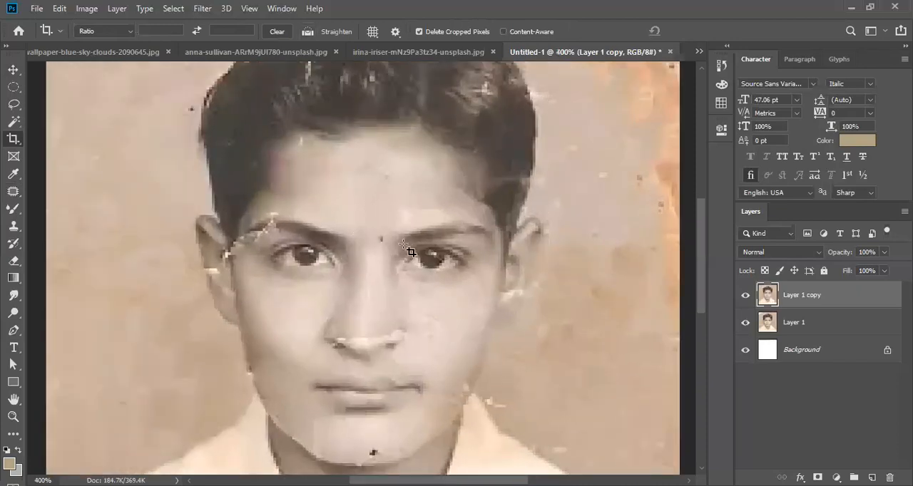
click(12, 70)
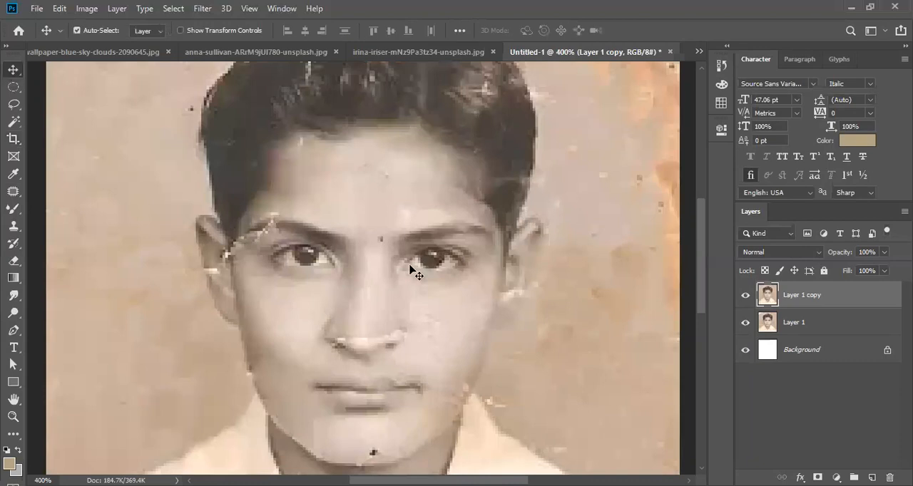
ctrl+click(405, 267)
key(ctrl+minus)
key(ctrl+minus)
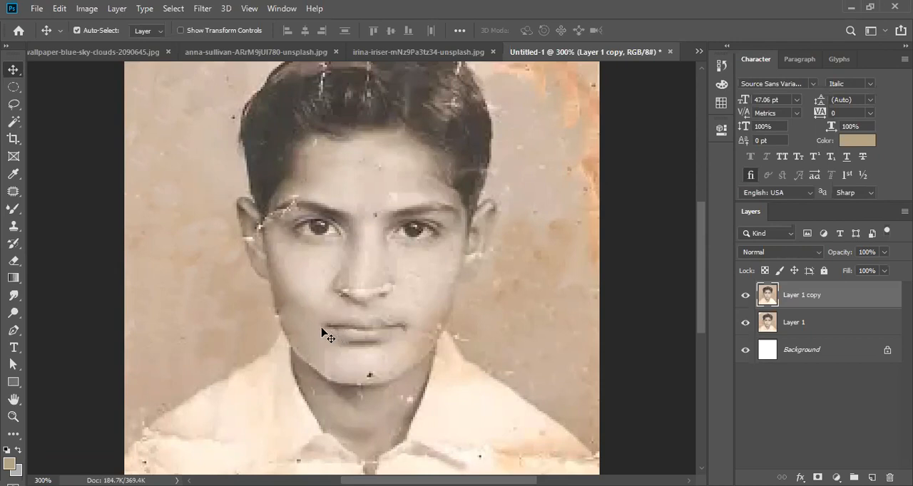
scroll(316, 322, up, 6)
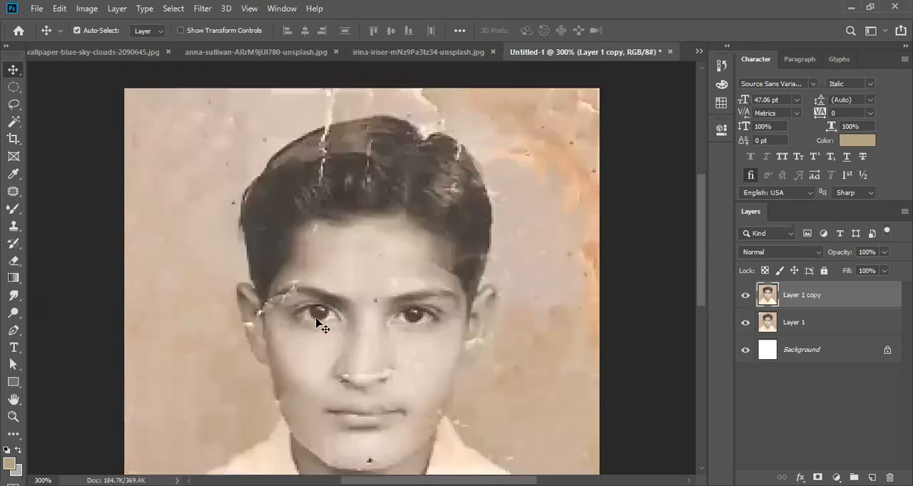
scroll(319, 319, up, 3)
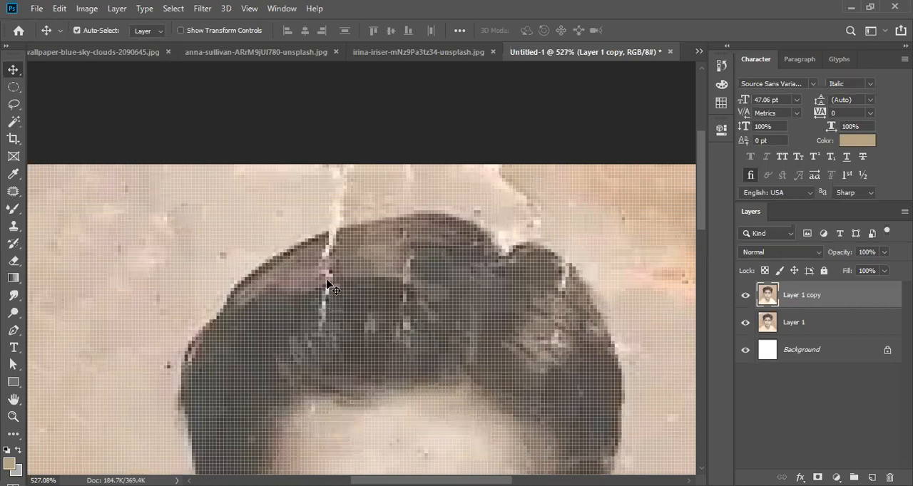
scroll(326, 292, down, 2)
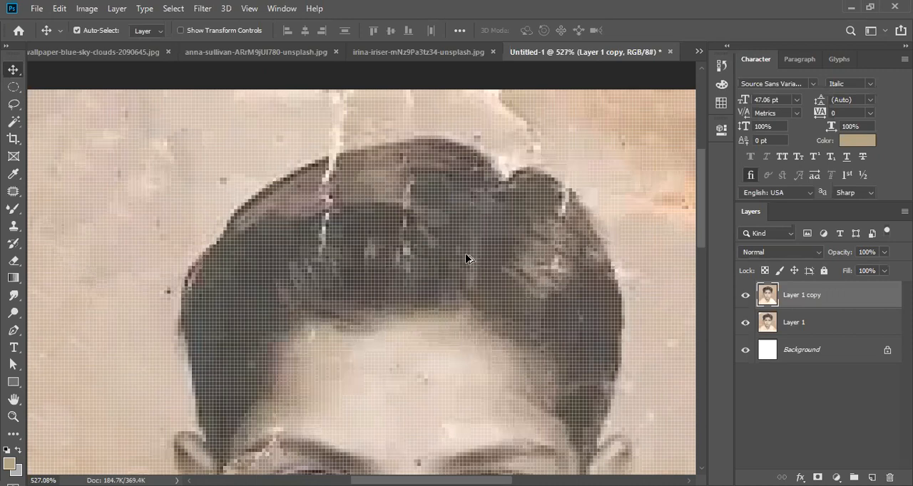
scroll(332, 314, down, 5)
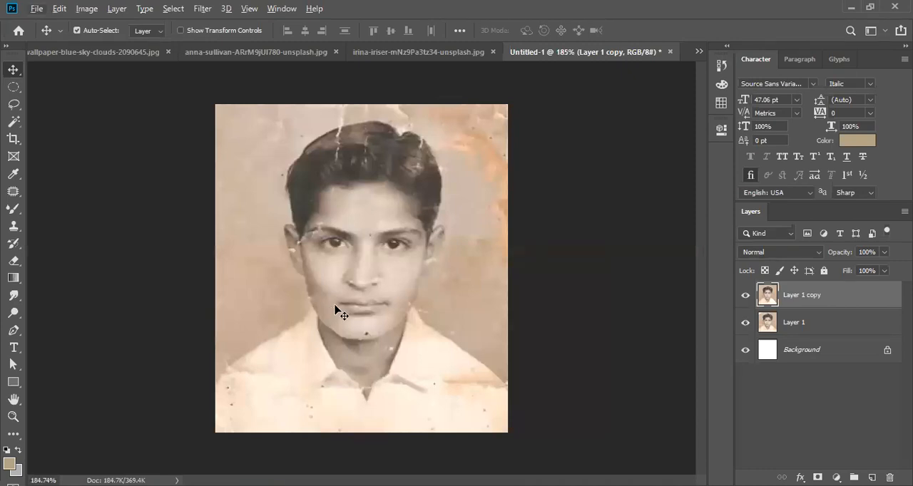
scroll(369, 267, up, 2)
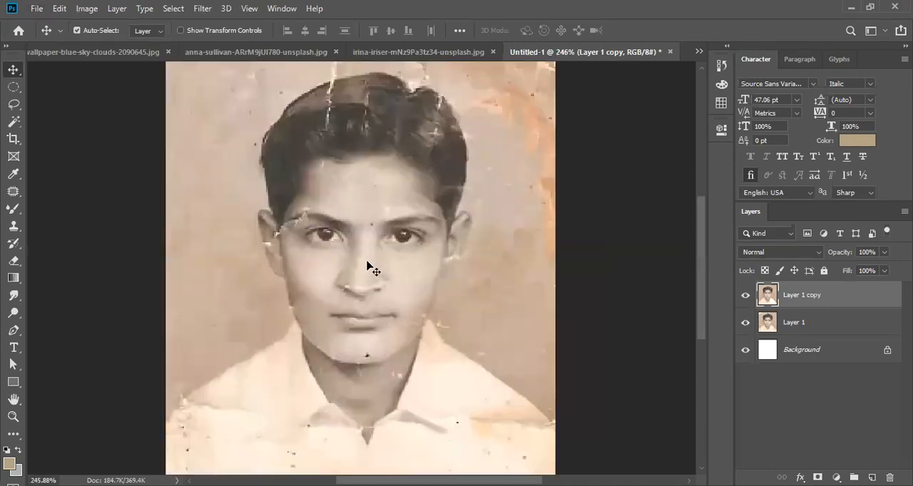
scroll(362, 264, up, 1)
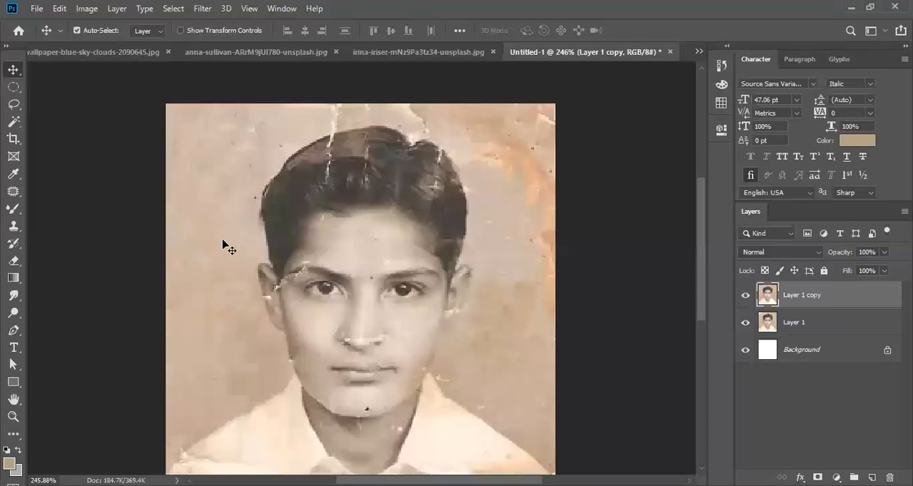
- Compare the retouched portrait with the original by toggling the visibility of Layer 1 copy
scroll(238, 263, up, 3)
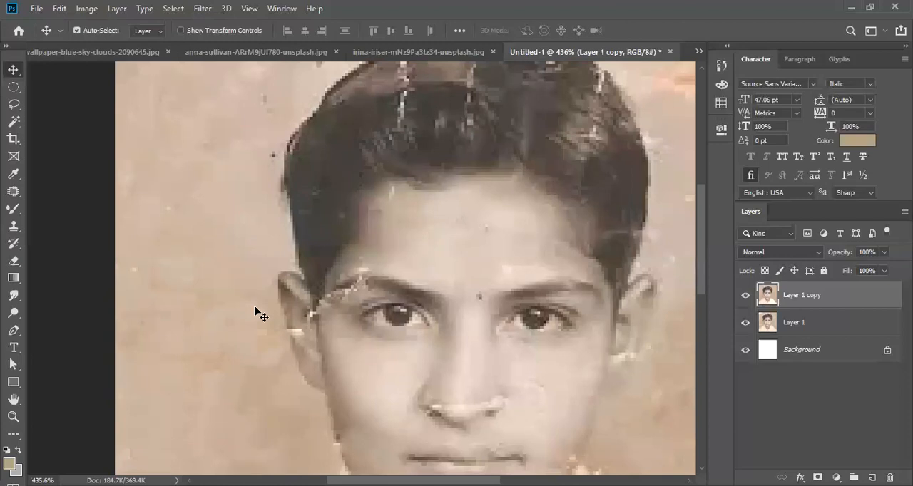
scroll(380, 284, down, 3)
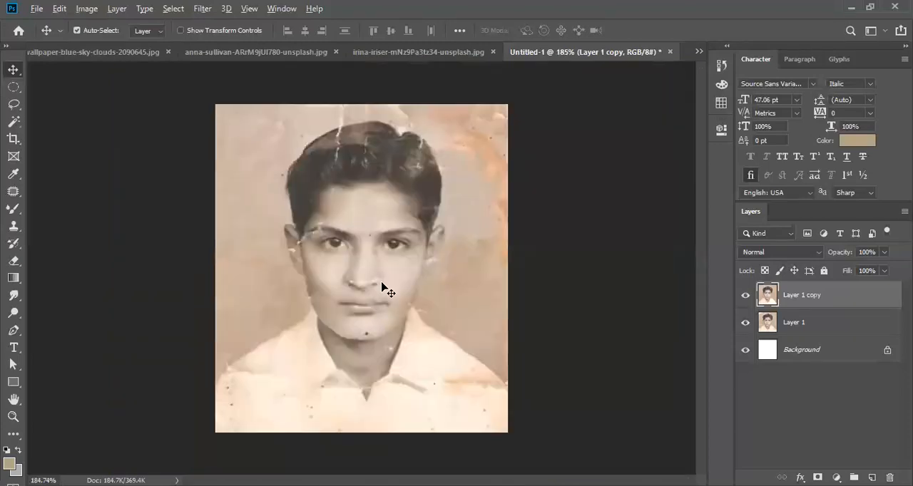
scroll(381, 285, up, 4)
click(744, 298)
click(745, 298)
click(744, 298)
click(744, 297)
click(744, 297)
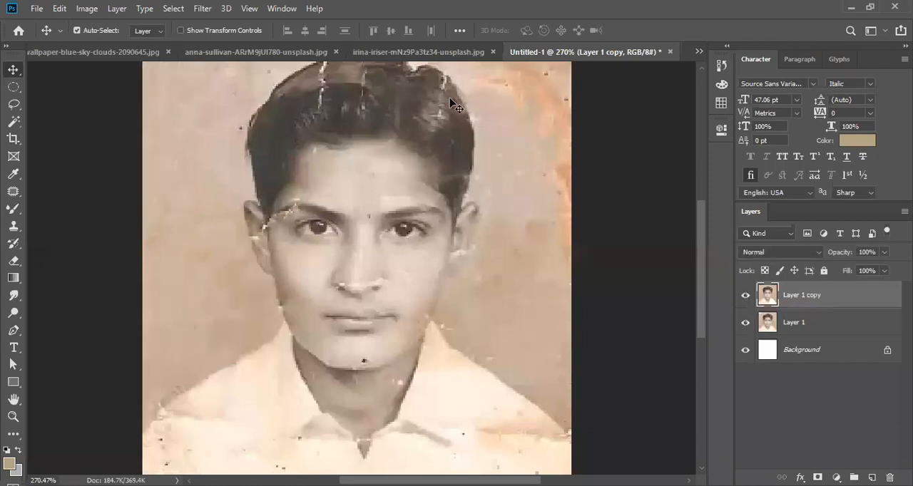
- Switch to the irina-iriser-mNz9Pa3tz34-unsplash.jpg flower photo and activate the Pattern Stamp tool
click(432, 54)
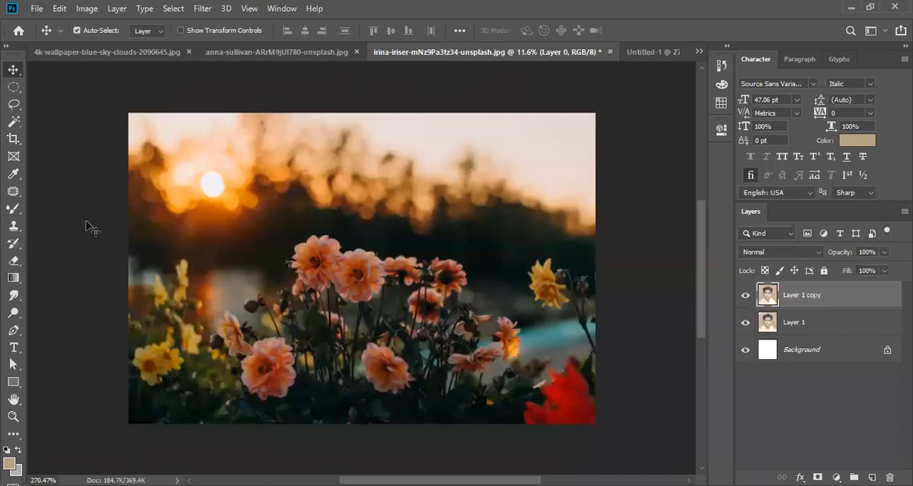
click(14, 227)
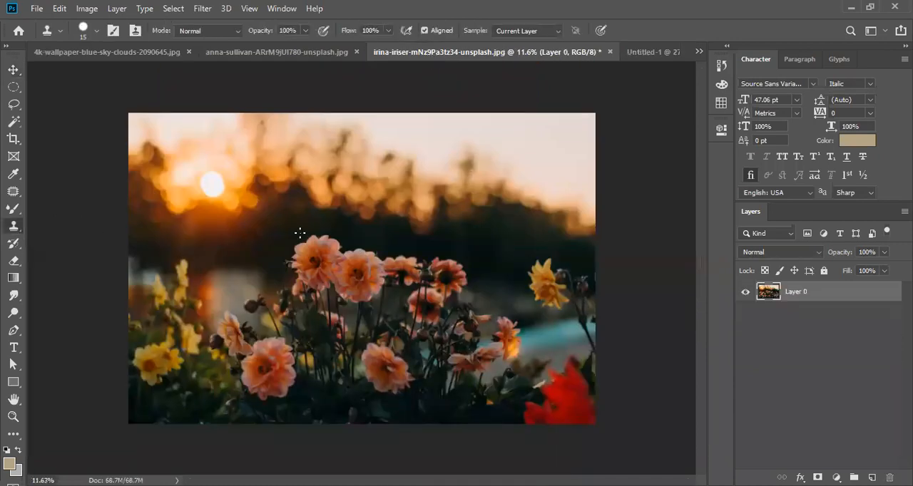
scroll(18, 228, up, 4)
drag(16, 227, 47, 244)
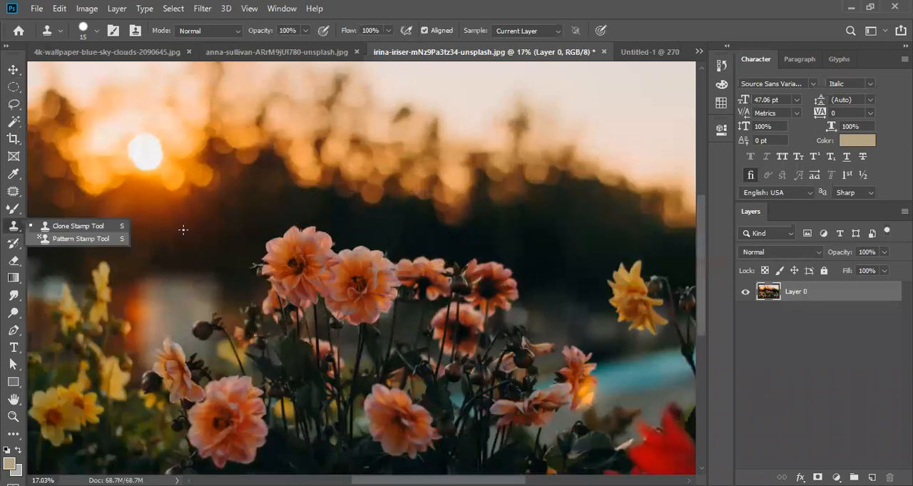
click(78, 239)
right_click(12, 227)
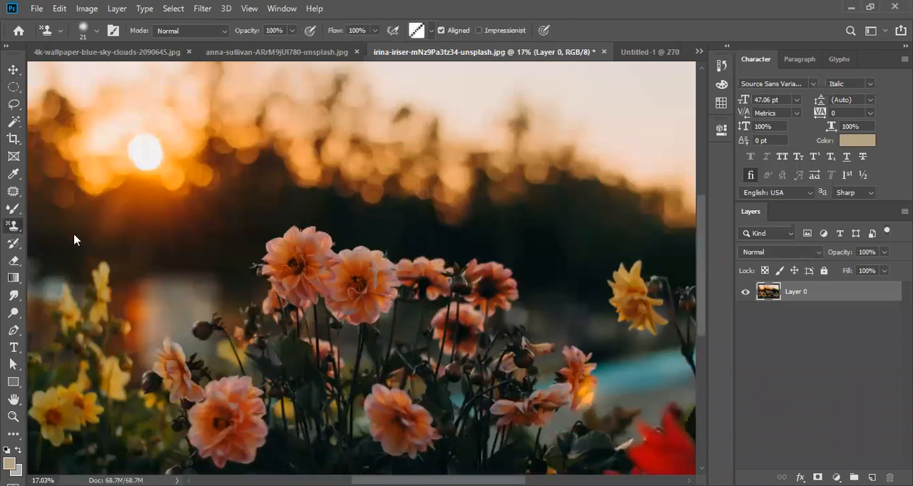
scroll(214, 233, up, 3)
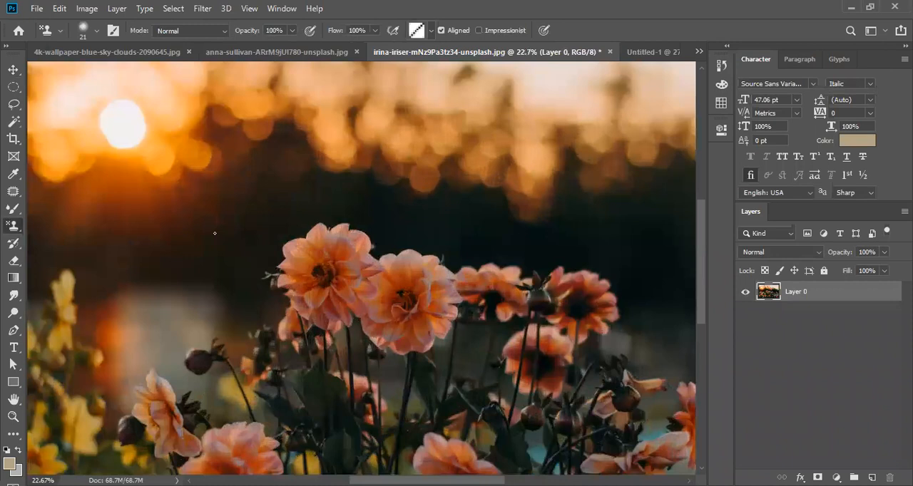
- Try stamping the pattern with a 1700 px soft brush over the pink flowers and the dark background around them
key(bracketright)
key(bracketright)
key(bracketright)
key(bracketright)
key(bracketright)
key(bracketright)
key(bracketright)
key(bracketright)
key(bracketright)
key(bracketright)
key(bracketright)
key(bracketright)
key(bracketright)
key(bracketright)
key(bracketright)
key(bracketright)
key(bracketright)
key(bracketright)
key(bracketright)
key(bracketright)
key(bracketleft)
click(333, 278)
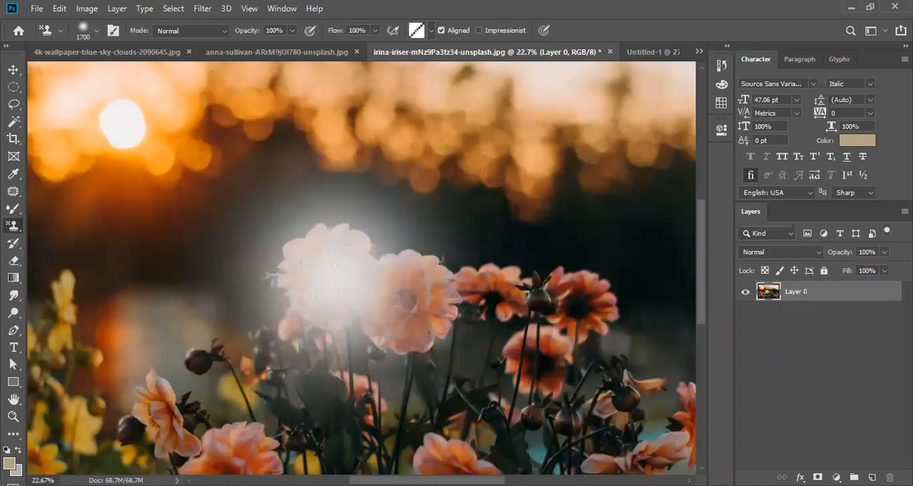
click(182, 230)
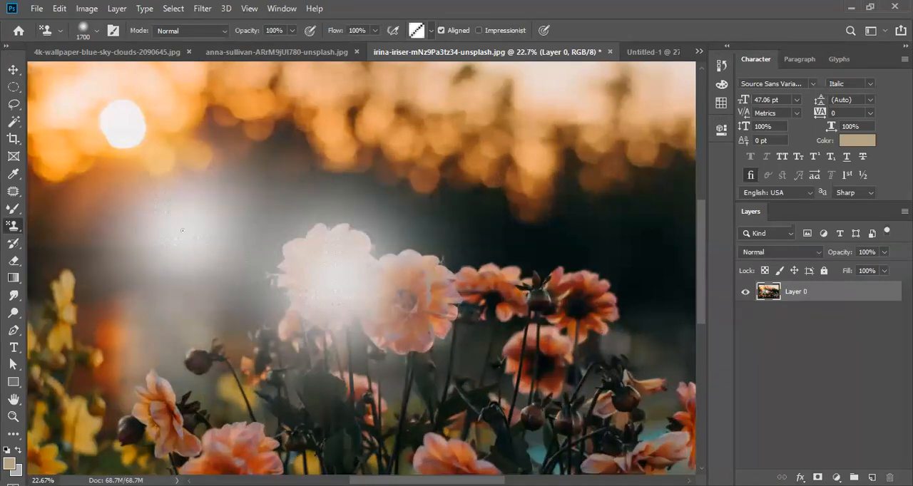
right_click(183, 230)
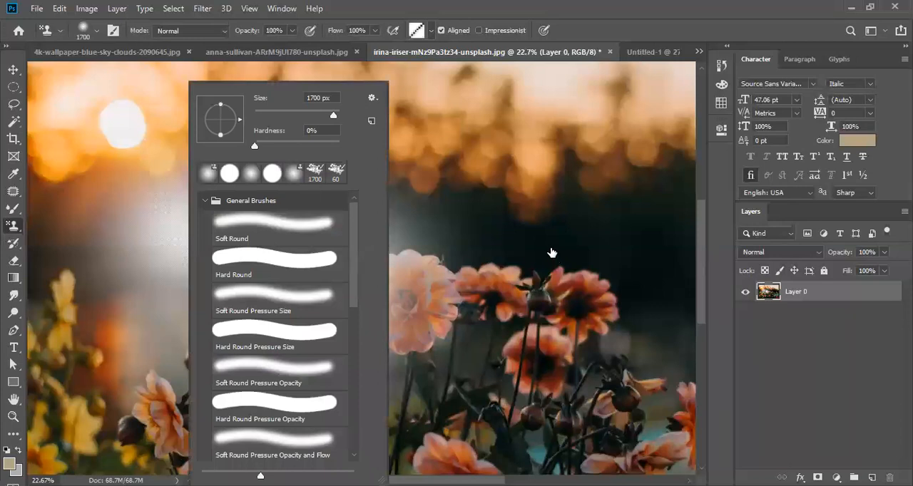
right_click(13, 229)
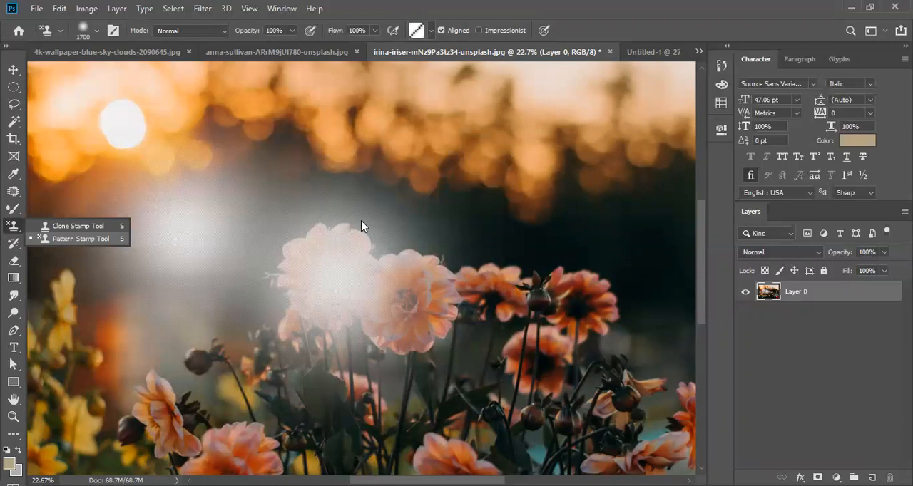
click(361, 226)
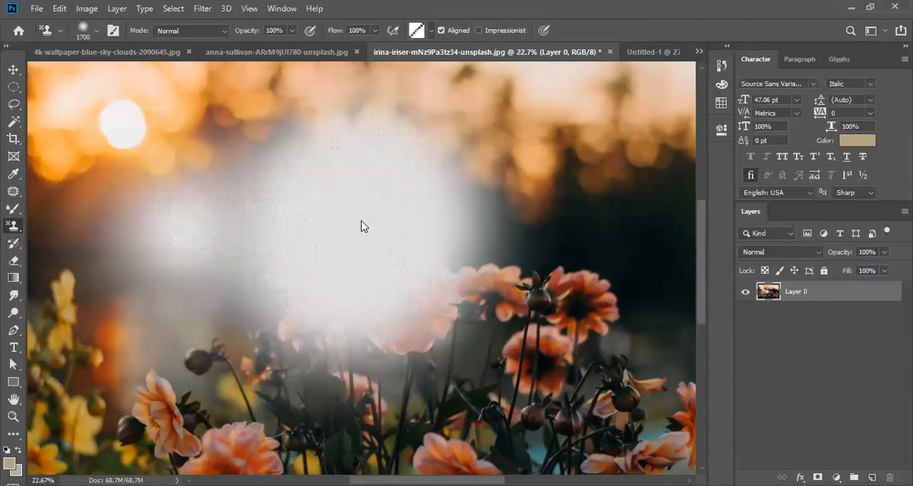
- Undo the pattern stamps and the earlier conversion of the background layer in the flower photo
scroll(361, 226, down, 3)
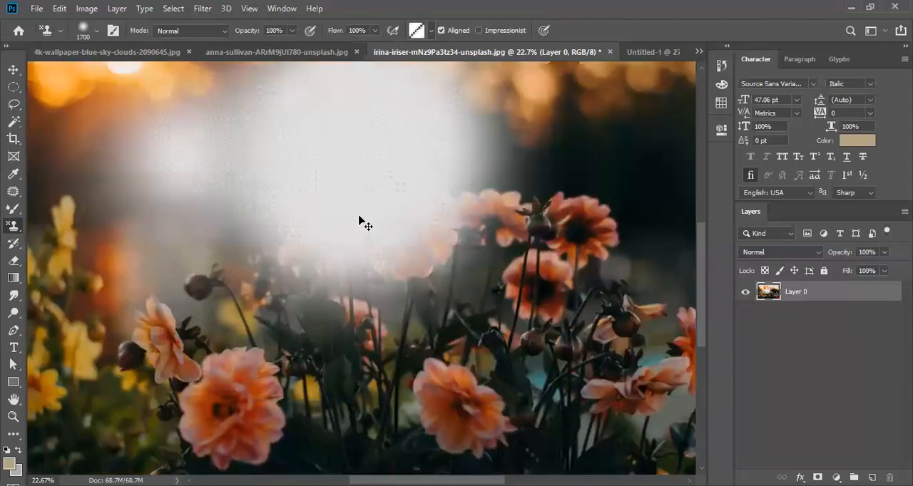
click(359, 223)
key(ctrl+z)
key(ctrl+z)
key(ctrl+z)
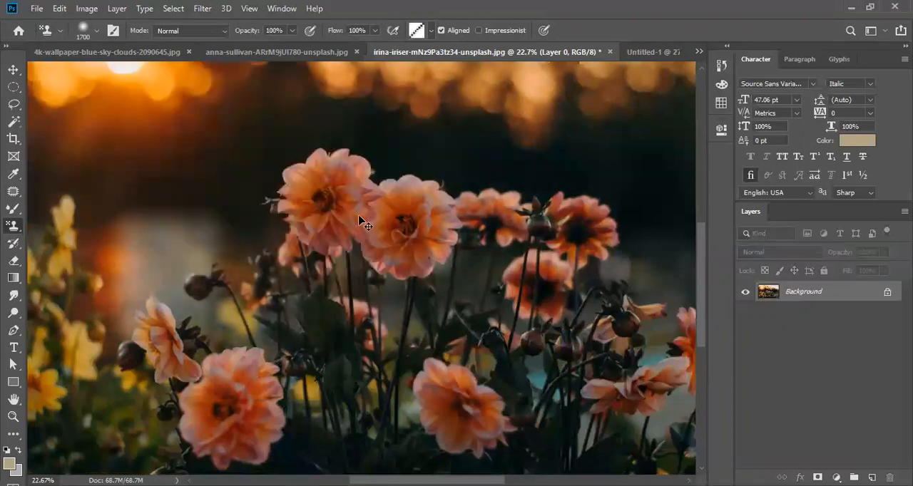
scroll(360, 221, up, 6)
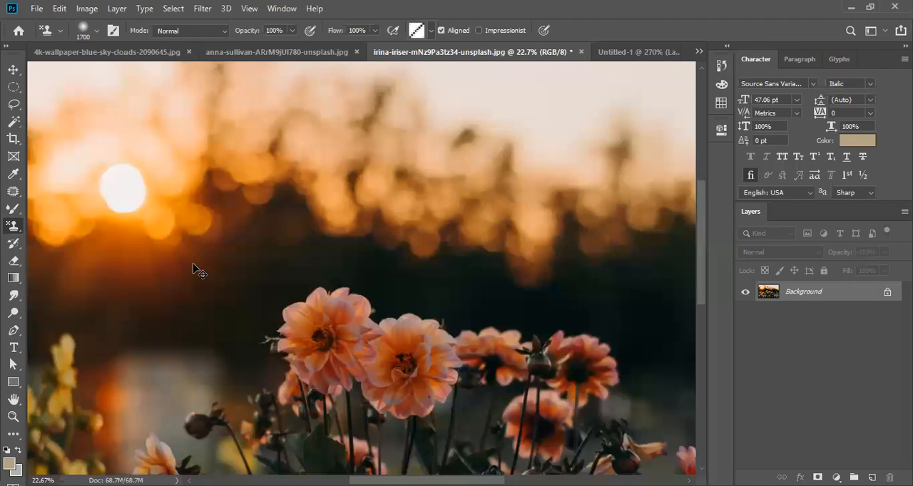
scroll(192, 265, down, 3)
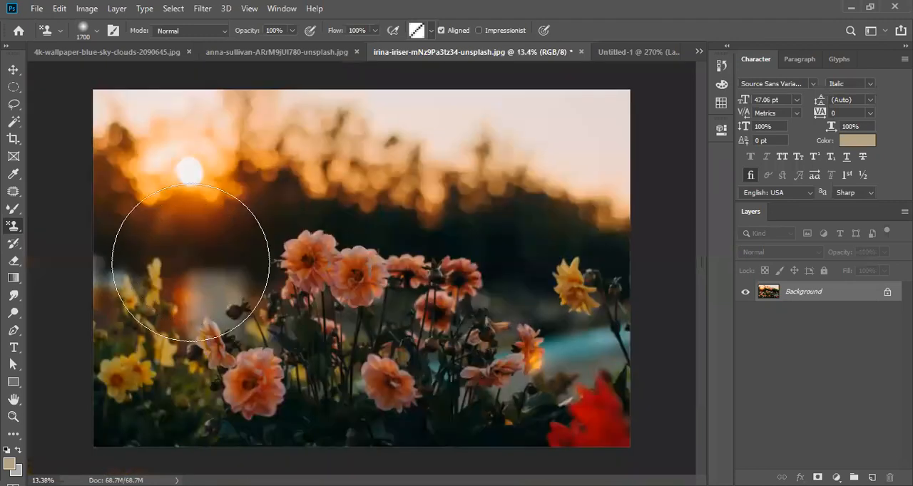
scroll(190, 263, up, 3)
scroll(190, 264, down, 3)
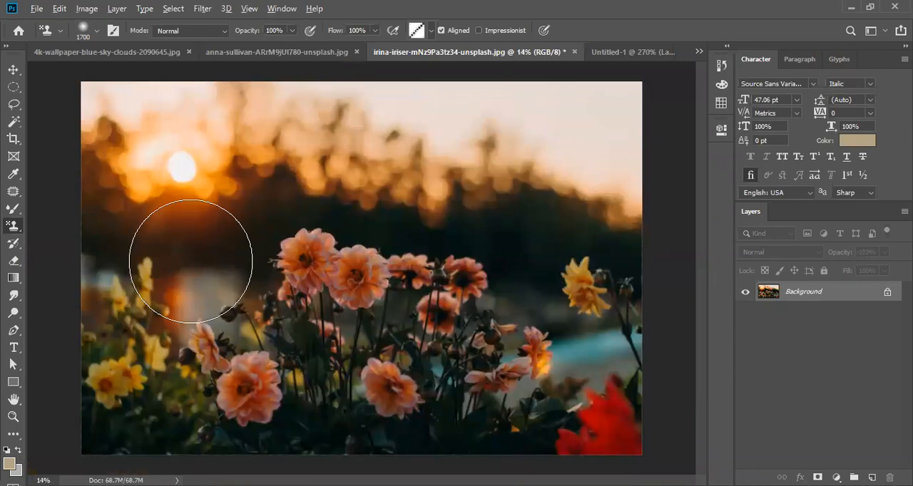
scroll(190, 262, up, 1)
scroll(191, 260, up, 2)
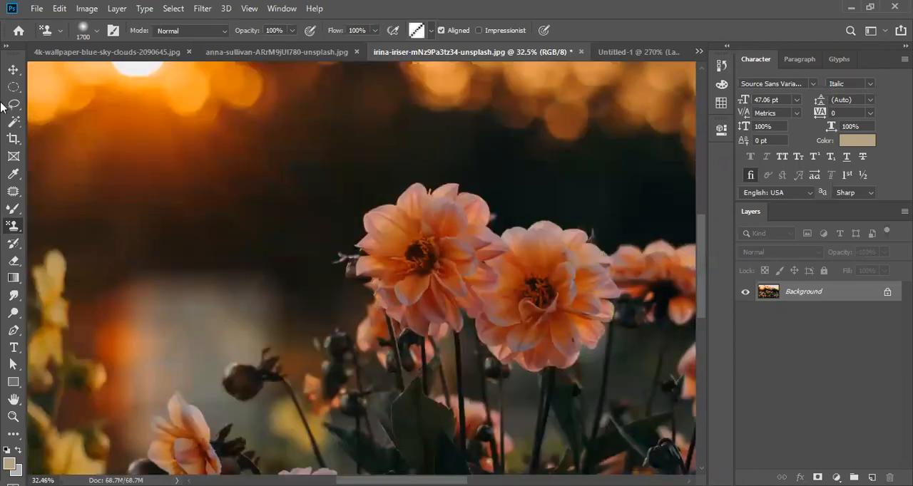
click(14, 70)
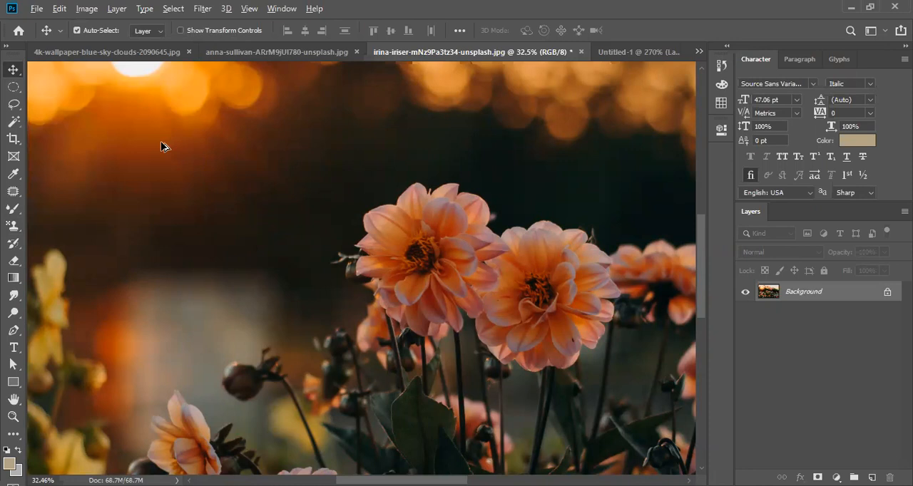
scroll(161, 146, down, 3)
scroll(177, 189, down, 2)
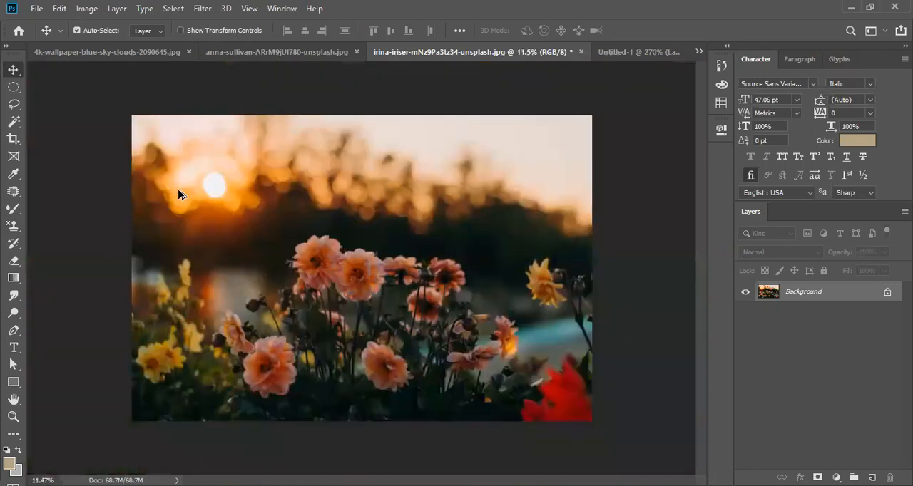
scroll(177, 189, up, 2)
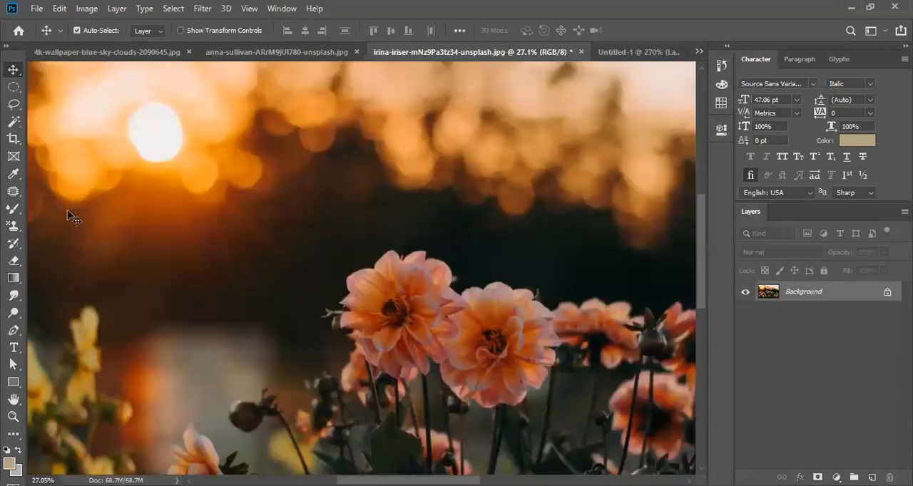
- Activate the History Brush tool and enlarge its brush to 2200 px
click(14, 227)
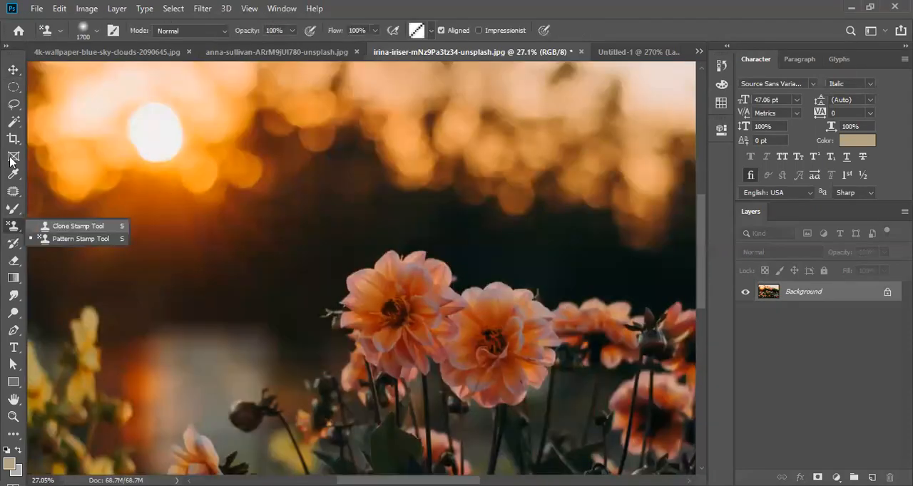
click(64, 227)
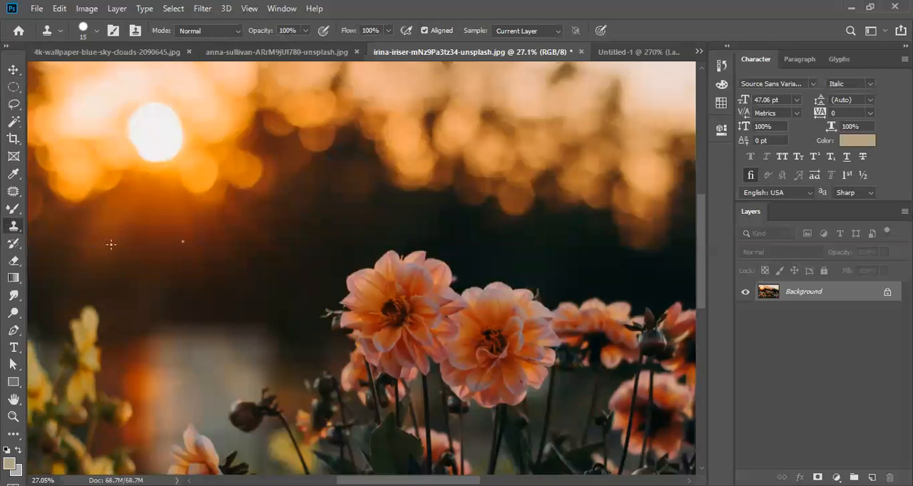
click(10, 247)
right_click(11, 249)
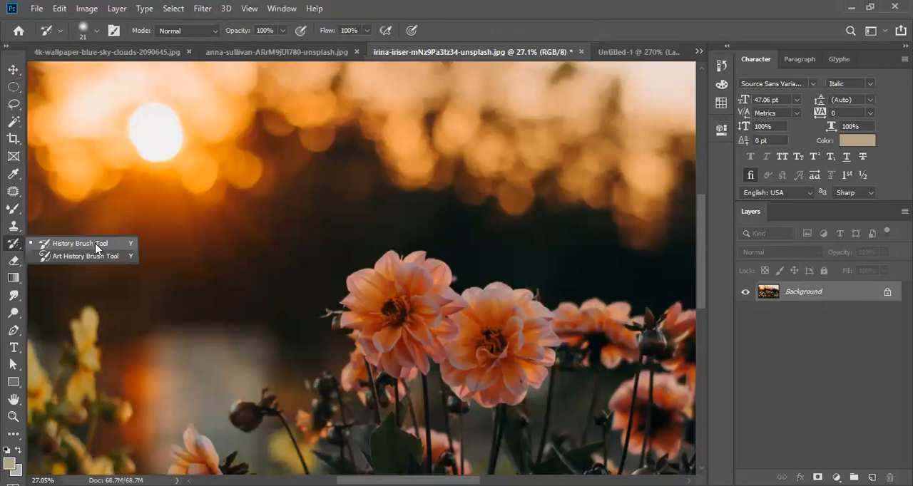
click(306, 255)
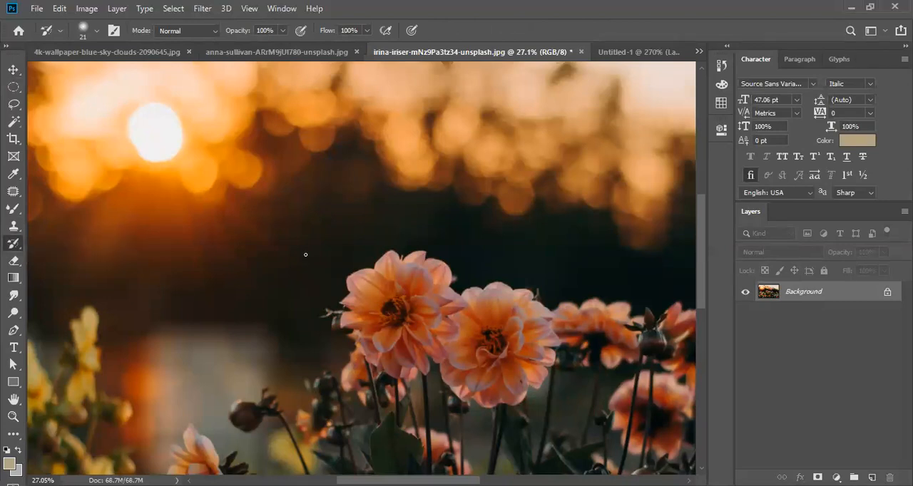
key(bracketright)
- Duplicate the flower photo's background layer and make the original Background layer active
key(ctrl+j)
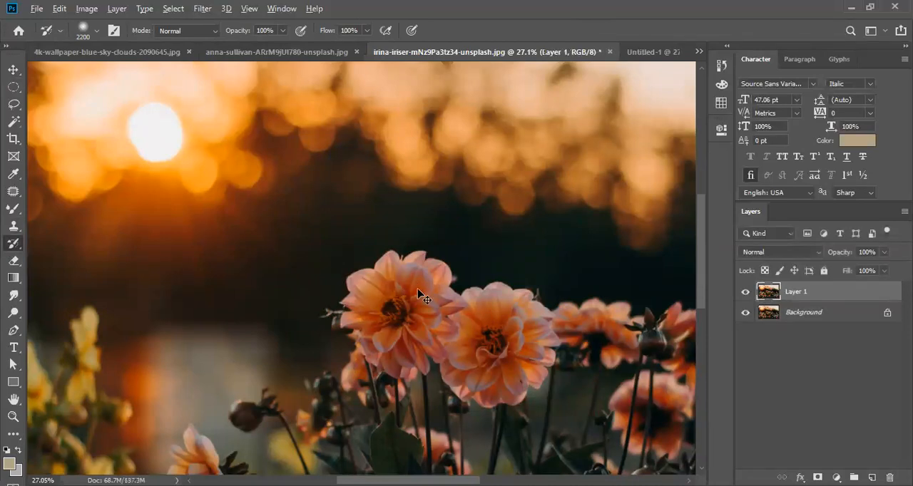
click(797, 316)
scroll(415, 281, down, 2)
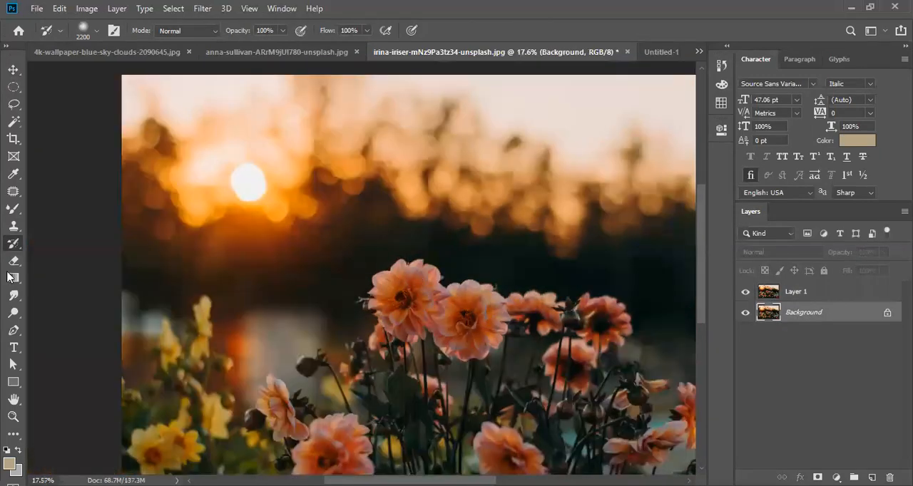
- Paint with an enlarged Clone Stamp brush across the sunset and flowers on Layer 1
right_click(14, 243)
click(13, 226)
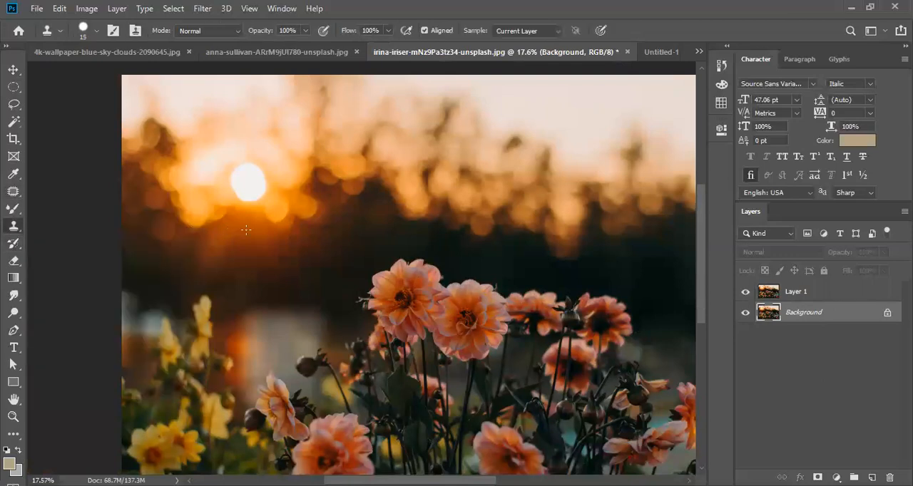
key(bracketright)
key(bracketright)
key(bracketright)
key(bracketright)
key(bracketright)
key(bracketright)
key(bracketright)
key(bracketright)
key(bracketright)
key(bracketright)
key(bracketright)
key(bracketright)
key(bracketright)
key(bracketright)
key(bracketright)
key(bracketright)
key(bracketright)
key(bracketright)
key(bracketright)
key(bracketright)
mouse_move(255, 231)
mouse_down()
mouse_move(308, 238)
mouse_move(267, 227)
mouse_up()
alt+click(258, 224)
click(792, 292)
mouse_move(315, 231)
mouse_down()
mouse_move(255, 227)
mouse_move(238, 243)
mouse_move(235, 294)
mouse_move(290, 319)
mouse_move(402, 321)
mouse_move(483, 274)
mouse_move(515, 222)
mouse_move(351, 338)
mouse_move(226, 348)
mouse_move(230, 341)
mouse_move(203, 334)
mouse_up()
- Paint the original sunset and flowers back over the cloned areas of Layer 1 with the History Brush
click(14, 247)
click(58, 246)
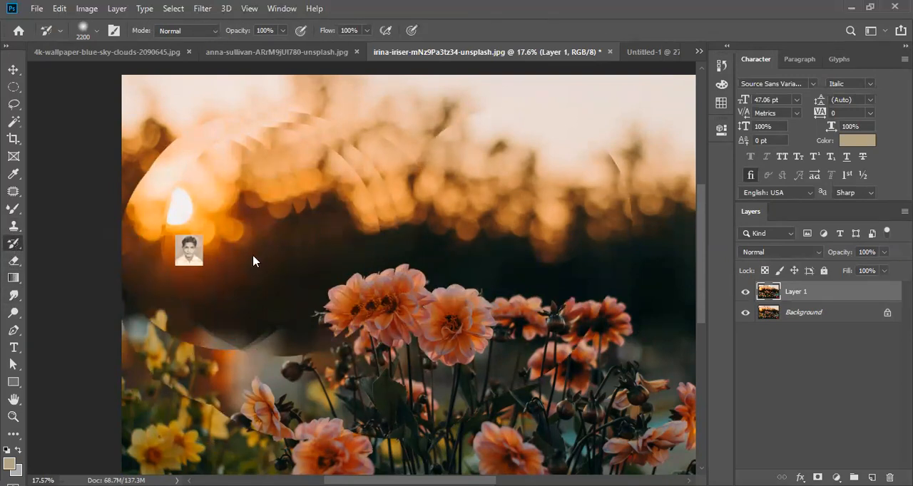
click(290, 204)
mouse_move(352, 211)
mouse_down()
mouse_move(378, 214)
mouse_move(436, 255)
mouse_move(524, 255)
mouse_move(564, 229)
mouse_move(589, 189)
mouse_move(386, 155)
mouse_move(201, 188)
mouse_move(163, 184)
mouse_move(168, 244)
mouse_move(184, 253)
mouse_move(205, 164)
mouse_move(226, 209)
mouse_move(228, 273)
mouse_move(539, 199)
mouse_up()
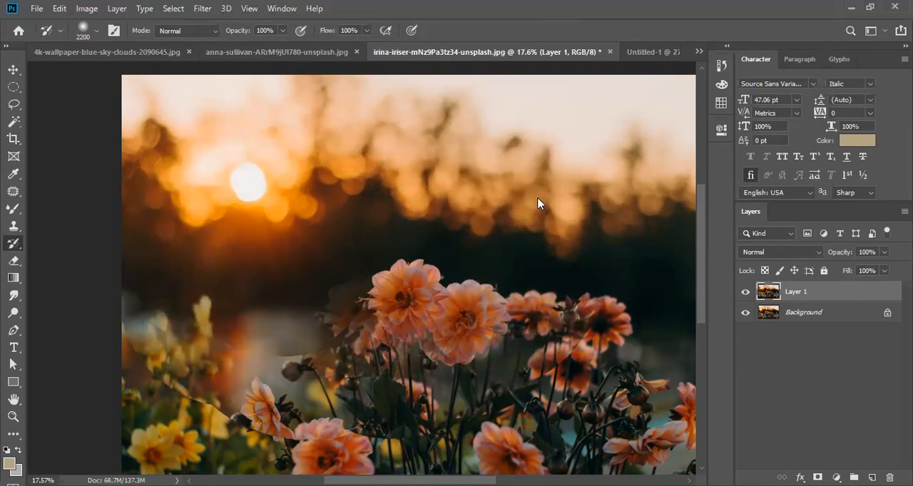
click(190, 349)
click(187, 355)
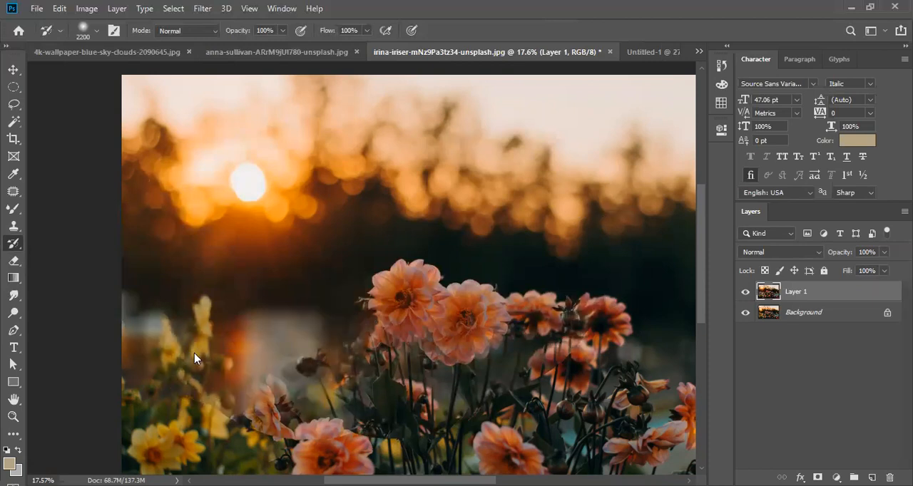
click(283, 381)
click(358, 384)
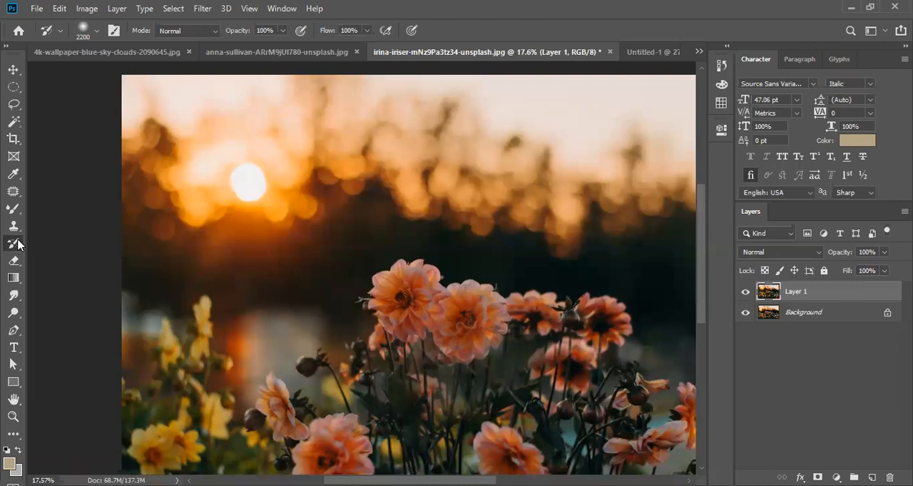
right_click(17, 245)
click(83, 241)
- Marquee-select a rectangle around the central orange flowers on Layer 1, fill it with Content-Aware and deselect
click(14, 84)
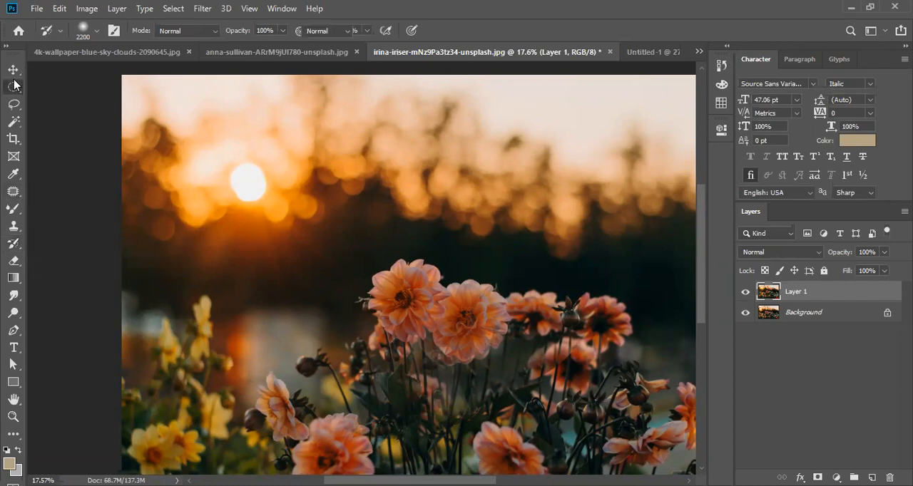
right_click(14, 86)
click(64, 88)
drag(315, 246, 642, 375)
right_click(539, 323)
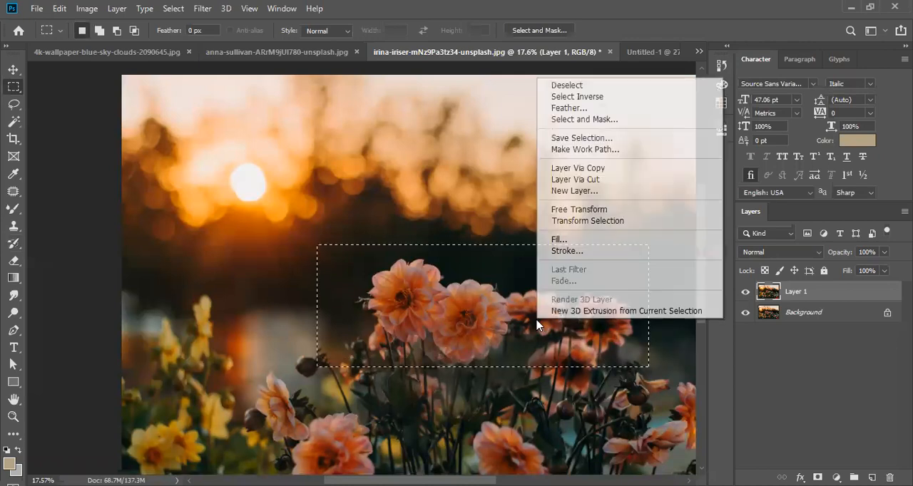
click(579, 247)
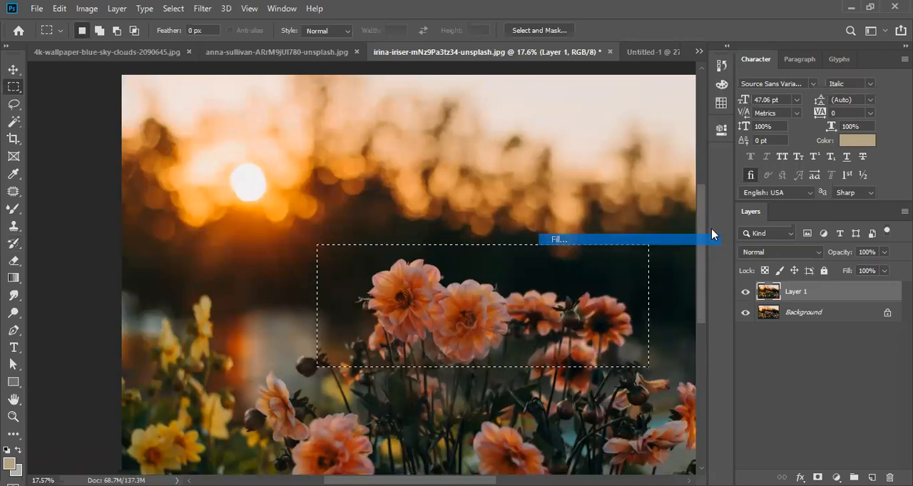
key(Return)
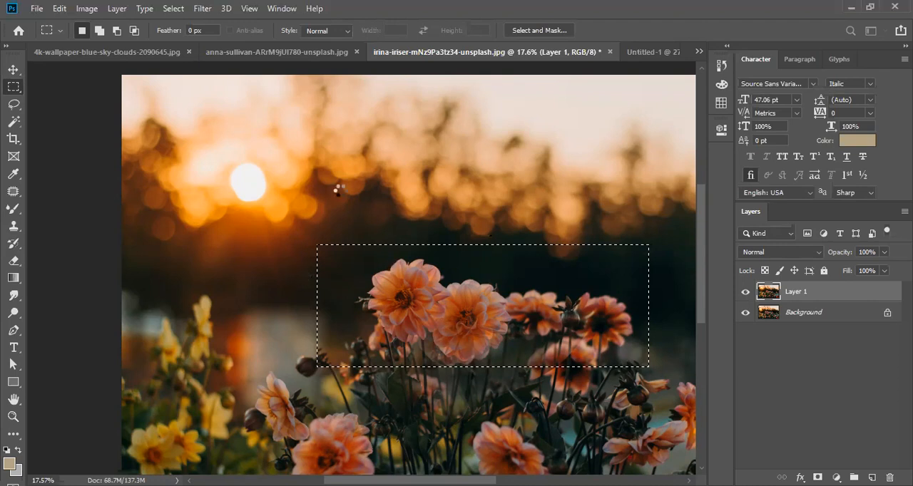
key(ctrl+d)
- Paint the removed central flowers back with the History Brush, reducing its size to 1500 px
click(10, 247)
right_click(10, 248)
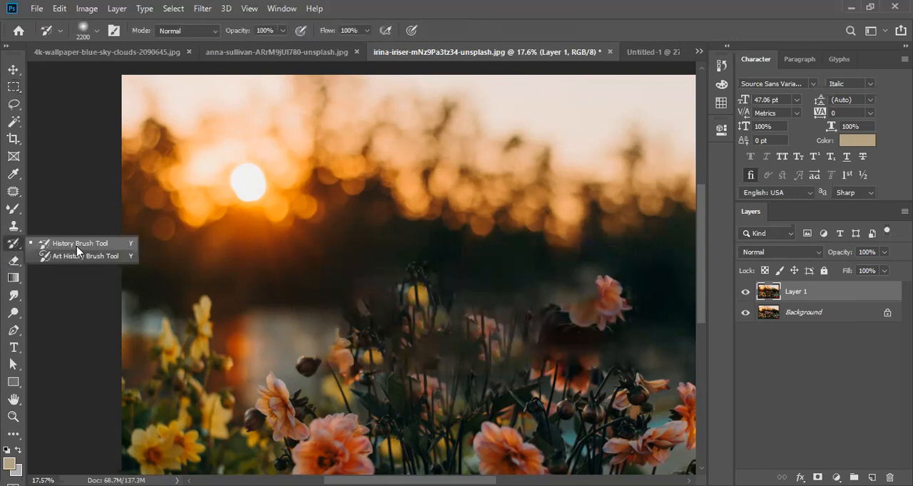
click(77, 245)
click(513, 313)
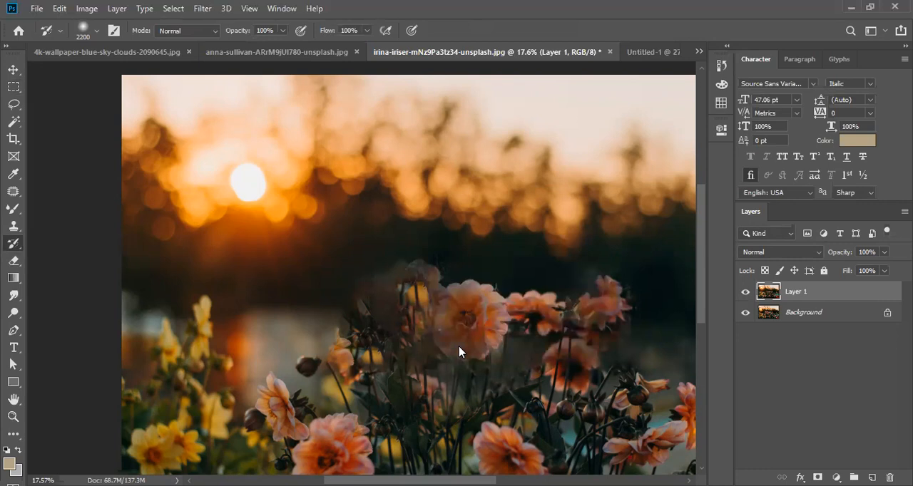
key(bracketleft)
key(bracketleft)
key(bracketleft)
key(bracketleft)
key(bracketleft)
key(bracketleft)
key(bracketleft)
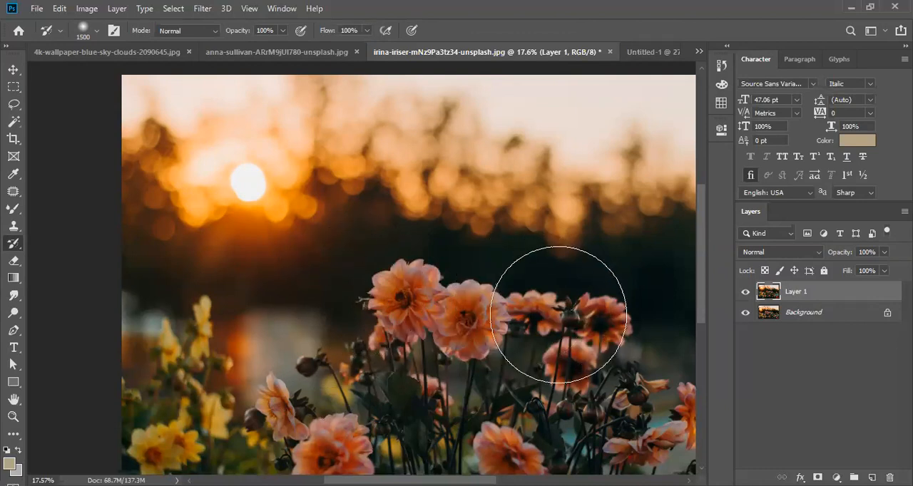
right_click(10, 248)
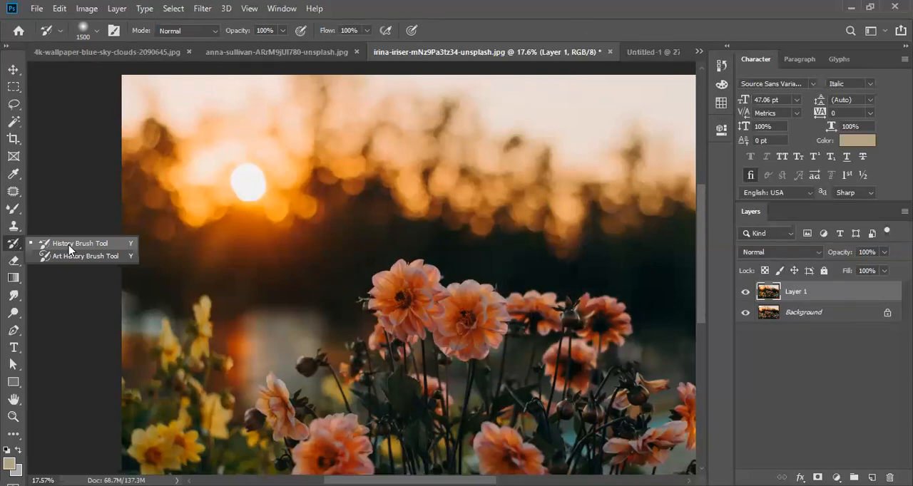
click(416, 298)
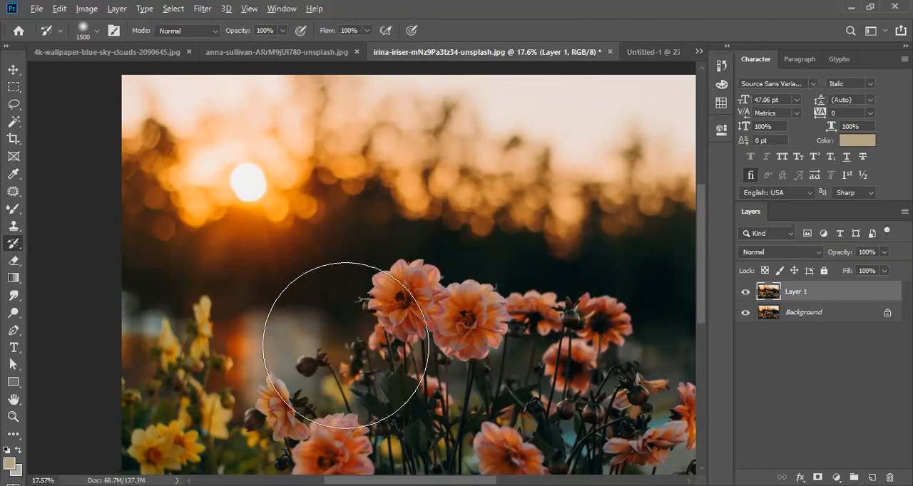
scroll(353, 314, up, 4)
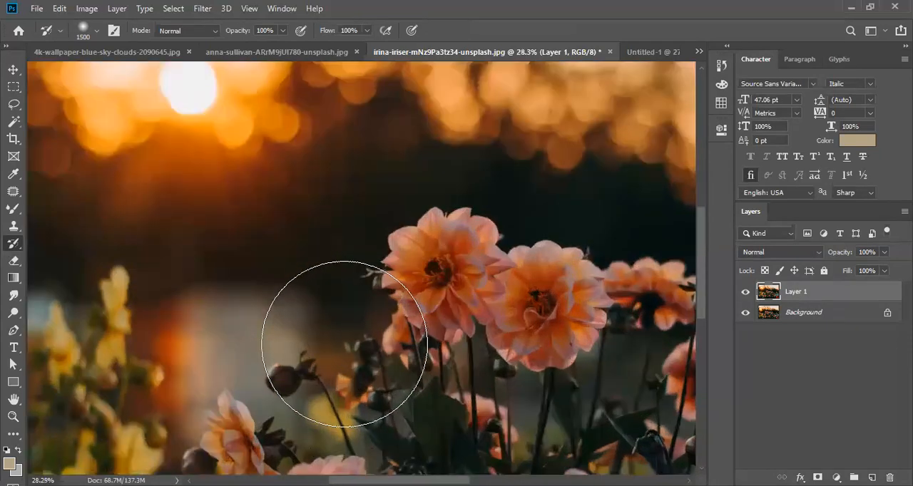
scroll(344, 345, down, 3)
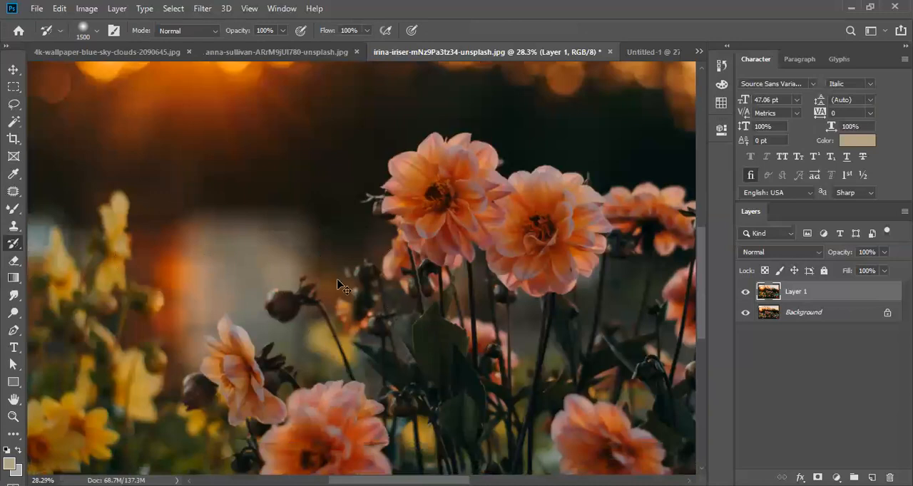
key(ctrl+0)
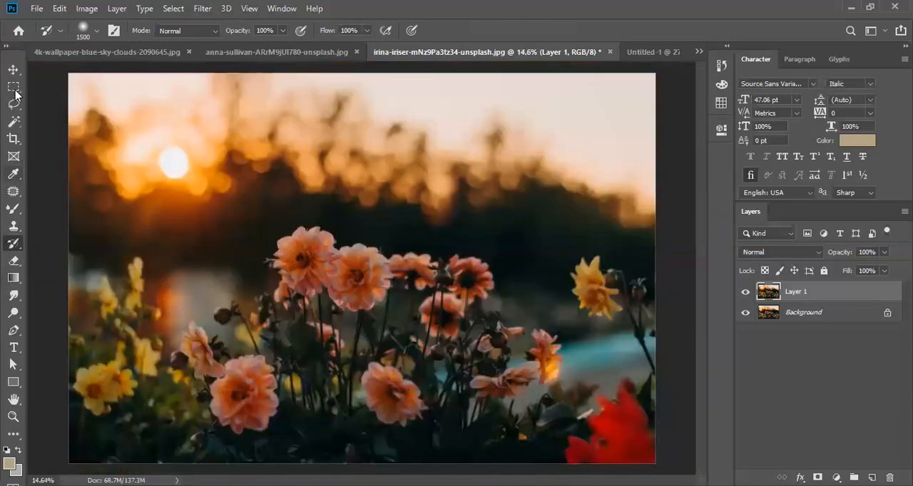
- Remove the tall central flowers again with a rectangular Content-Aware fill, deselect and reactivate the History Brush
right_click(425, 325)
click(472, 246)
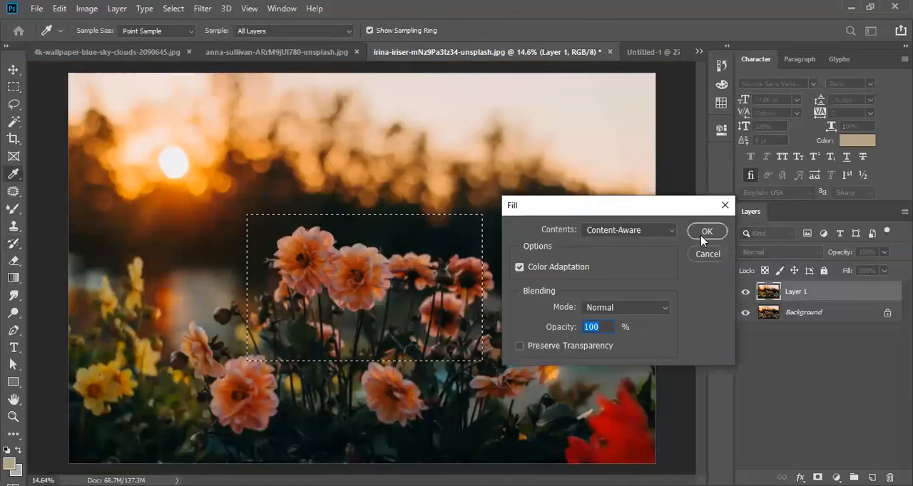
click(696, 233)
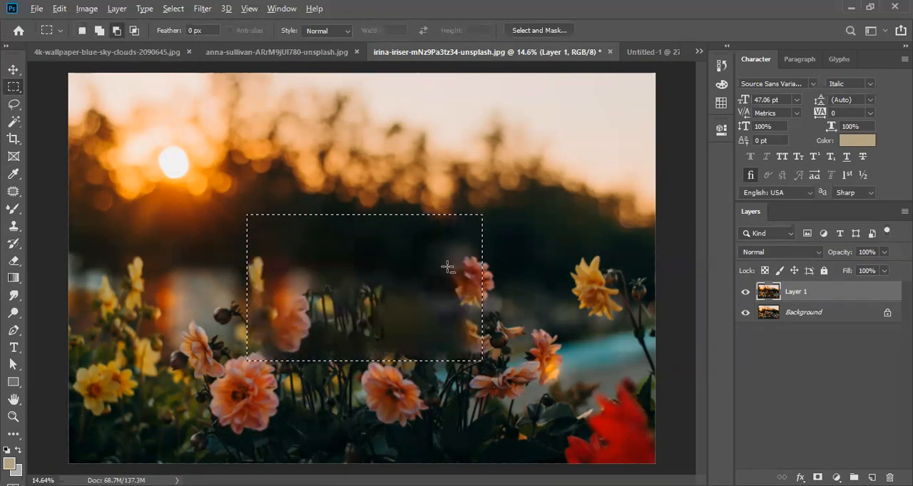
scroll(448, 266, up, 5)
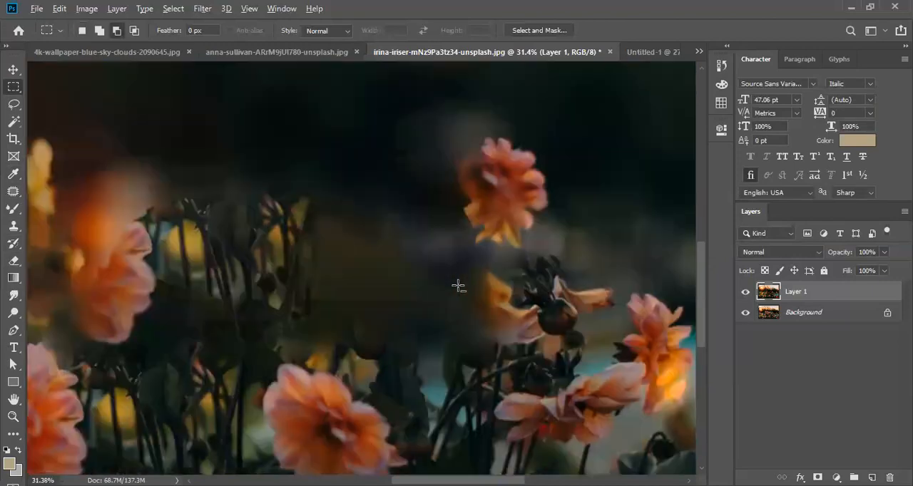
scroll(169, 308, down, 2)
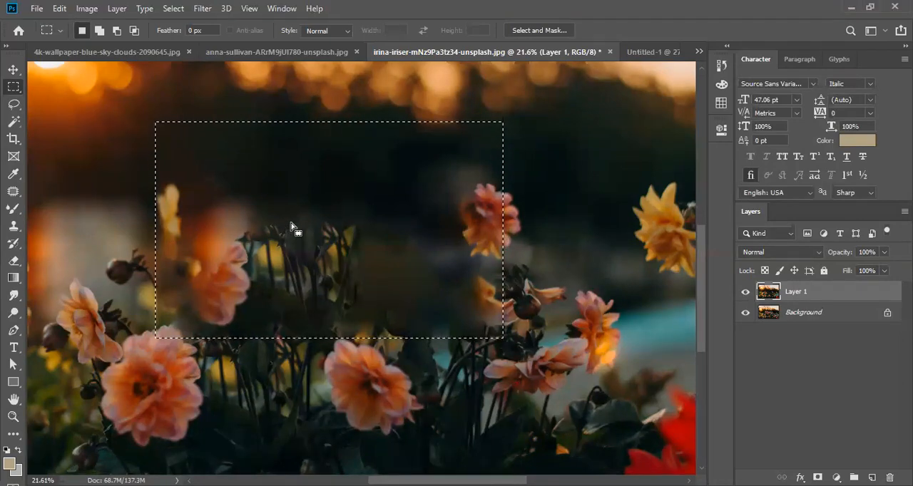
click(20, 244)
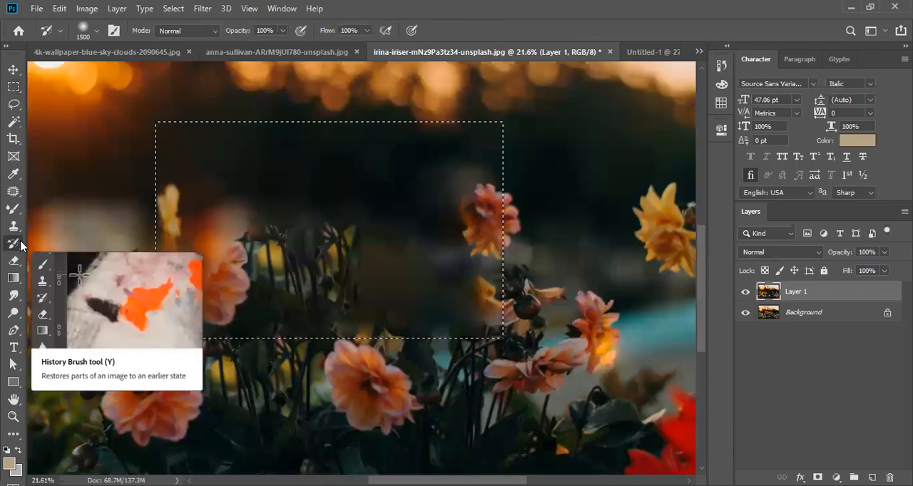
key(ctrl+d)
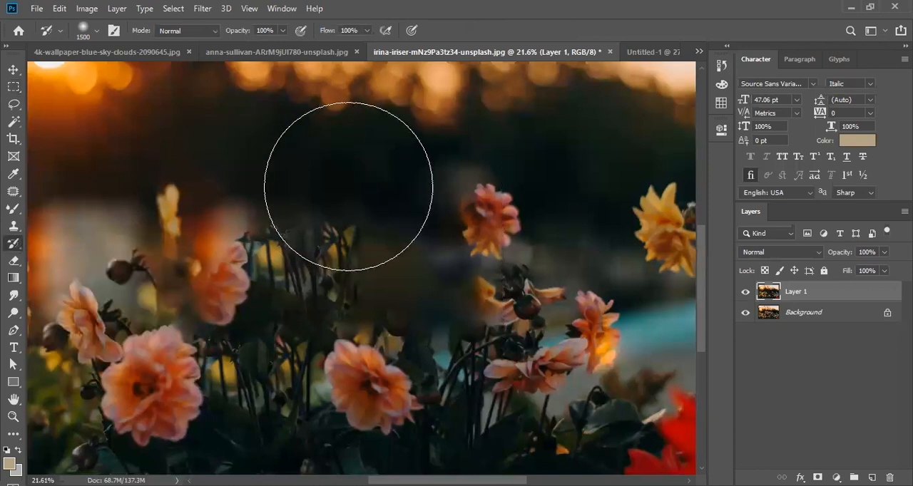
- Try restoring the filled area with a soft History Brush and with Hard Round at 100% hardness, undoing the strokes
mouse_move(348, 186)
mouse_down()
mouse_move(359, 281)
mouse_move(357, 185)
mouse_up()
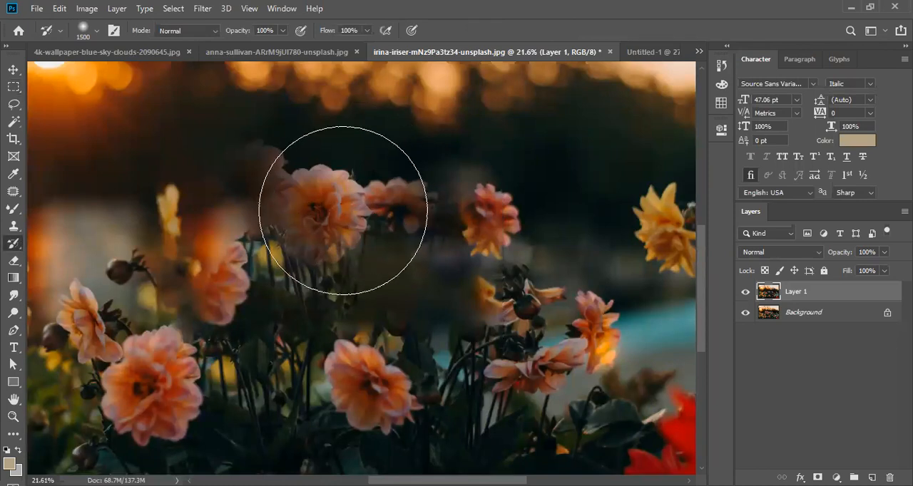
key(ctrl+z)
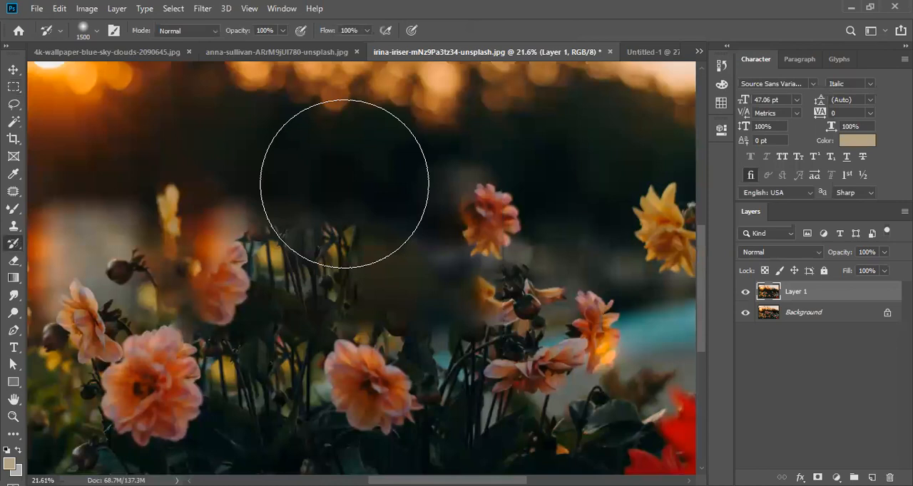
right_click(428, 156)
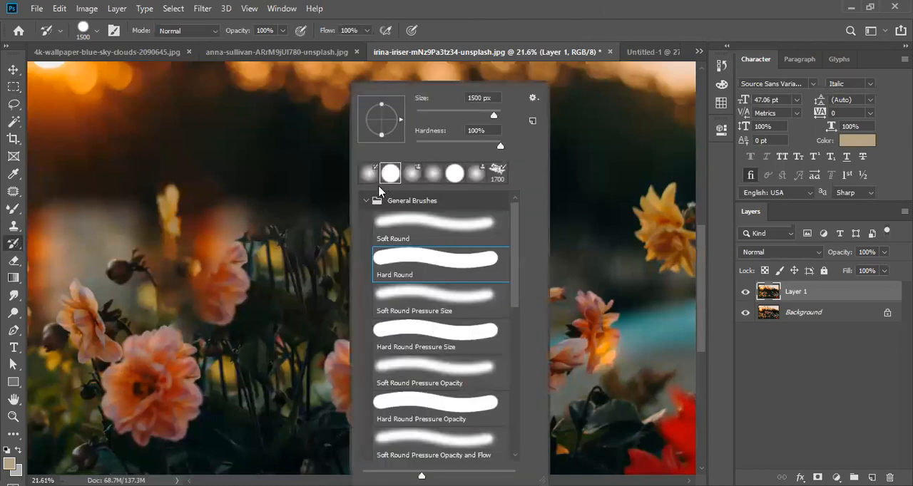
click(342, 196)
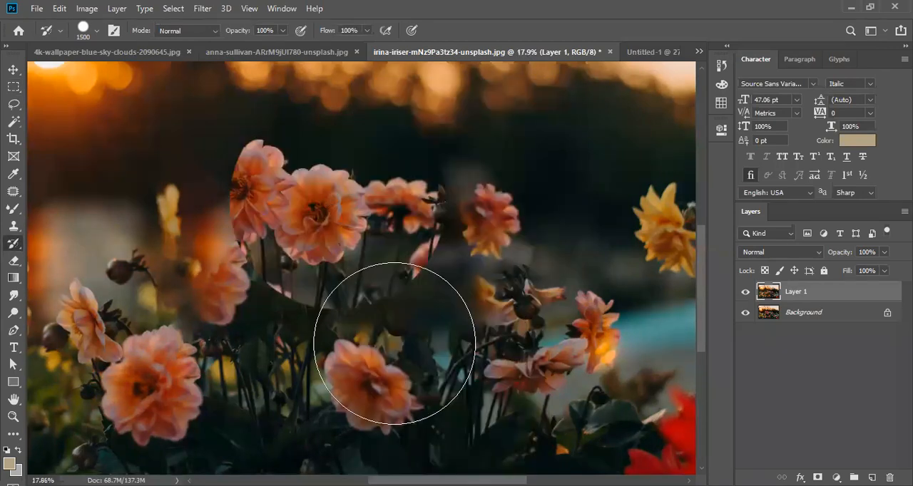
scroll(397, 336, down, 3)
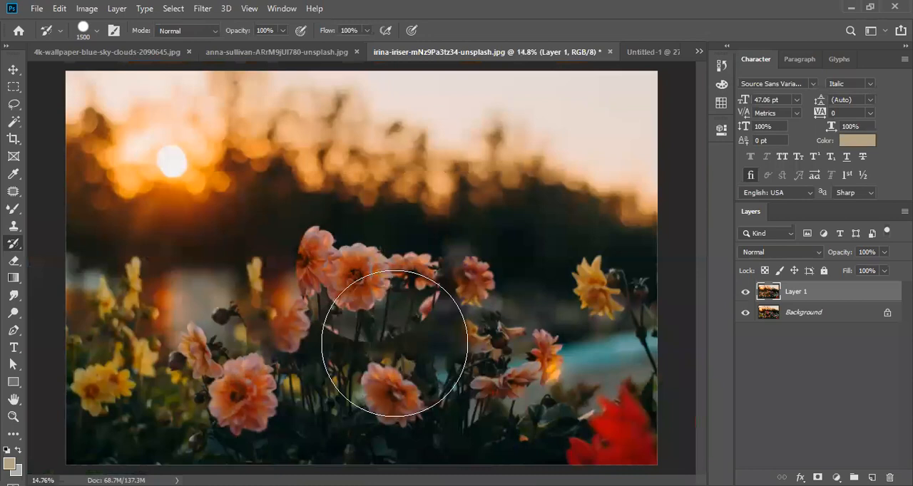
scroll(395, 343, up, 3)
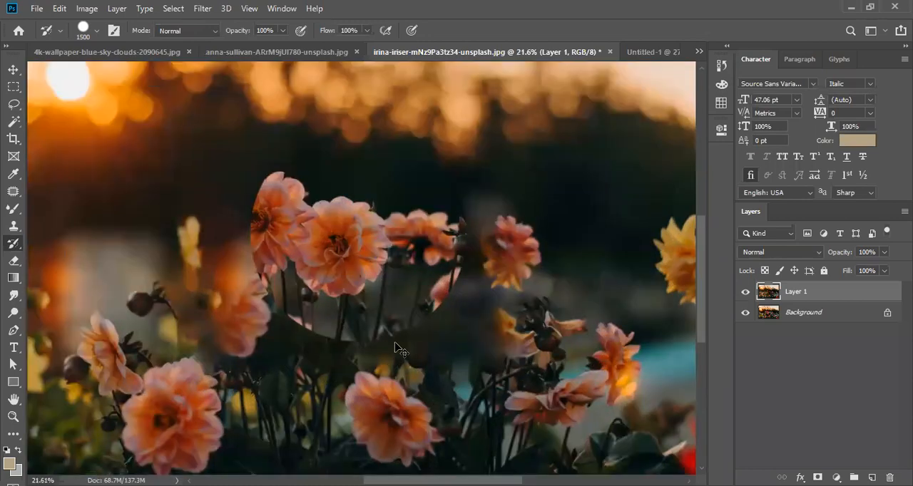
drag(394, 343, 372, 264)
- Set the History Brush to Soft Round at 0% hardness and paint back the left part of the filled flower area
right_click(372, 264)
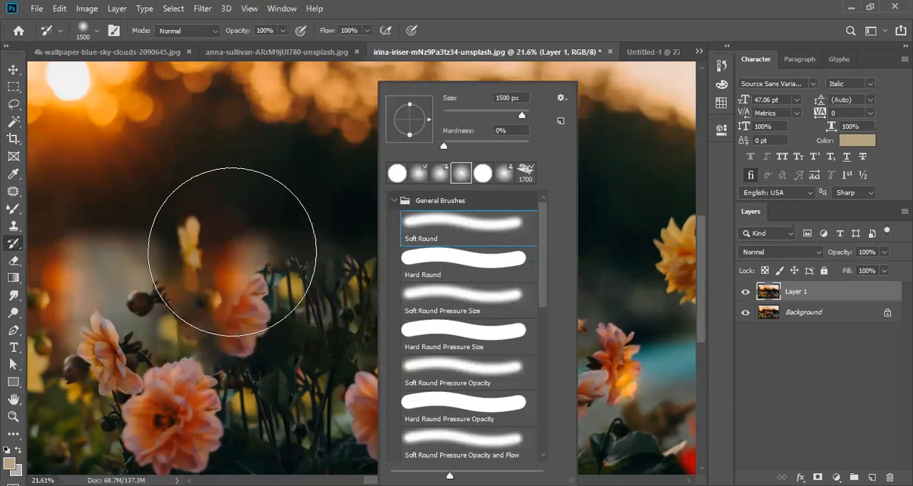
click(233, 252)
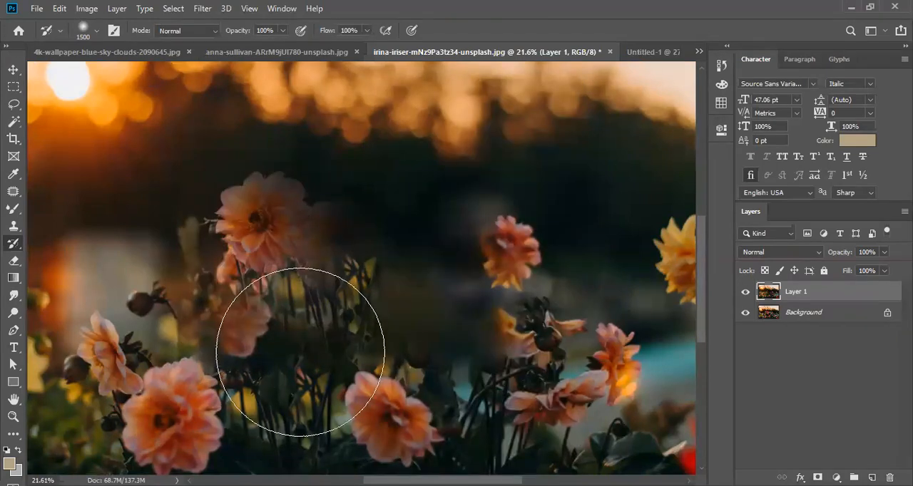
mouse_move(291, 354)
mouse_down()
mouse_move(246, 340)
mouse_move(271, 340)
mouse_move(204, 286)
mouse_move(178, 278)
mouse_up()
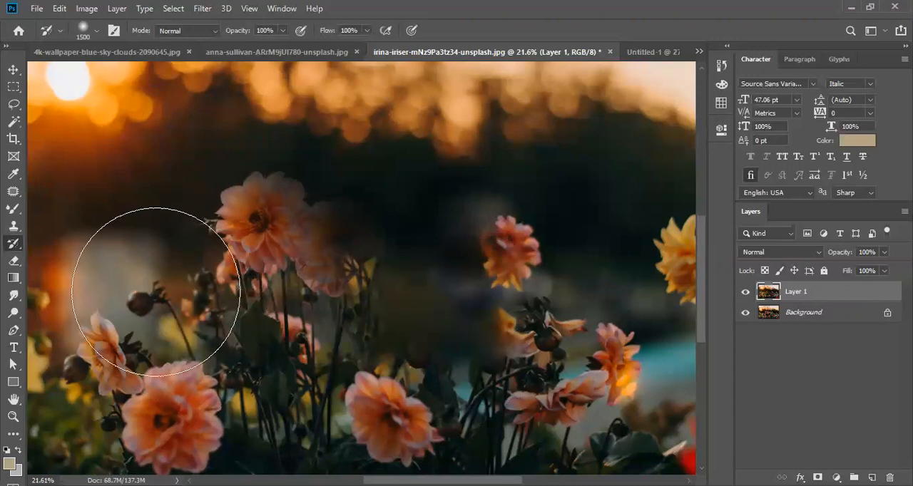
scroll(285, 327, down, 2)
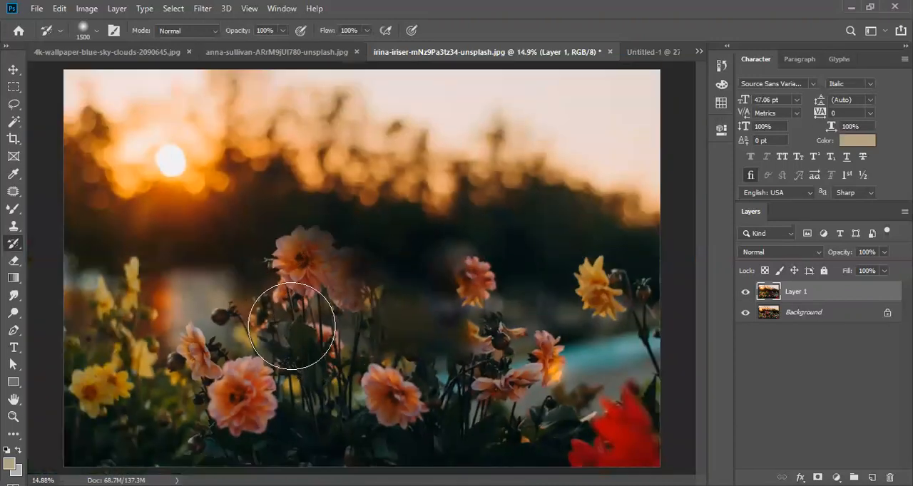
key(bracketright)
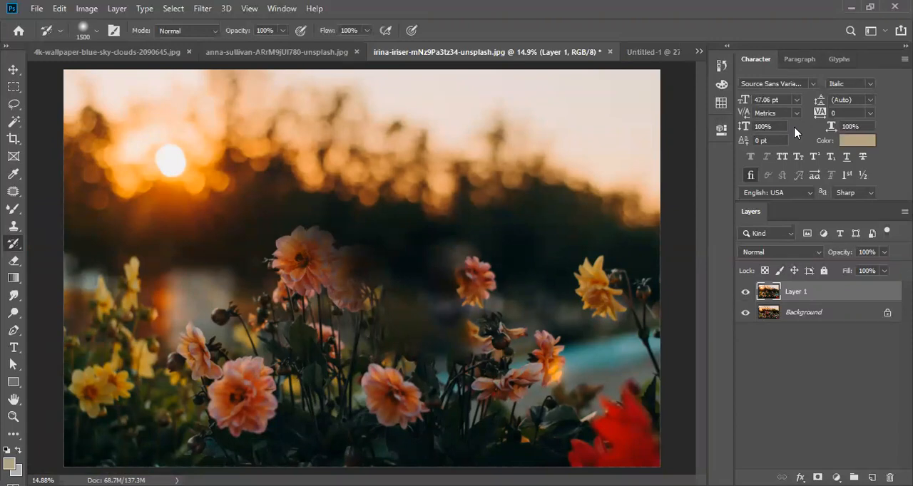
click(884, 252)
mouse_move(883, 270)
mouse_down()
mouse_move(839, 267)
mouse_move(884, 268)
mouse_up()
click(811, 382)
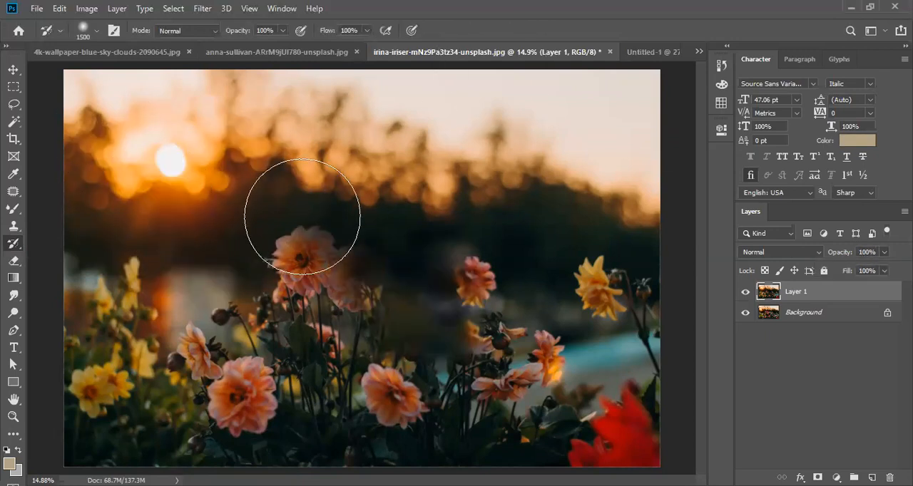
right_click(166, 135)
click(742, 22)
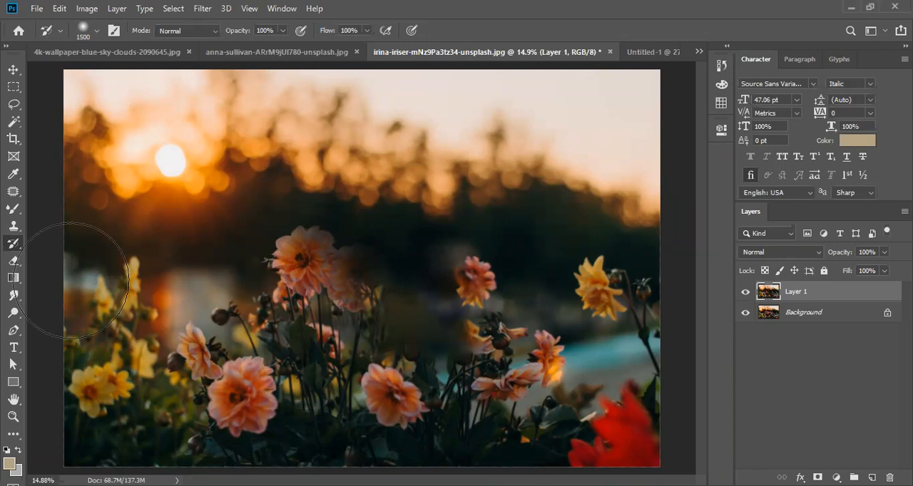
- Paint over the gap beside the central flowers with the Art History Brush in Tight Short style
right_click(15, 244)
click(72, 258)
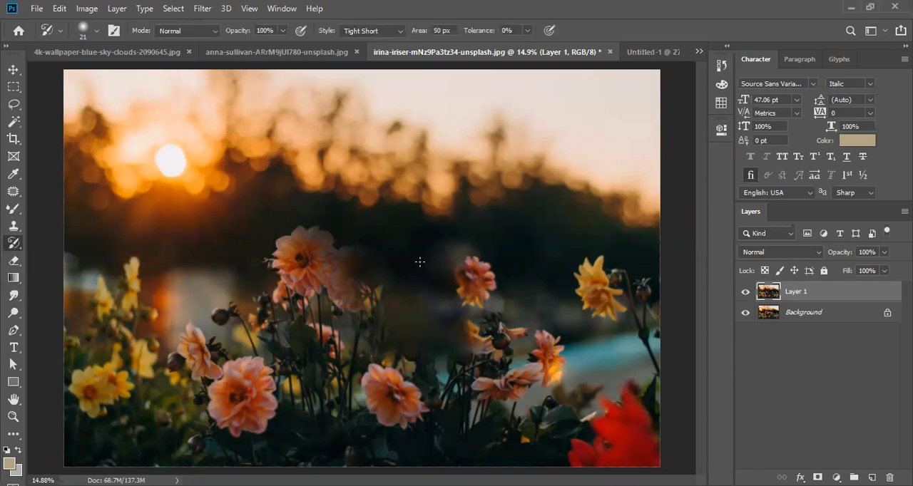
mouse_move(419, 261)
mouse_down()
mouse_move(431, 304)
mouse_move(421, 344)
mouse_move(380, 282)
mouse_up()
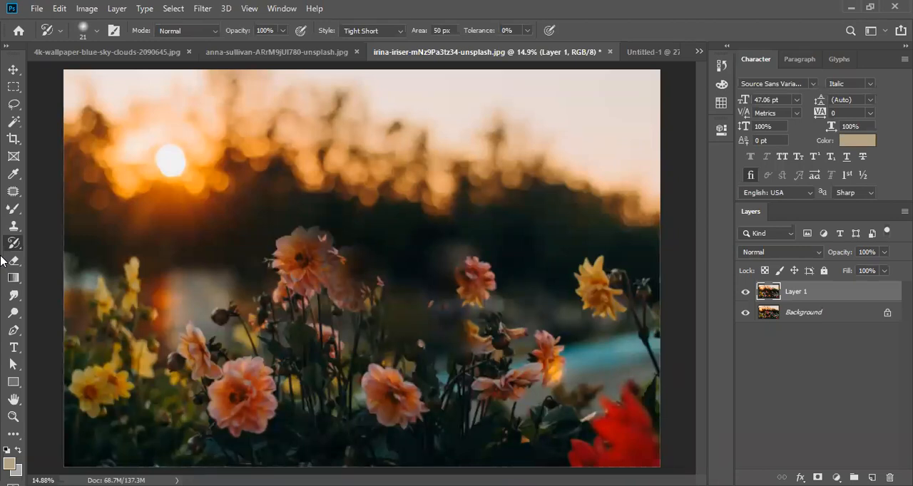
- Hide the Background layer, try a freehand scribble on Layer 1 with the Eraser Tool, and undo it
click(14, 263)
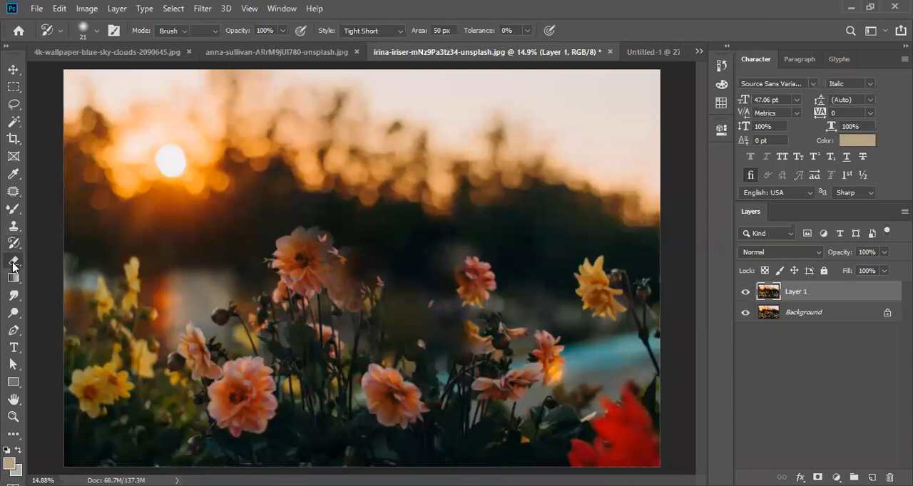
click(14, 265)
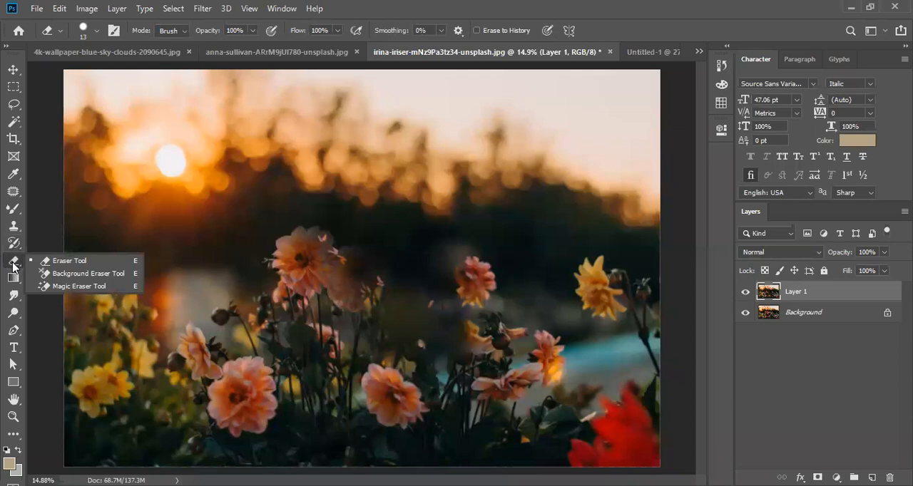
click(44, 262)
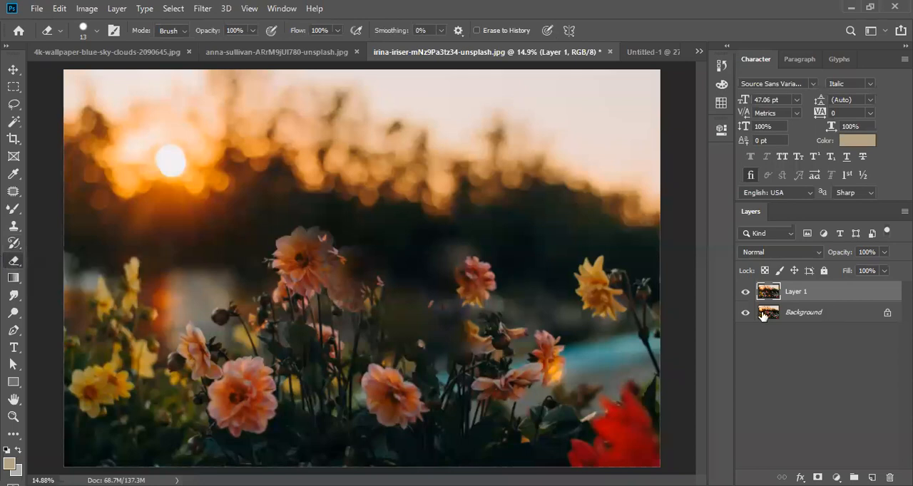
click(746, 316)
mouse_move(246, 154)
mouse_down()
mouse_move(193, 244)
mouse_move(243, 182)
mouse_move(246, 262)
mouse_up()
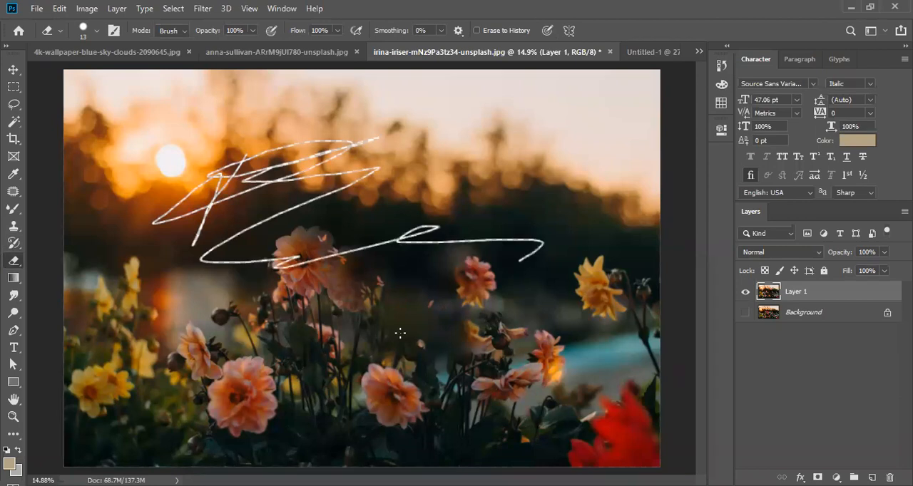
key(ctrl+z)
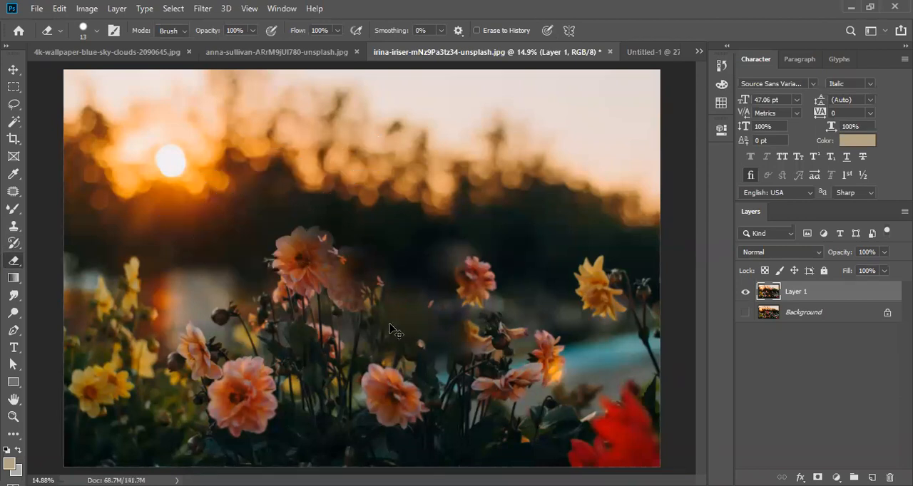
- Switch to the Untitled-1 portrait and erase a 13 px band through the backdrop along the right side and over the top of the head
click(650, 52)
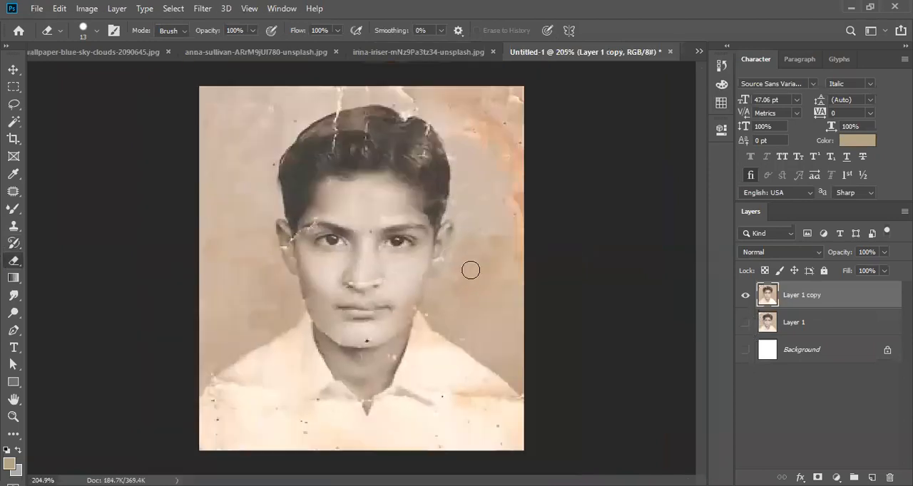
scroll(528, 335, up, 2)
mouse_move(510, 334)
mouse_down()
mouse_move(479, 310)
mouse_move(531, 211)
mouse_move(547, 149)
mouse_up()
scroll(539, 243, up, 2)
mouse_move(544, 256)
mouse_down()
mouse_move(487, 122)
mouse_move(359, 105)
mouse_move(230, 108)
mouse_move(111, 173)
mouse_move(104, 210)
mouse_move(222, 124)
mouse_up()
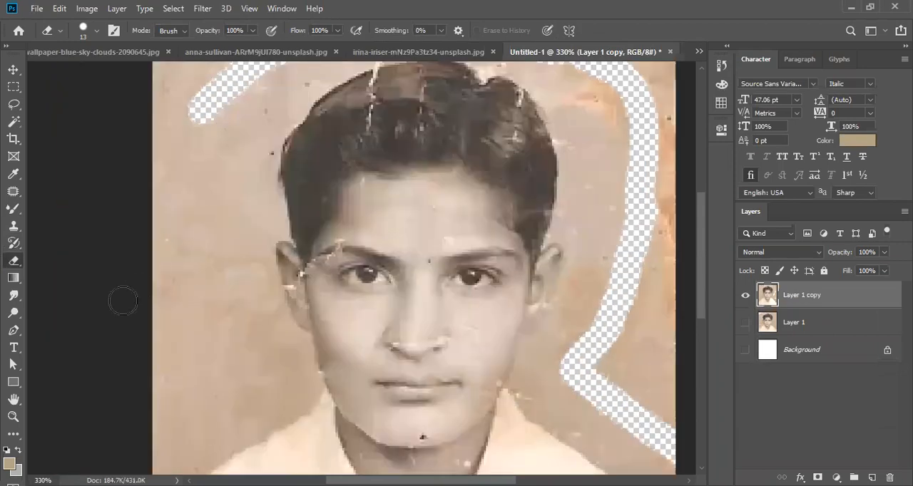
- Erase most of the backdrop left of the face down to the shirt's left shoulder with the 13 px Eraser
scroll(122, 301, down, 1)
drag(184, 391, 320, 315)
drag(238, 114, 211, 117)
scroll(243, 281, up, 2)
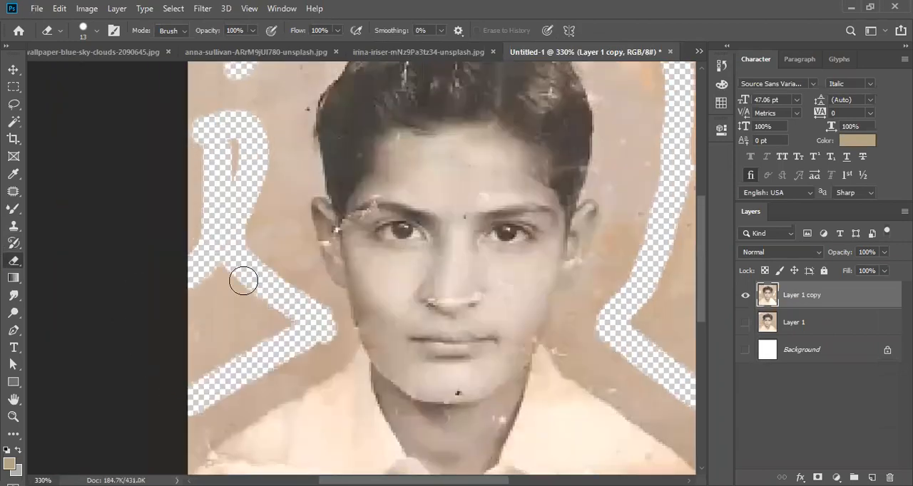
scroll(244, 281, down, 3)
scroll(244, 282, up, 2)
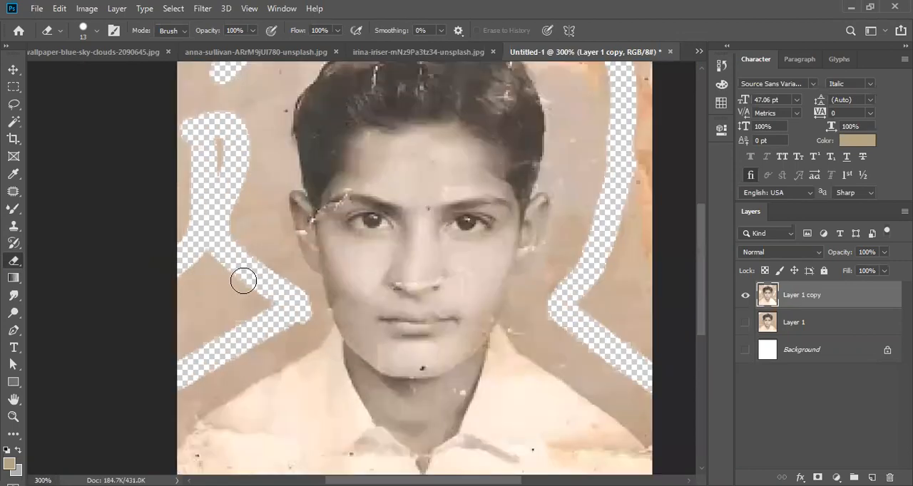
scroll(191, 236, up, 1)
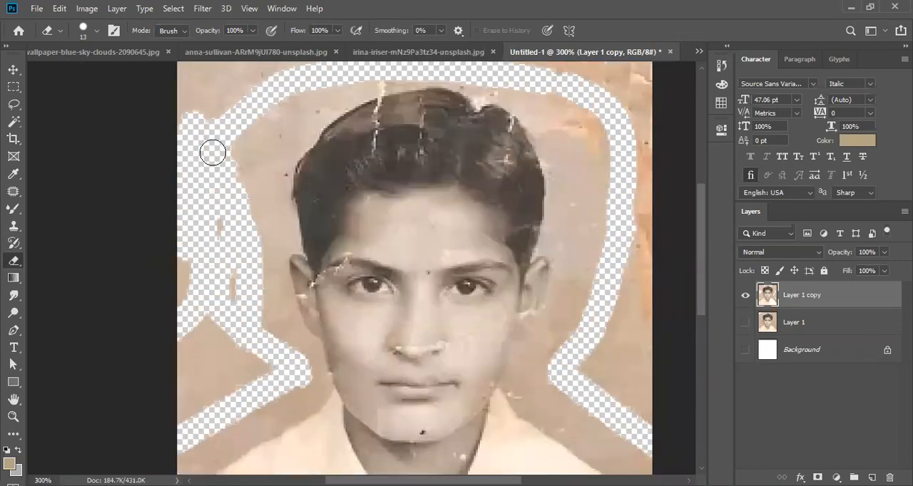
scroll(201, 139, up, 2)
scroll(239, 331, down, 3)
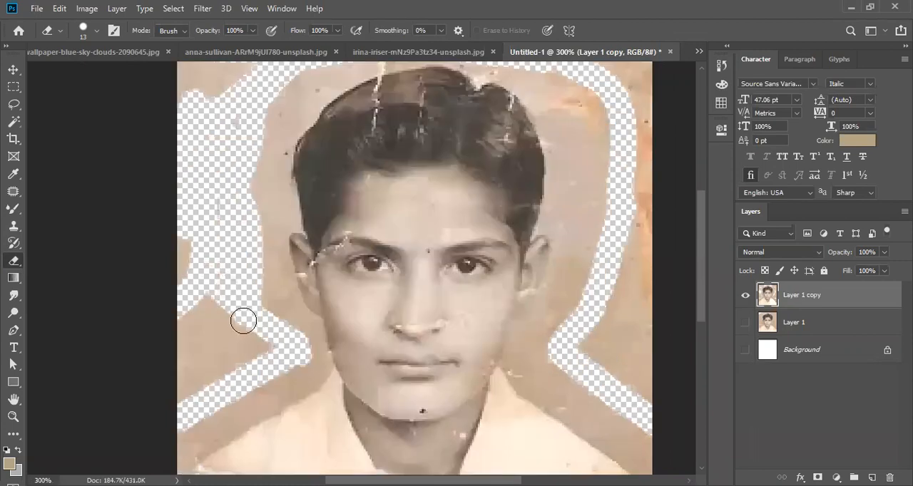
mouse_move(271, 350)
mouse_down()
mouse_move(194, 400)
mouse_move(168, 432)
mouse_move(210, 379)
mouse_move(277, 323)
mouse_move(168, 379)
mouse_move(215, 301)
mouse_move(200, 348)
mouse_move(148, 299)
mouse_move(151, 232)
mouse_move(177, 348)
mouse_move(196, 313)
mouse_move(179, 172)
mouse_up()
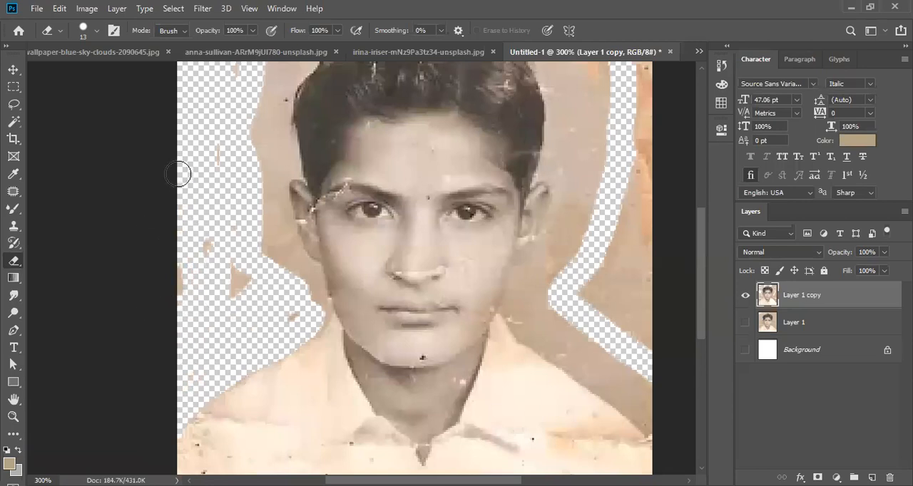
- Enlarge the Eraser to 70 px and clear the remaining backdrop in the photo's upper-left corner
scroll(234, 274, up, 3)
key(bracketright)
key(bracketright)
key(bracketright)
key(bracketright)
key(bracketright)
key(bracketright)
key(bracketright)
key(bracketright)
key(bracketright)
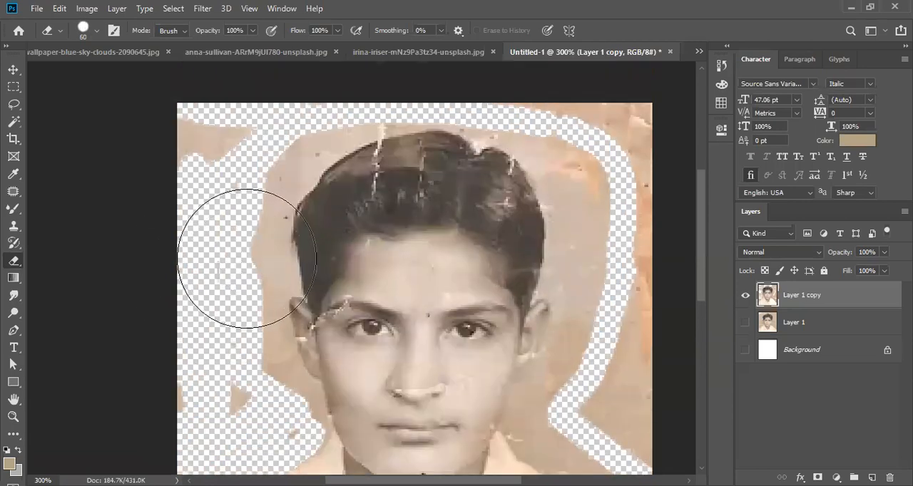
click(209, 253)
scroll(209, 253, up, 1)
drag(188, 187, 223, 137)
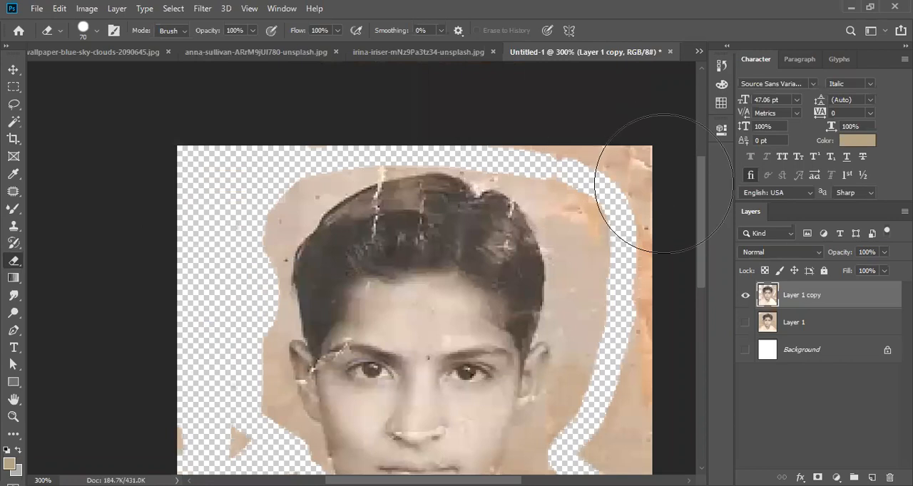
- Erase the outer backdrop on the photo's right side, from the upper corner down to the shoulder, with the 70 px Eraser
scroll(631, 204, down, 1)
mouse_move(611, 112)
mouse_down()
mouse_move(637, 152)
mouse_move(637, 289)
mouse_up()
scroll(638, 288, down, 2)
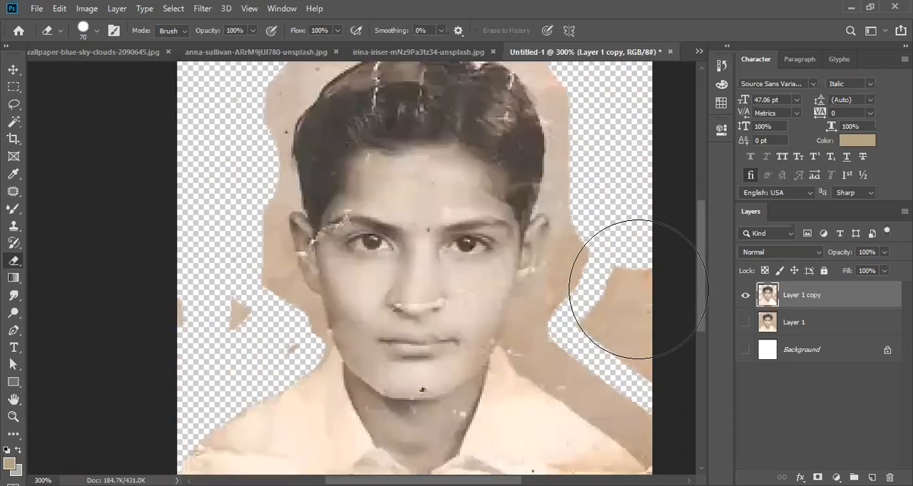
drag(632, 254, 649, 301)
key(space)
drag(621, 335, 485, 298)
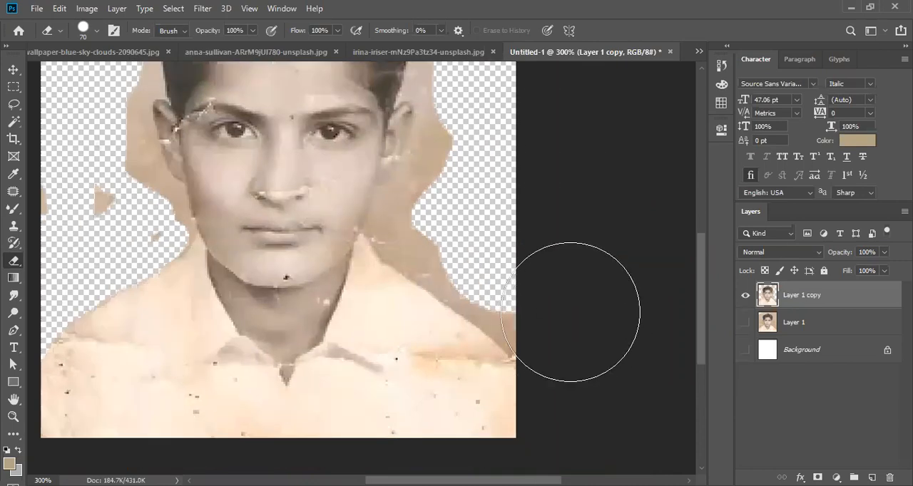
mouse_move(554, 292)
mouse_down()
mouse_move(533, 272)
mouse_move(546, 265)
mouse_move(489, 265)
mouse_move(460, 234)
mouse_up()
scroll(463, 228, up, 10)
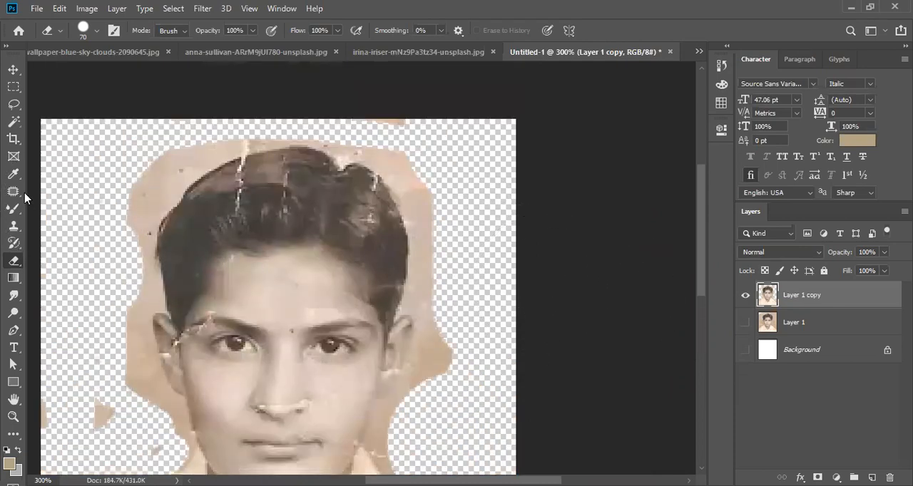
- Try selecting the leftover backdrop beside the right side of the head and ear with the Magic Wand at tolerance 20
click(15, 121)
right_click(16, 122)
click(56, 134)
scroll(422, 242, down, 1)
click(421, 202)
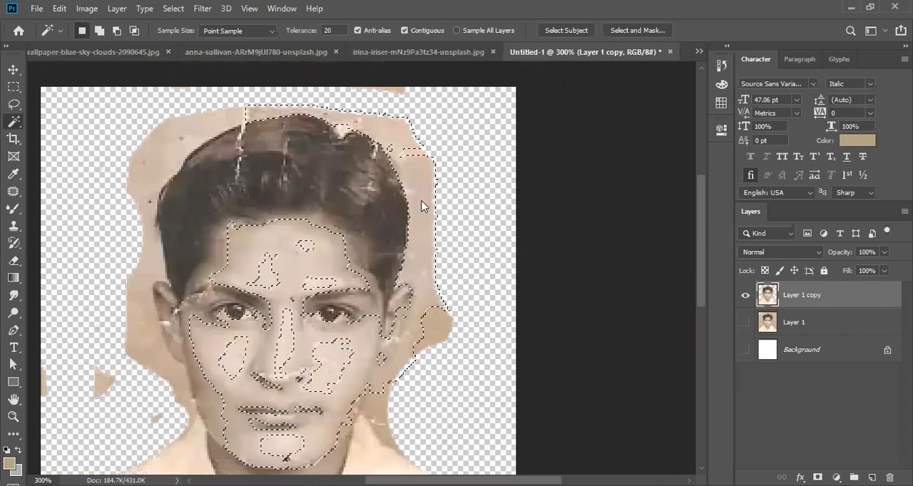
scroll(428, 221, down, 2)
click(423, 269)
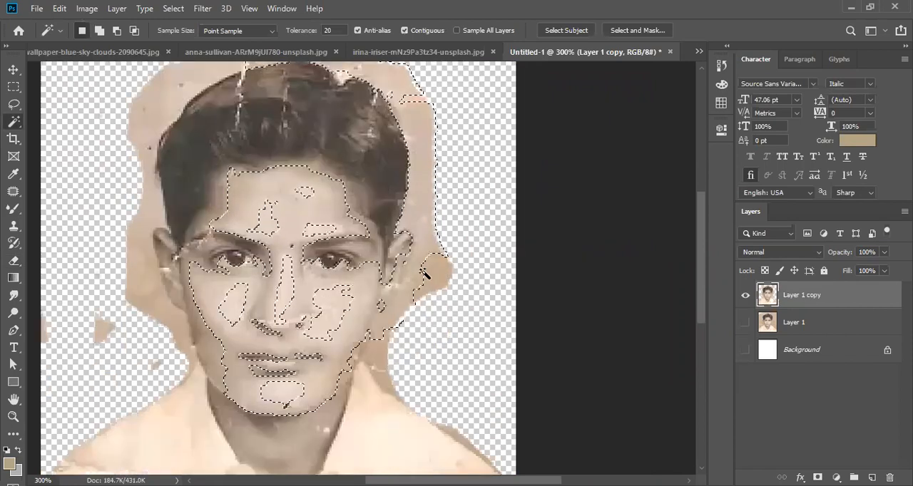
scroll(428, 271, up, 2)
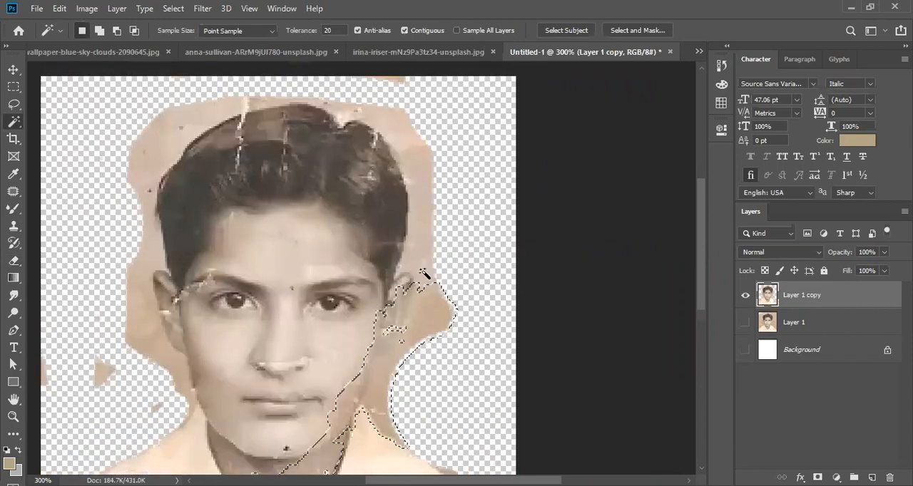
- Clear the earlier selection and select only the backdrop patch at the upper left of the hair with the Quick Selection Tool
right_click(15, 121)
click(66, 124)
drag(186, 131, 152, 148)
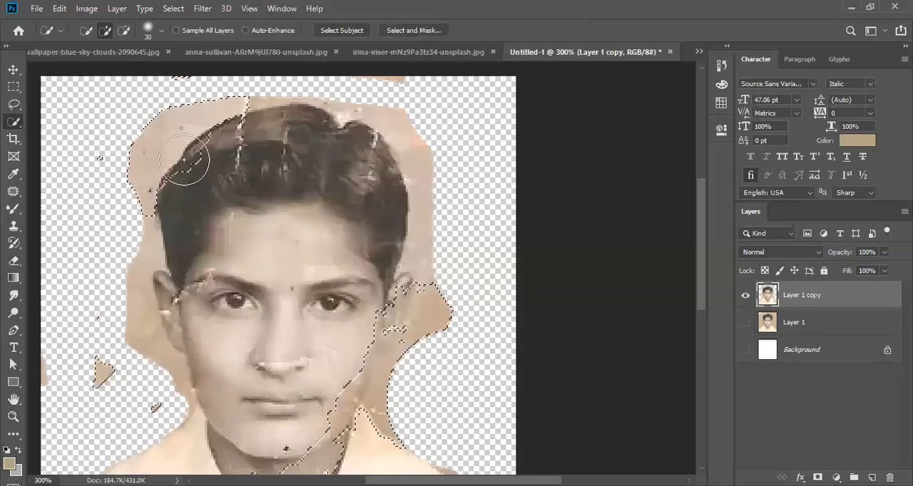
key(ctrl+d)
click(149, 124)
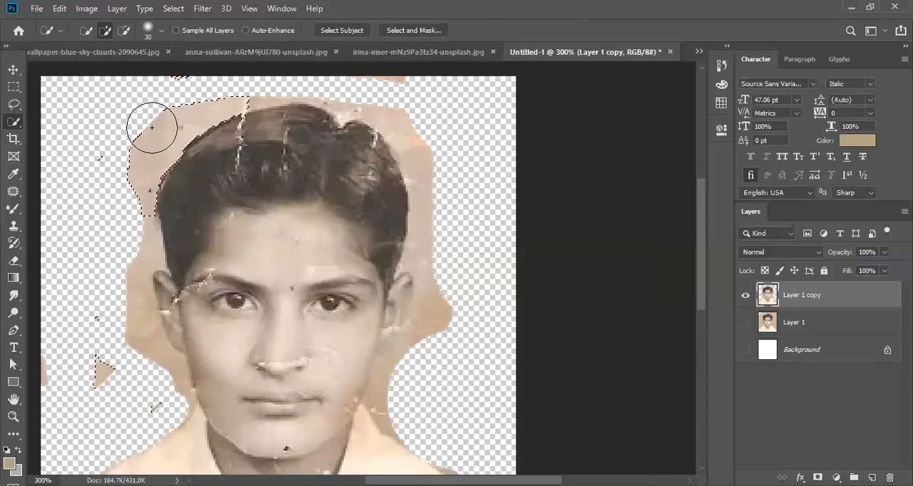
- Erase the selected backdrop patch along the upper-left hairline with the 70 px Eraser and deselect
click(14, 260)
drag(165, 145, 152, 85)
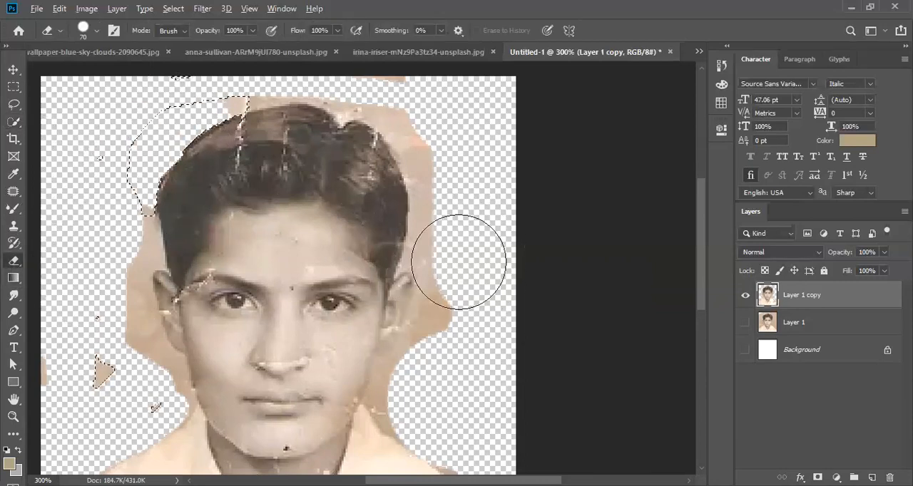
scroll(458, 263, down, 2)
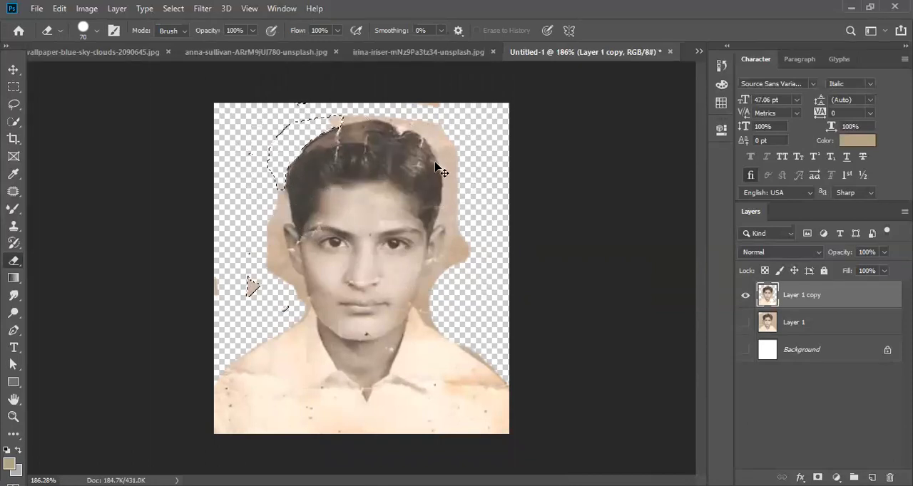
key(ctrl+d)
- Try erasing the backdrop beside the right side of the hair without a selection, and undo the stroke
scroll(442, 152, up, 3)
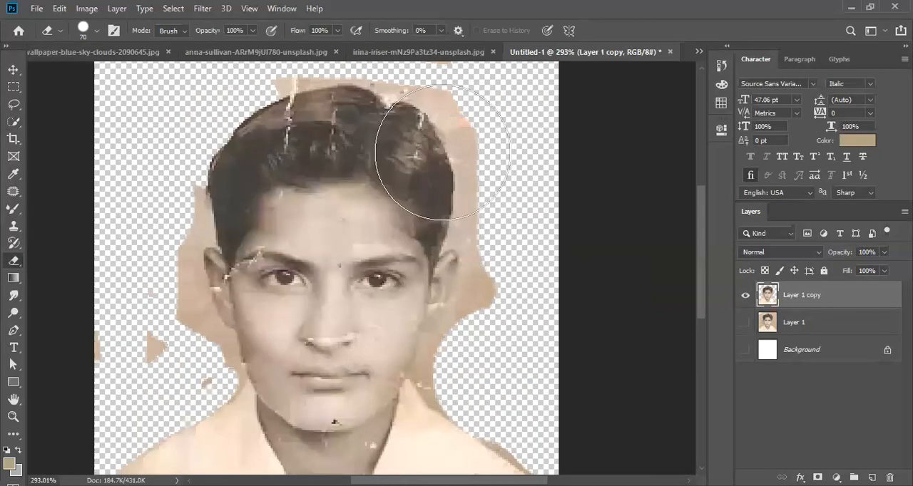
scroll(456, 153, up, 2)
drag(461, 151, 519, 262)
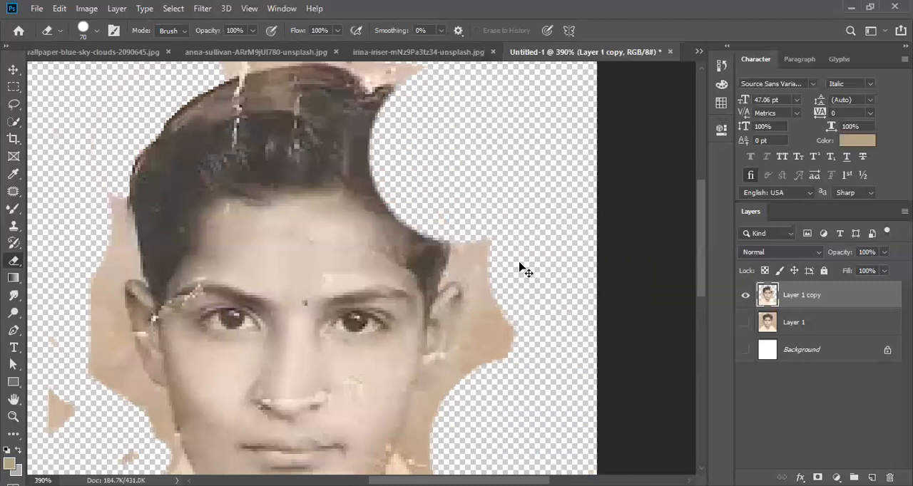
key(ctrl+z)
key(ctrl+z)
scroll(450, 221, up, 1)
scroll(453, 221, down, 5)
scroll(452, 221, down, 1)
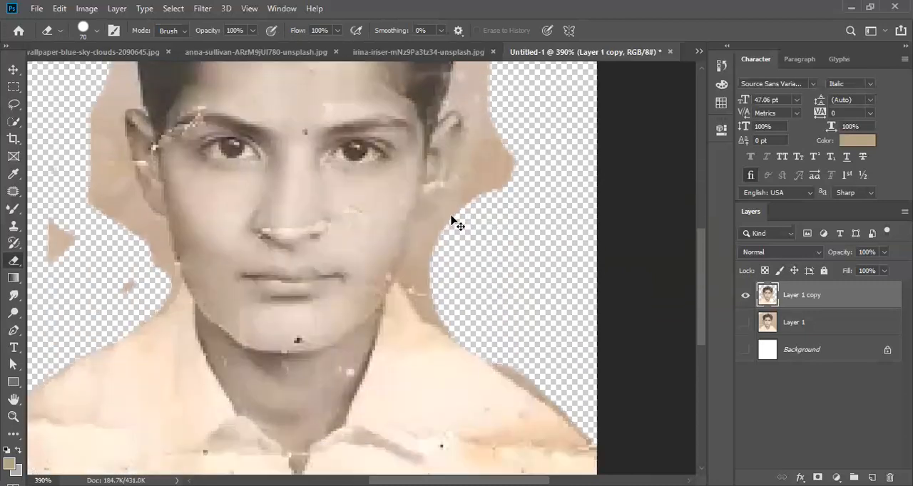
- Try erasing the backdrop right of the hair with the Background Eraser at 125 px and 50% tolerance, and undo the stroke
scroll(470, 249, down, 3)
scroll(476, 249, down, 2)
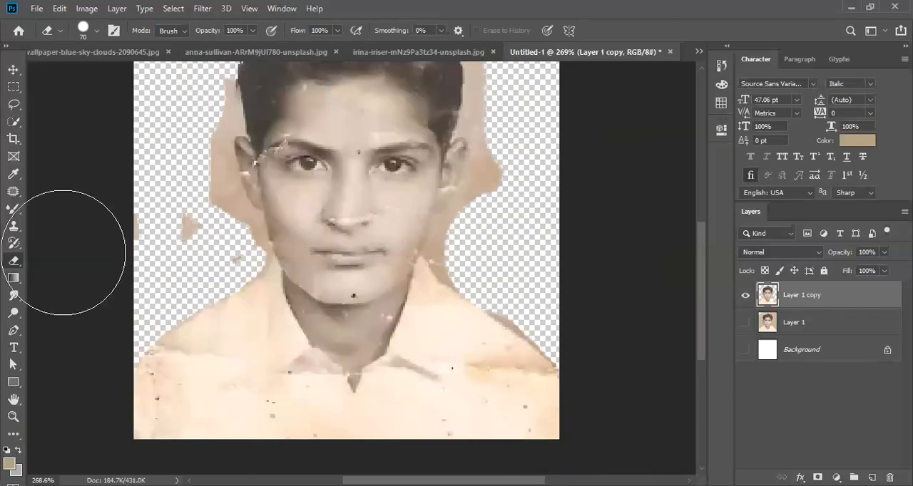
drag(12, 264, 77, 283)
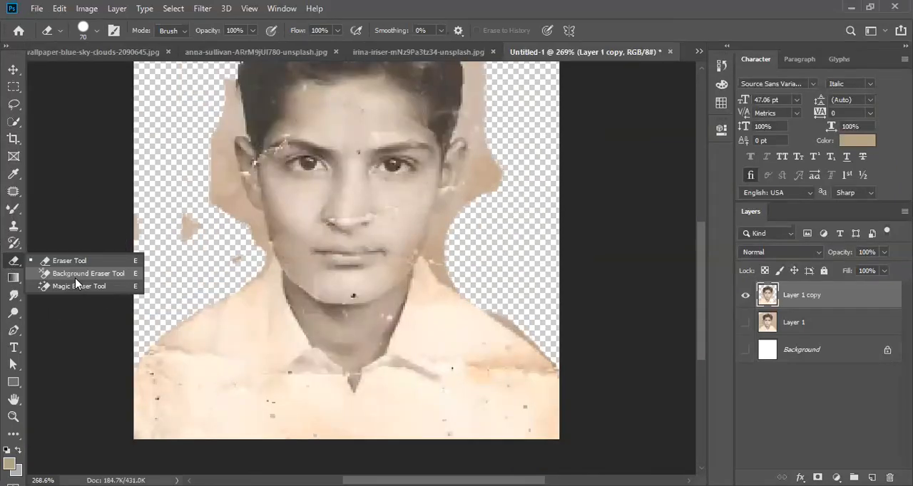
click(77, 275)
scroll(475, 263, up, 5)
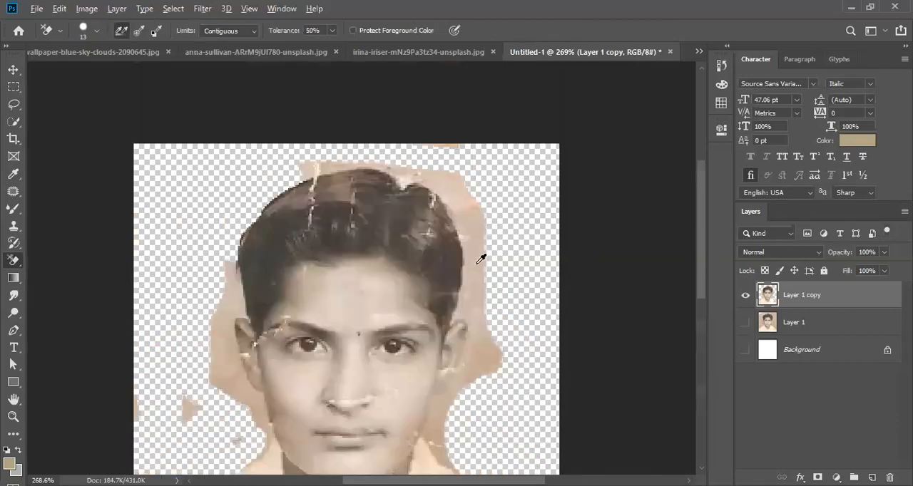
key(bracketright)
key(bracketright)
key(bracketright)
key(bracketright)
key(bracketright)
key(bracketright)
key(bracketright)
key(bracketright)
key(bracketright)
key(bracketright)
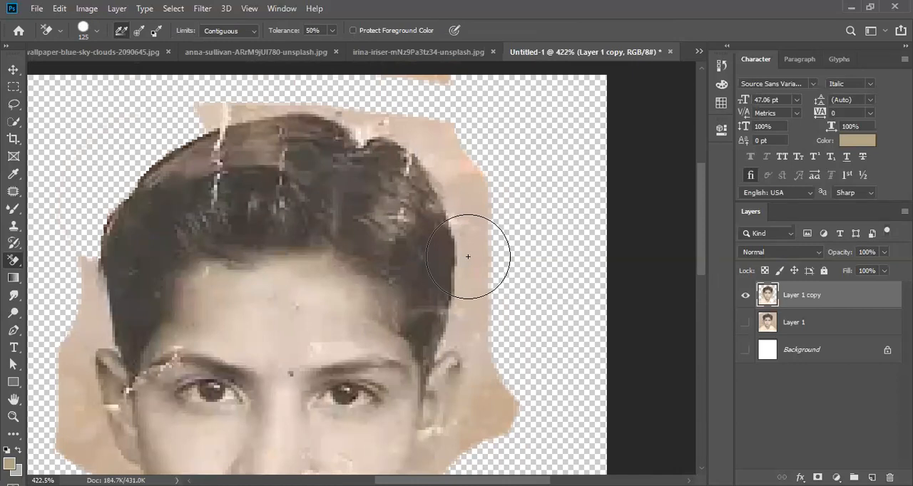
click(465, 199)
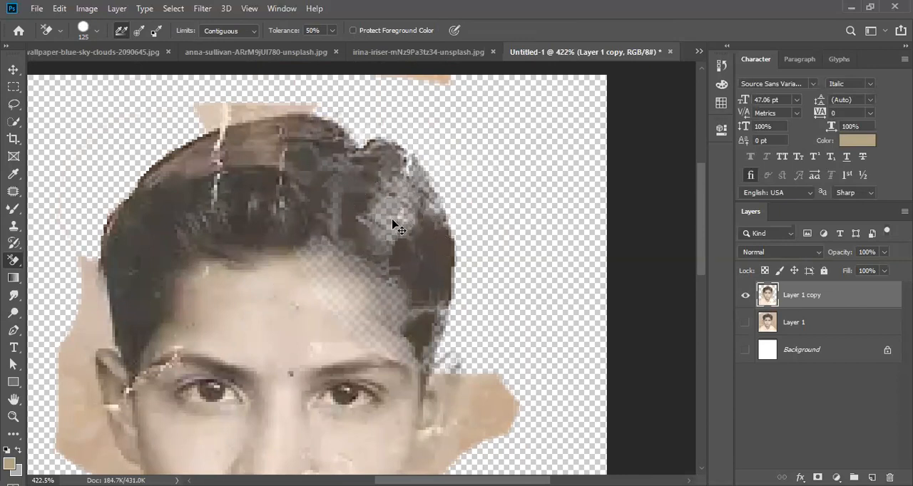
key(ctrl+z)
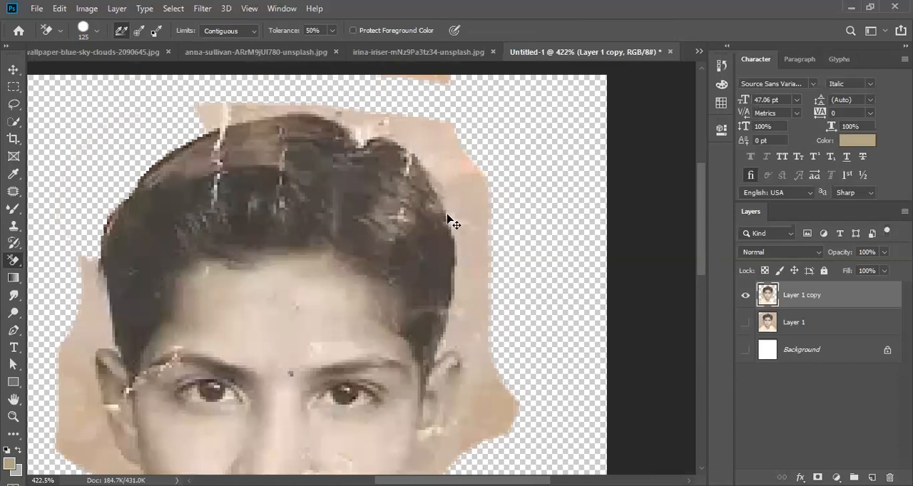